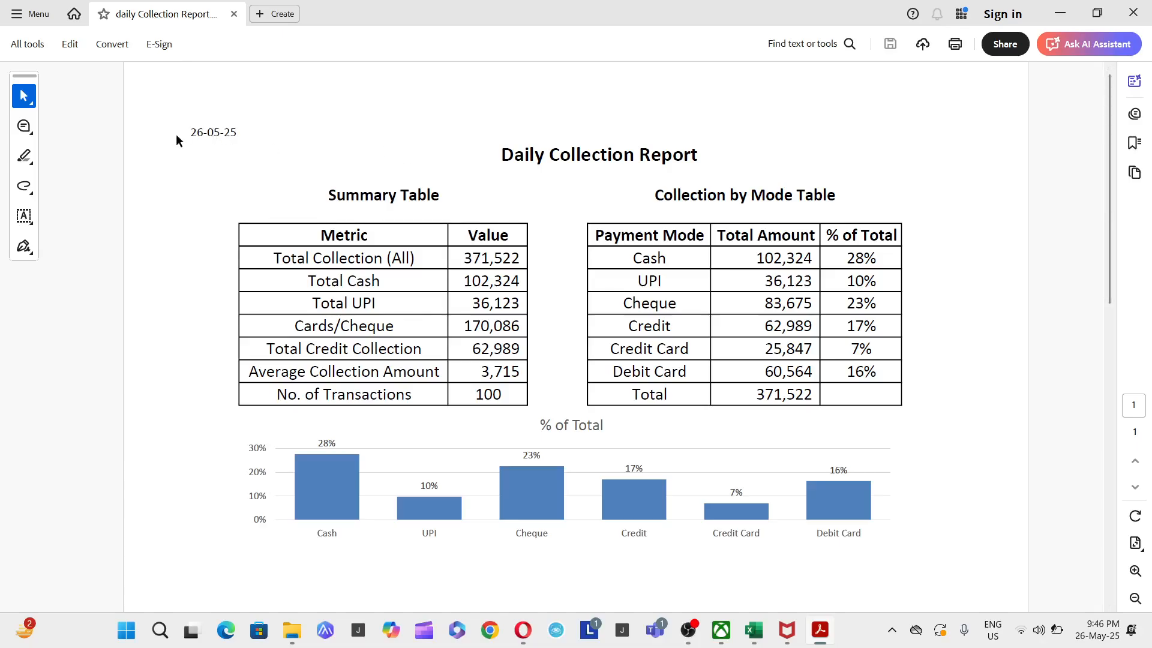
- Examine the finished Daily Collection Report PDF: its date, Summary Table and Collection by Mode Table
left_click_drag(238, 132, 180, 128)
left_click_drag(478, 280, 769, 311)
left_click(768, 310)
triple_click(676, 195)
triple_click(344, 196)
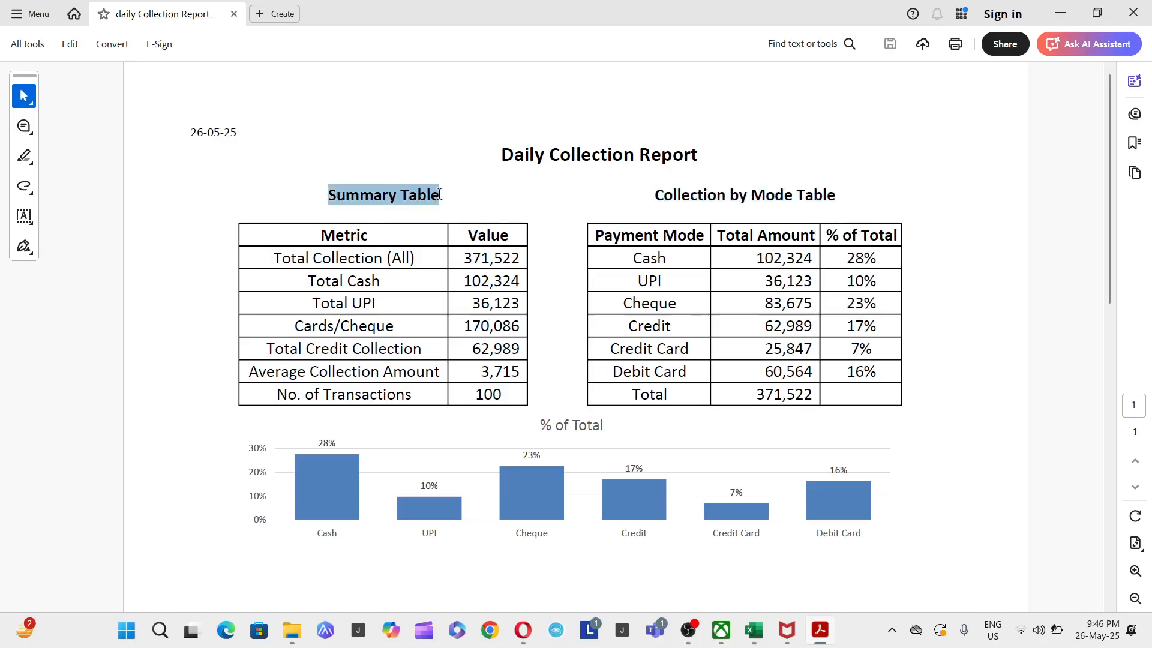
left_click(360, 369)
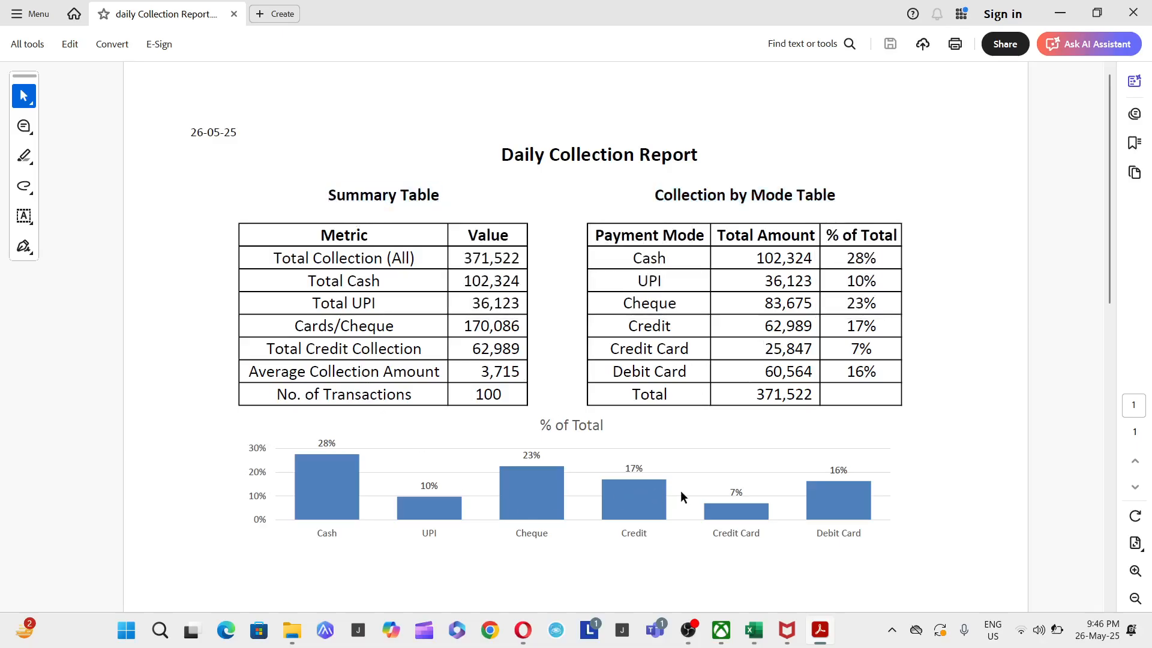
triple_click(218, 133)
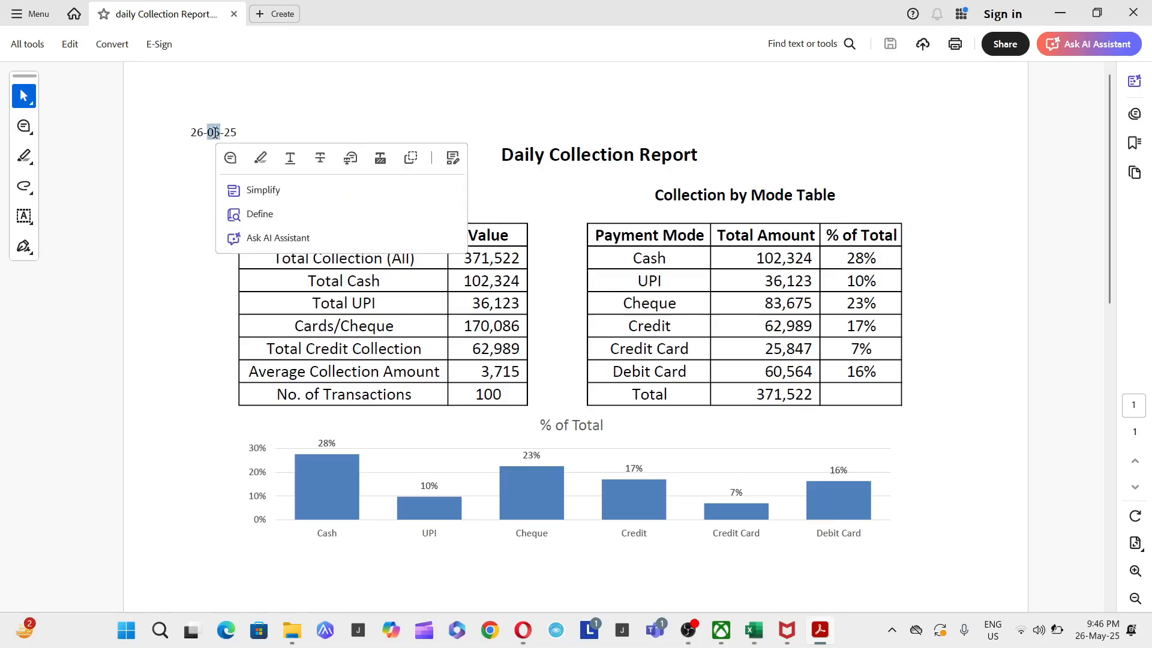
left_click(167, 131)
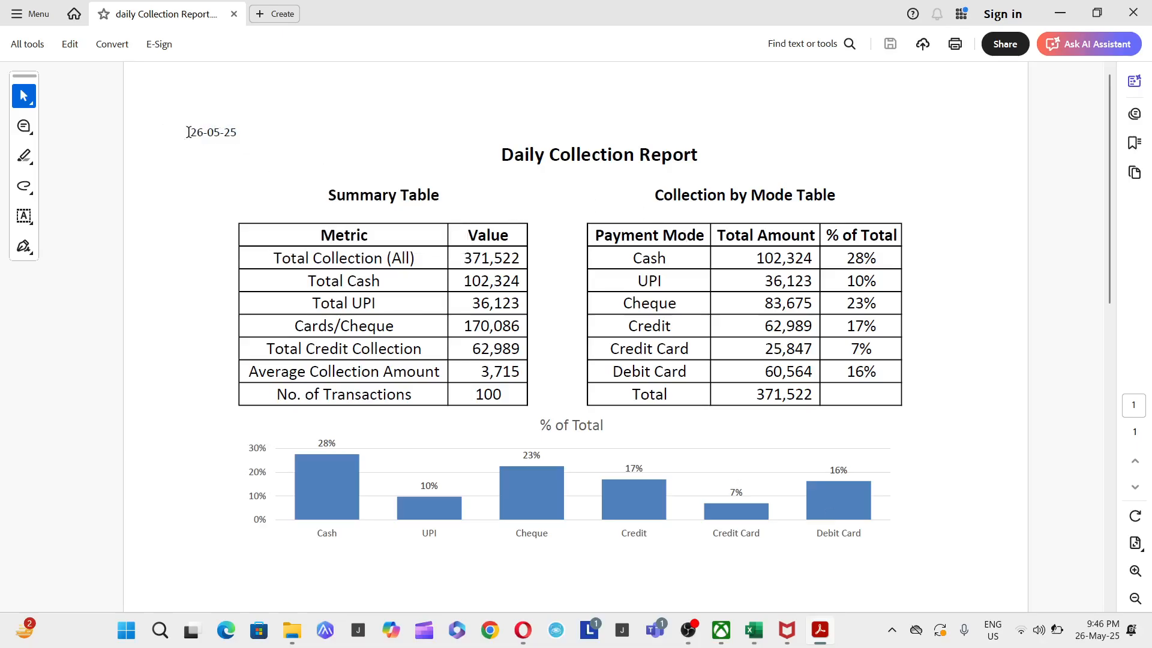
double_click(193, 132)
left_click(206, 129)
double_click(213, 132)
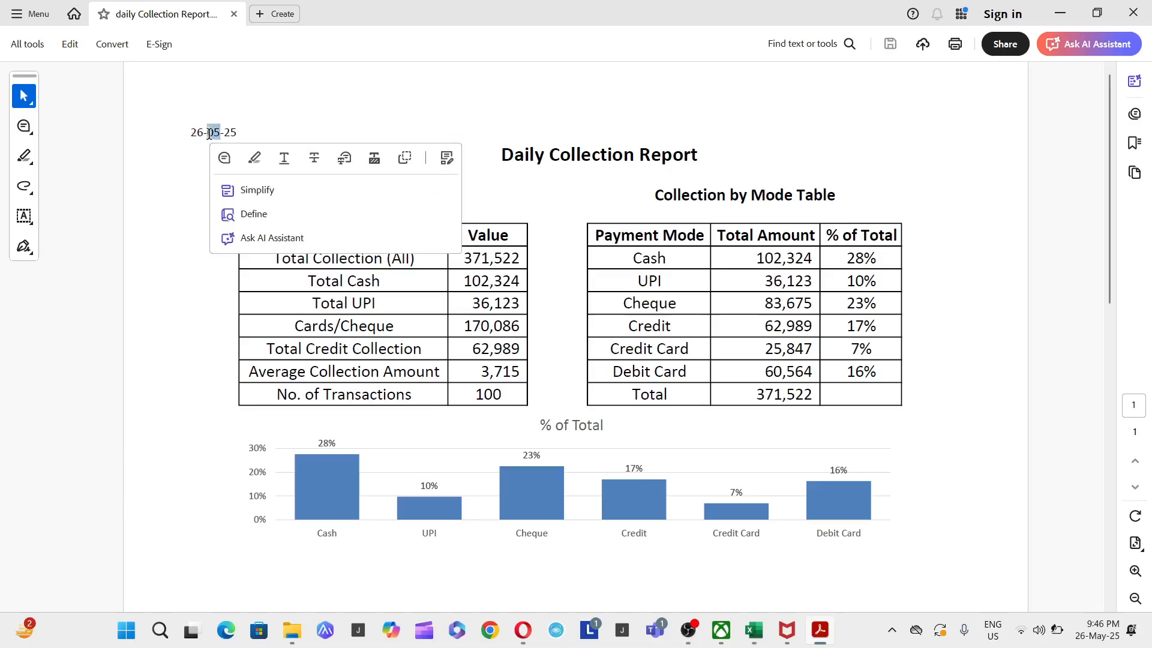
key("Right")
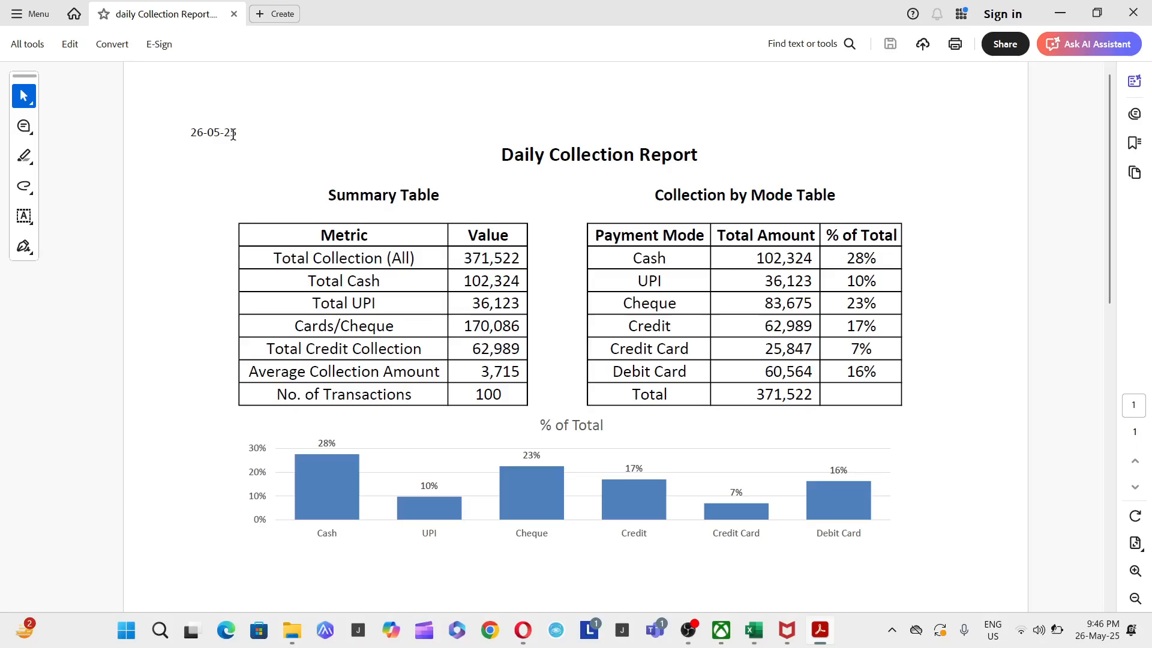
- Switch to the Daily_Collection_Raw_Data_100Rows workbook in Excel and review the report template's Total Amount and No. of Transactions cells
key("alt+Tab")
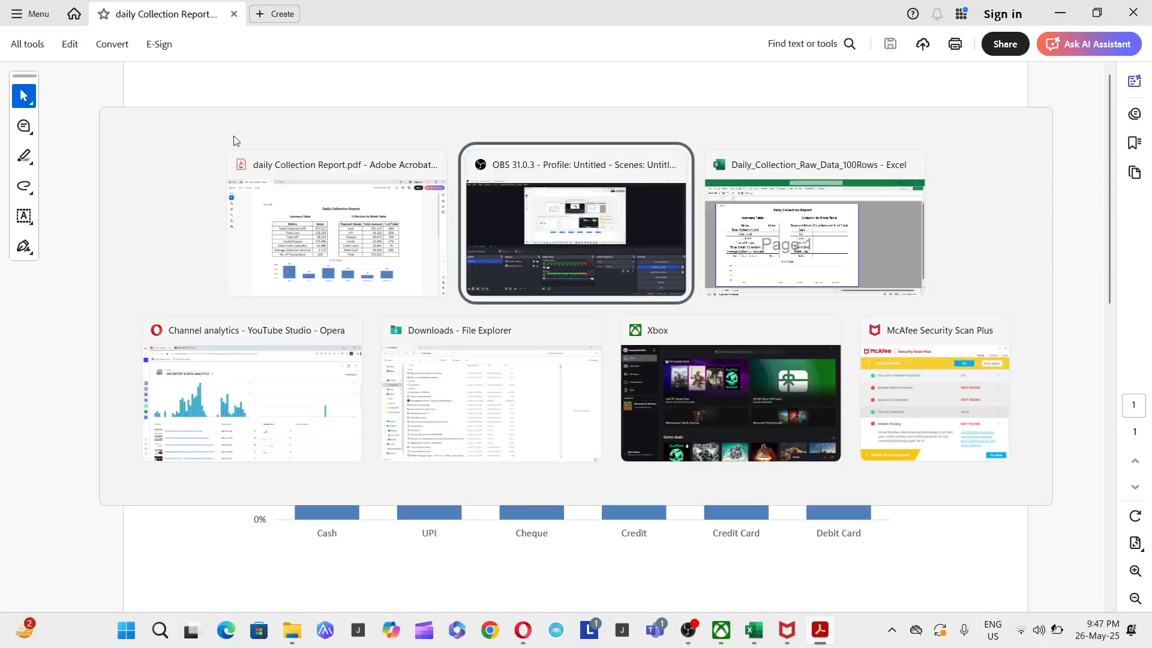
key("alt+Tab")
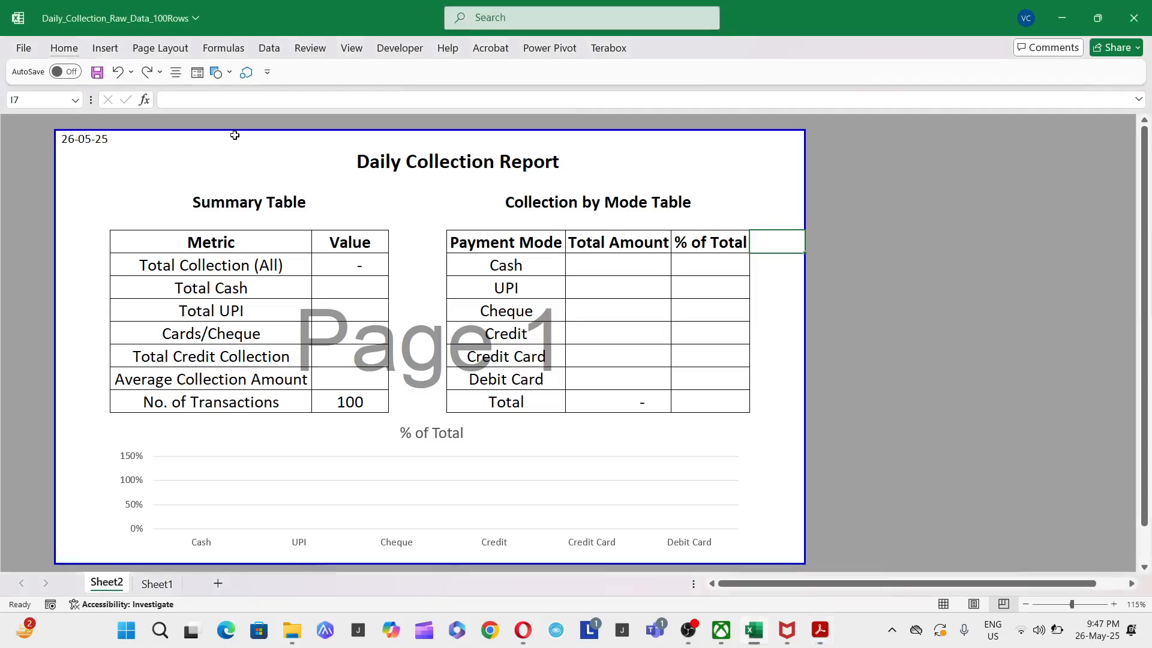
left_click(663, 244)
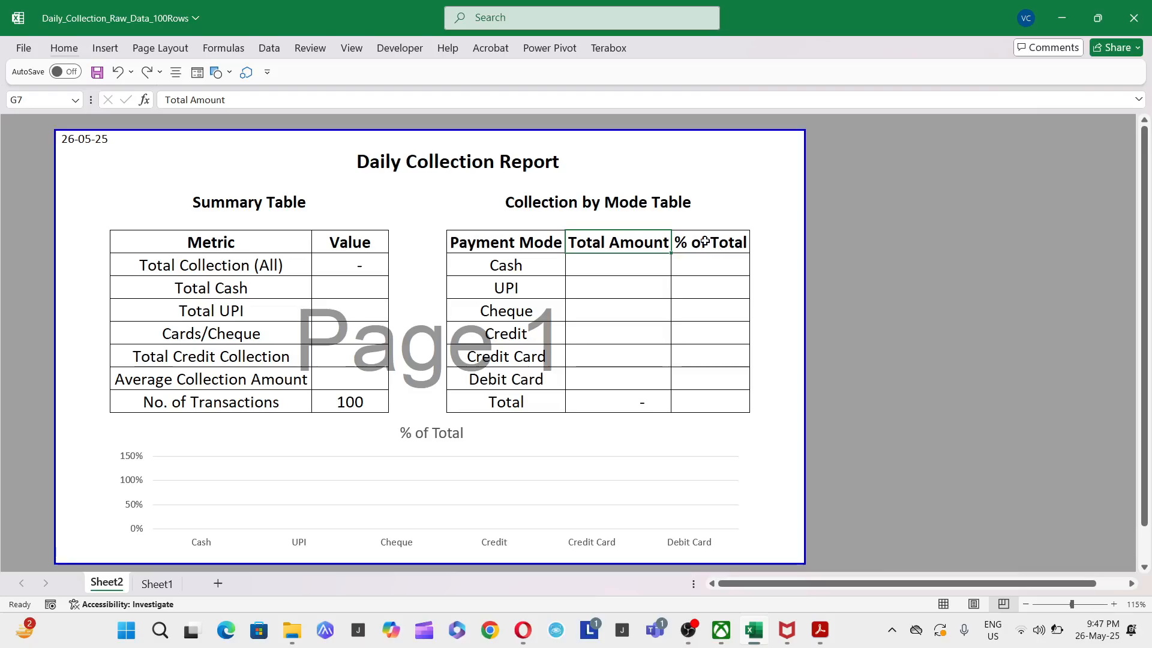
left_click(362, 404)
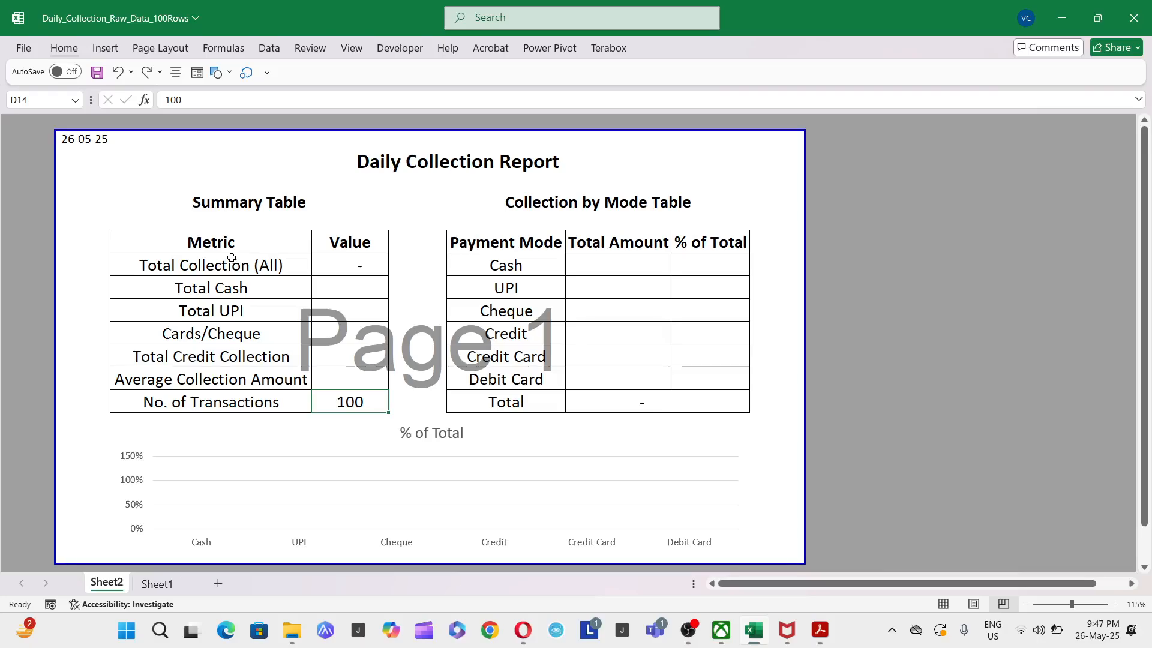
- Open the raw collection data on Sheet1 at its header row, enlarged for reading
left_click(160, 585)
left_click(292, 248)
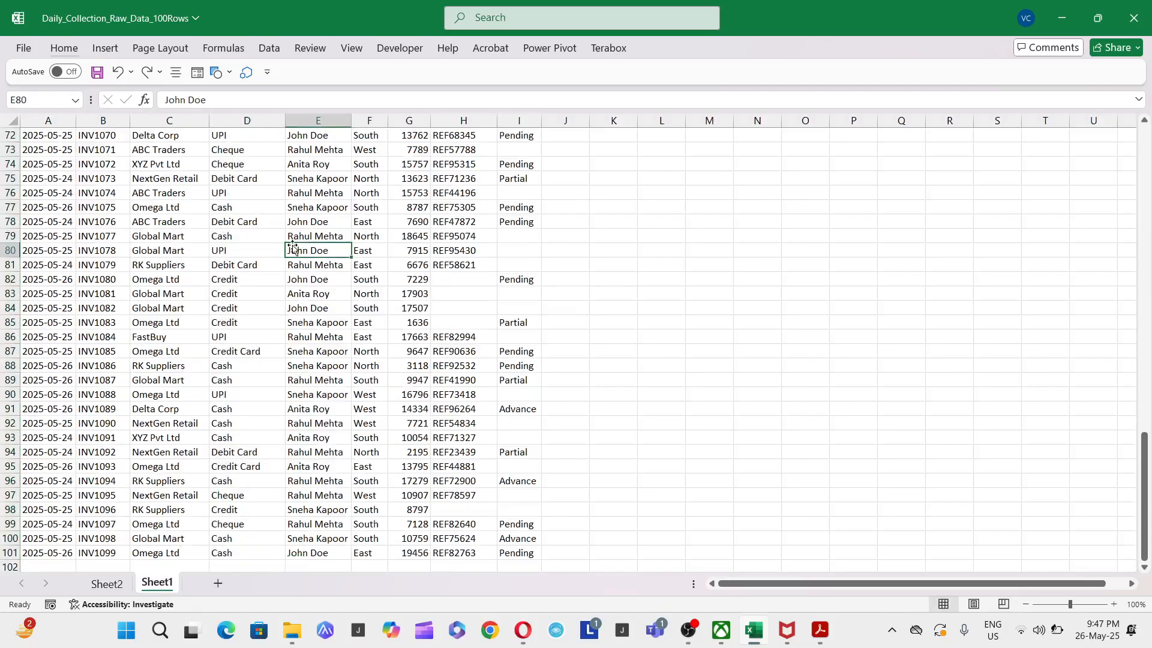
key("Up")
key("ctrl+Left")
key("ctrl+Up")
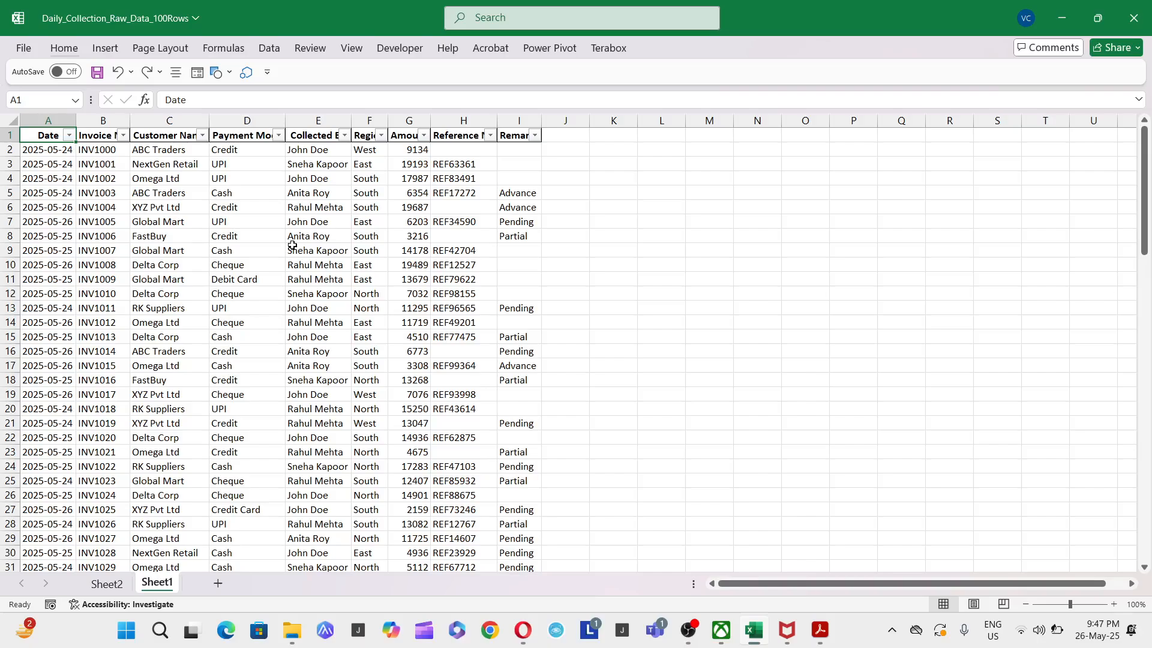
scroll(292, 245, "up", 2, "ctrl")
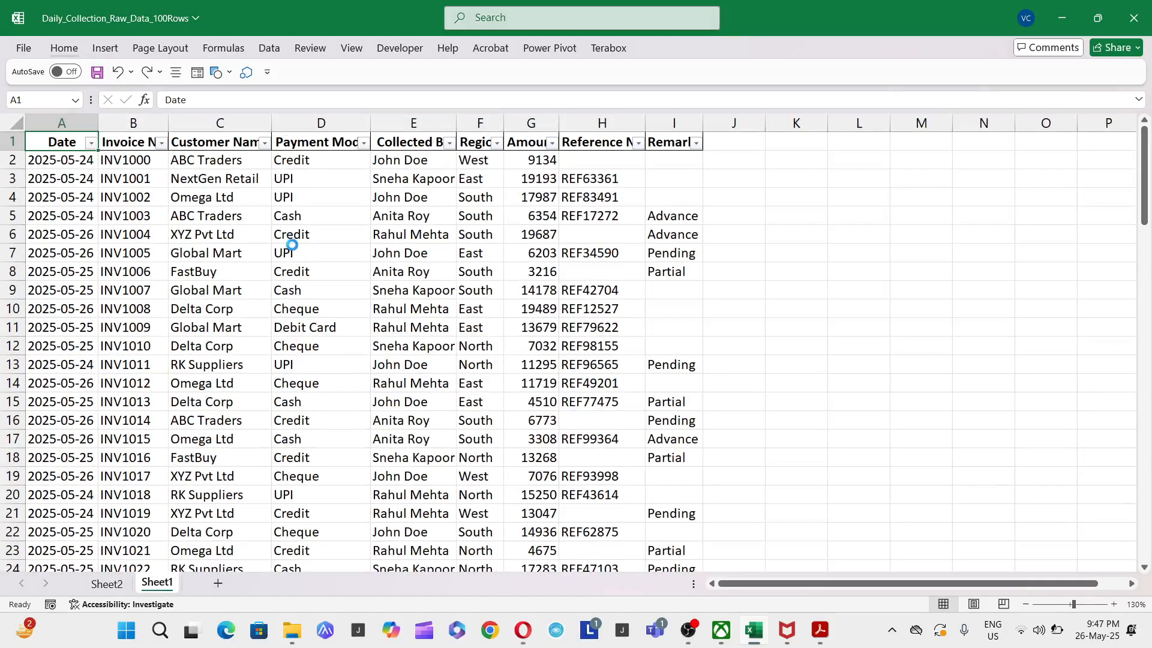
scroll(292, 245, "up", 1, "ctrl")
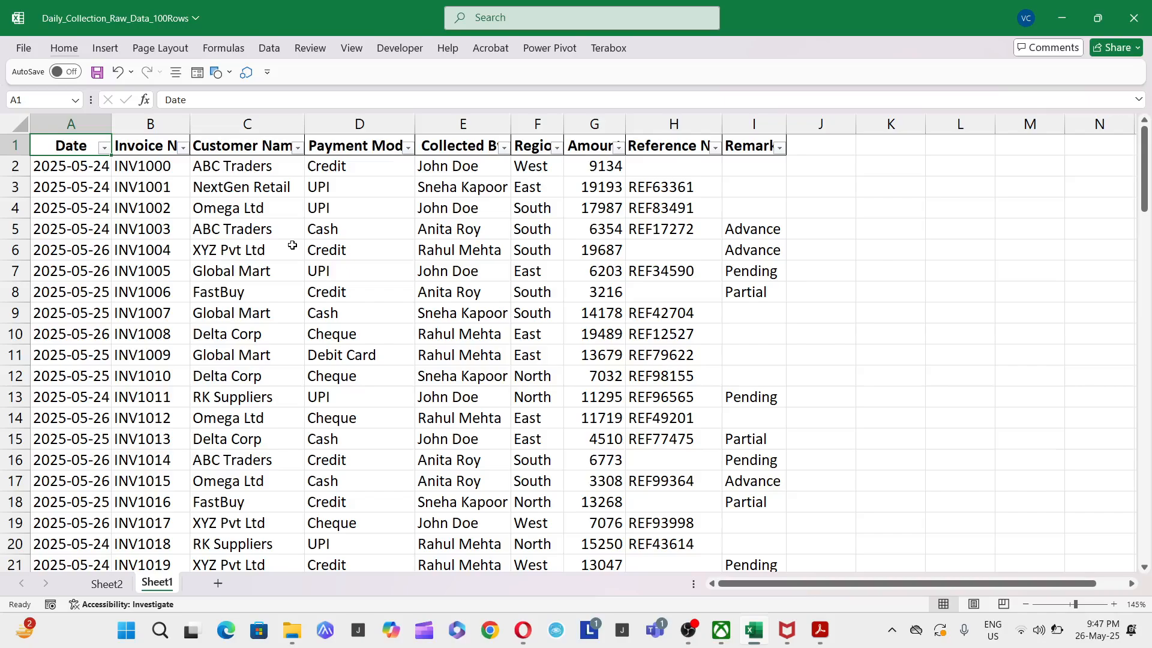
- Examine the raw data's columns from Invoice No through Reference No, including all Payment Mode entries
key("Right")
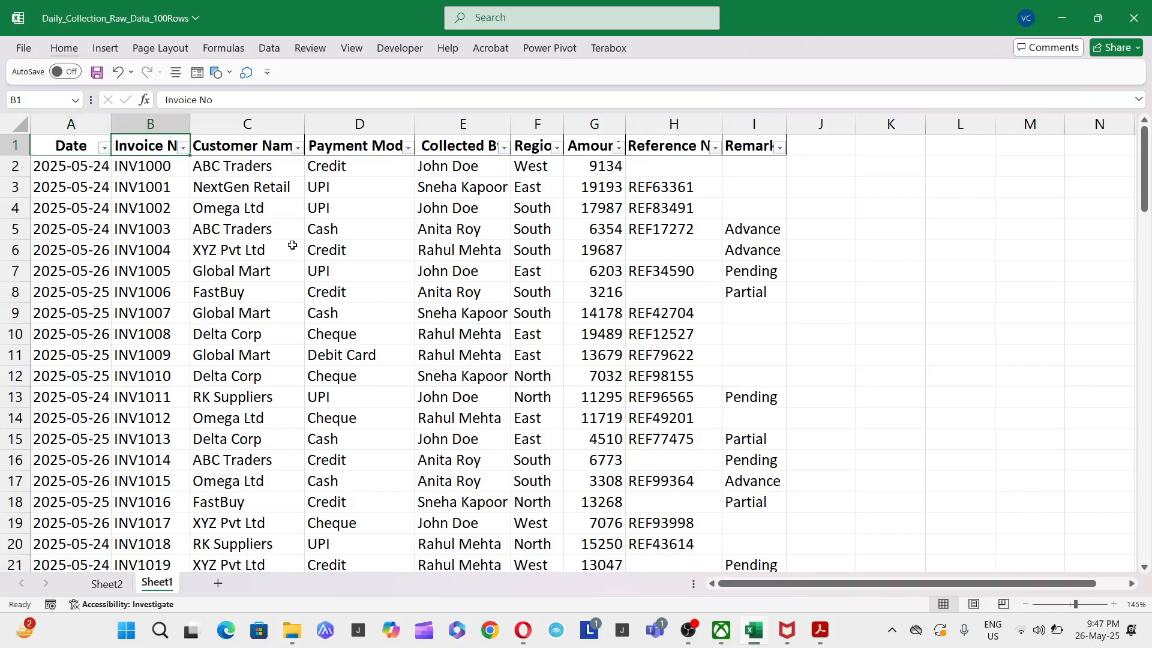
key("Right")
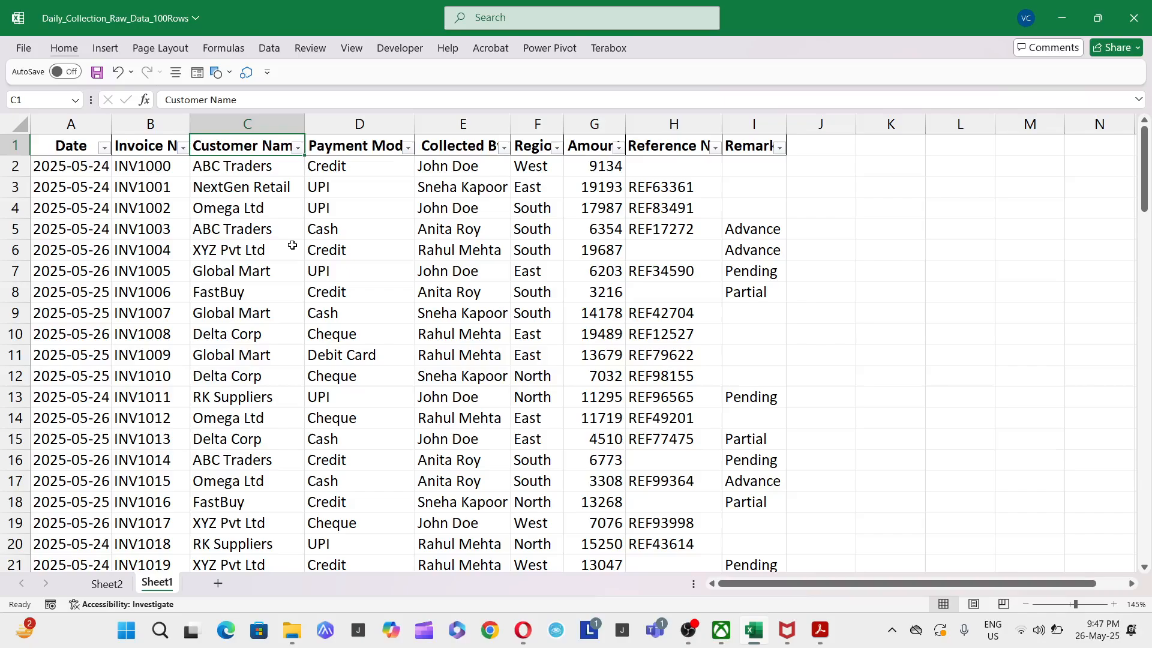
key("Down")
key("Down")
key("Right")
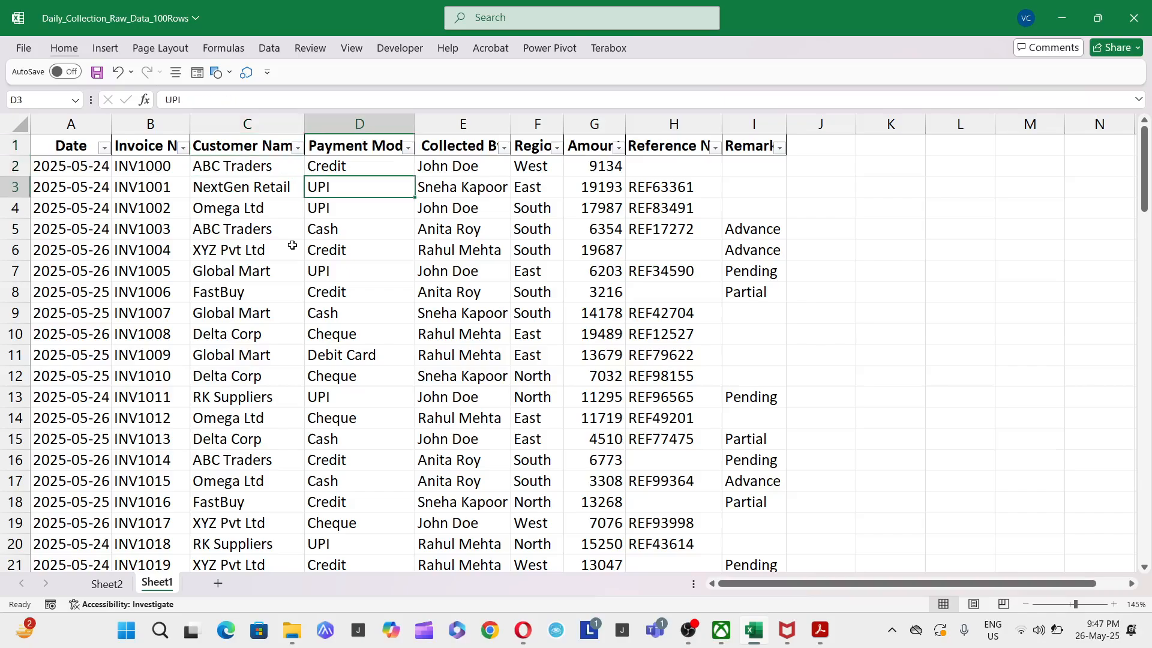
key("Up")
key("Up")
key("Down")
key("ctrl+shift+Down")
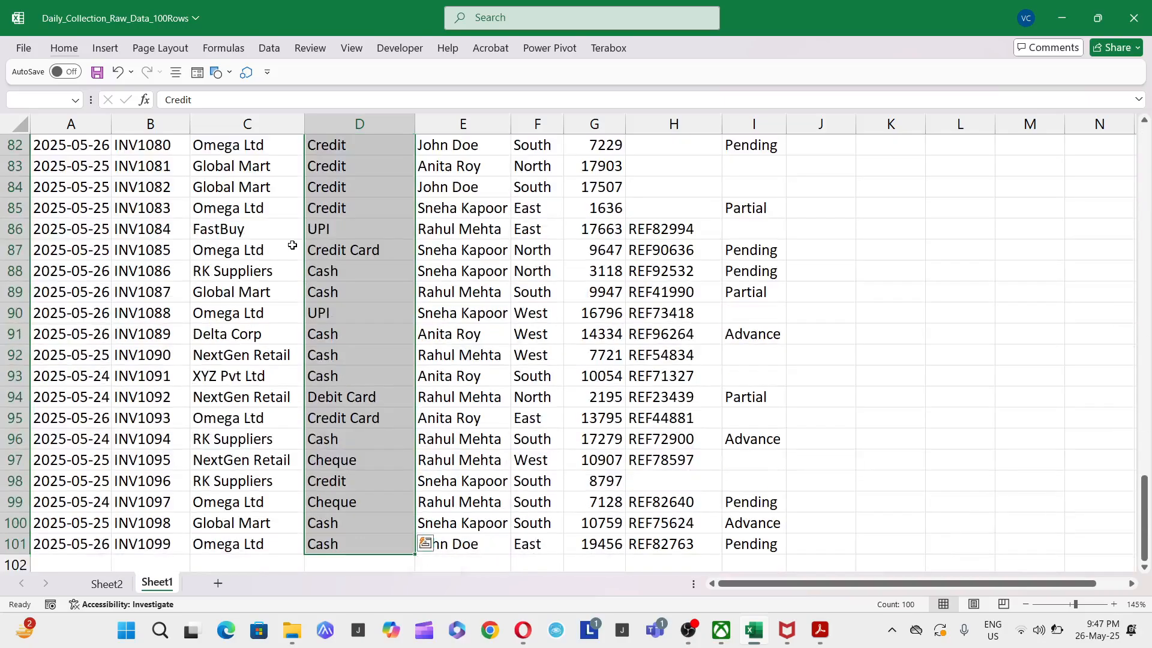
key("Up")
key("Right")
key("Right")
key("Left")
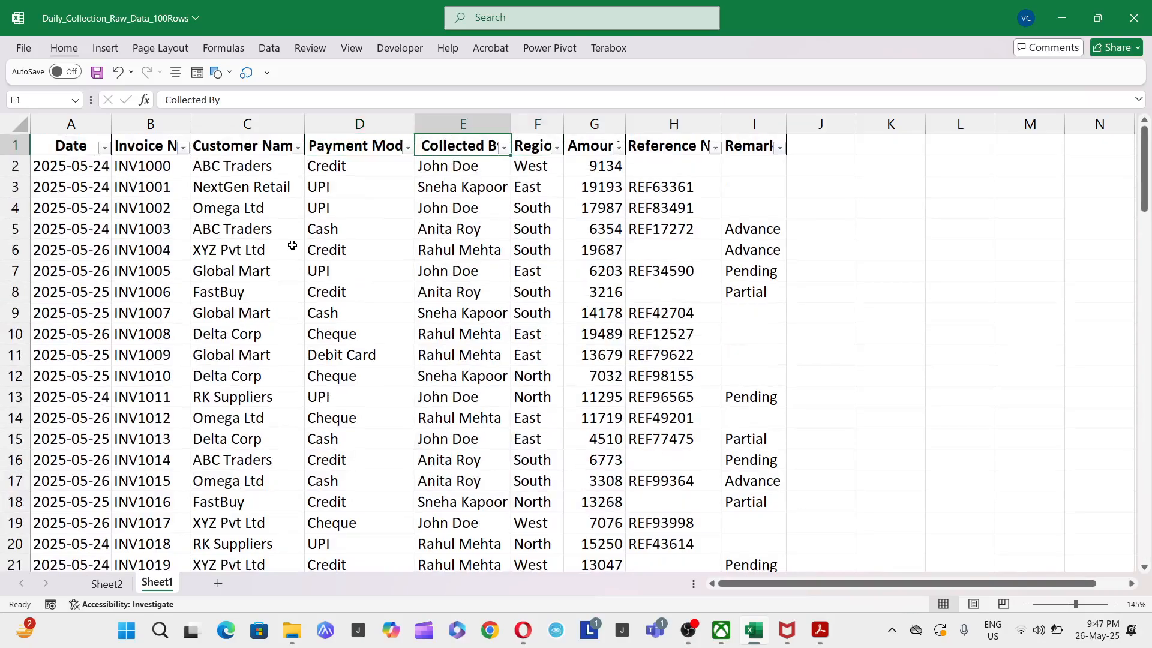
key("Right")
key("Right")
key("Right")
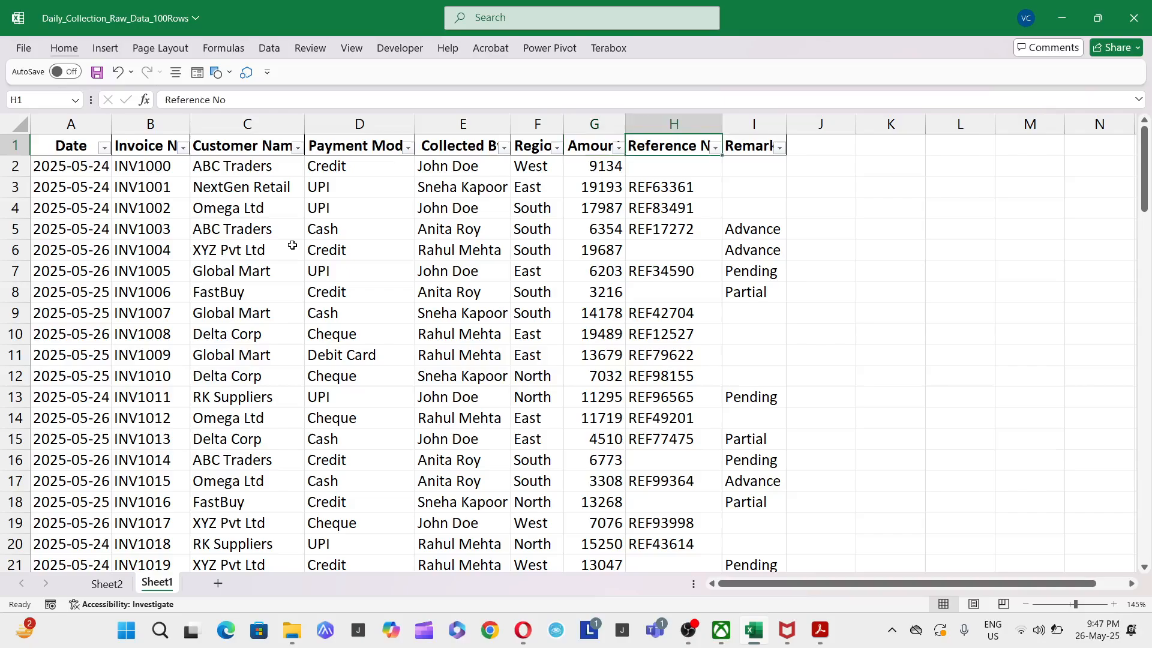
- Inspect the full Payment Mode and Amount columns of the raw data, including their headers
key("Left")
key("Left")
key("Left")
key("Left")
key("ctrl+shift+Down")
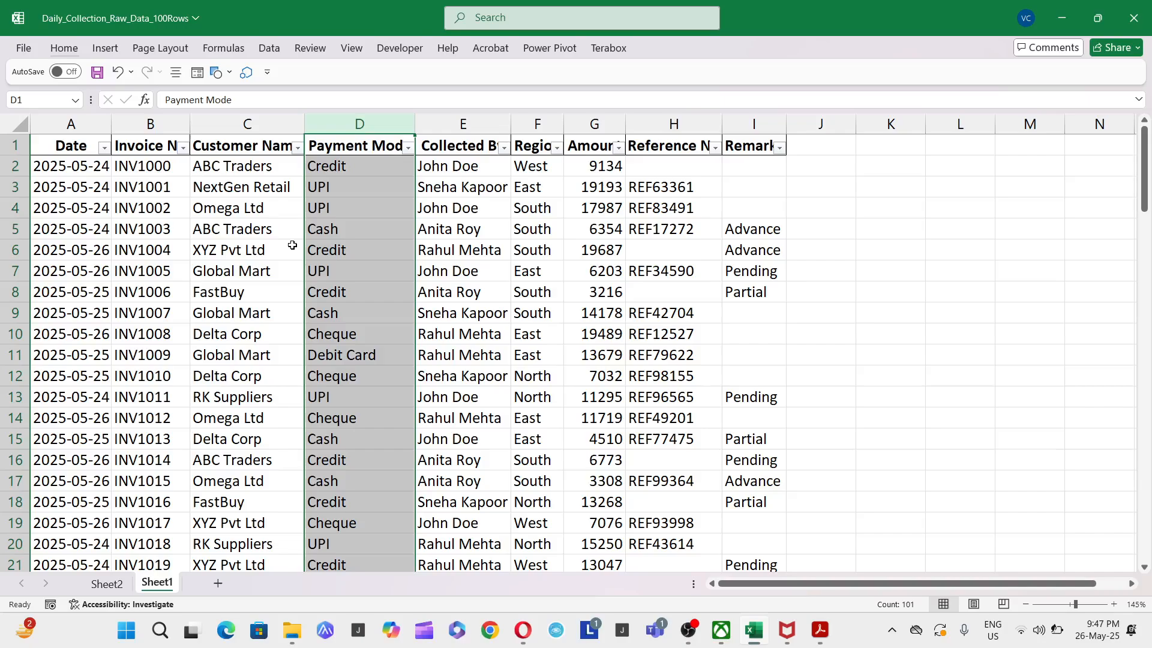
key("Right")
key("Right")
key("Right")
key("ctrl+shift+Down")
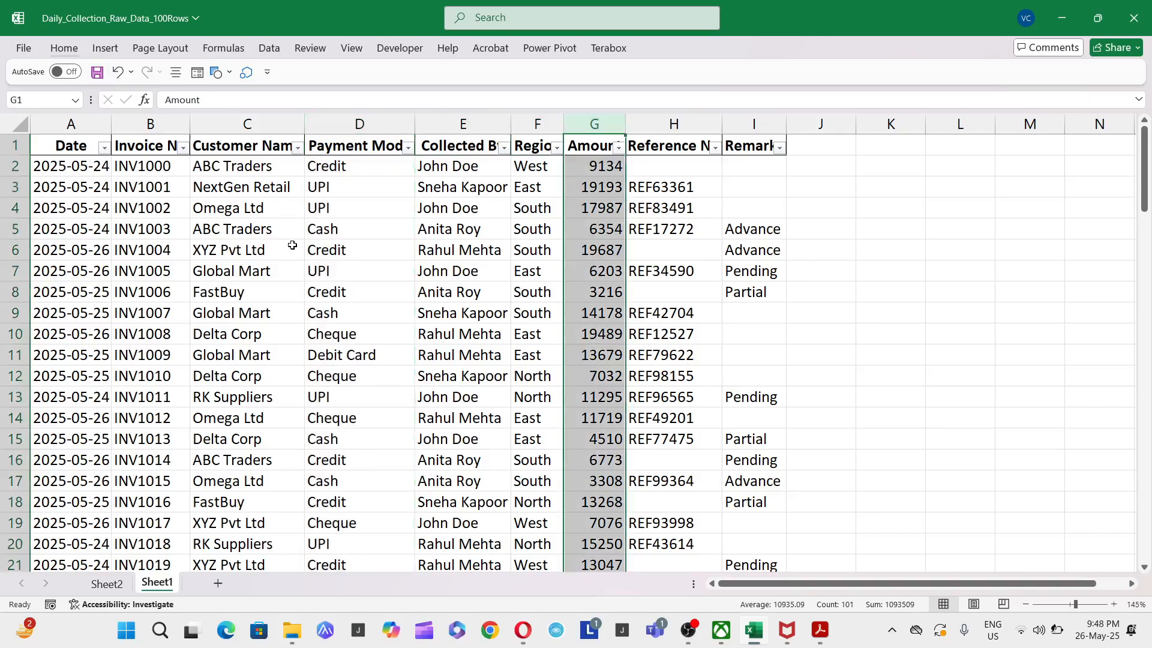
key("Left")
key("ctrl+Left")
- On Sheet2, number the Collection by Mode Table heading so it reads "2. Collection by Mode Table"
key("ctrl+Page_Up")
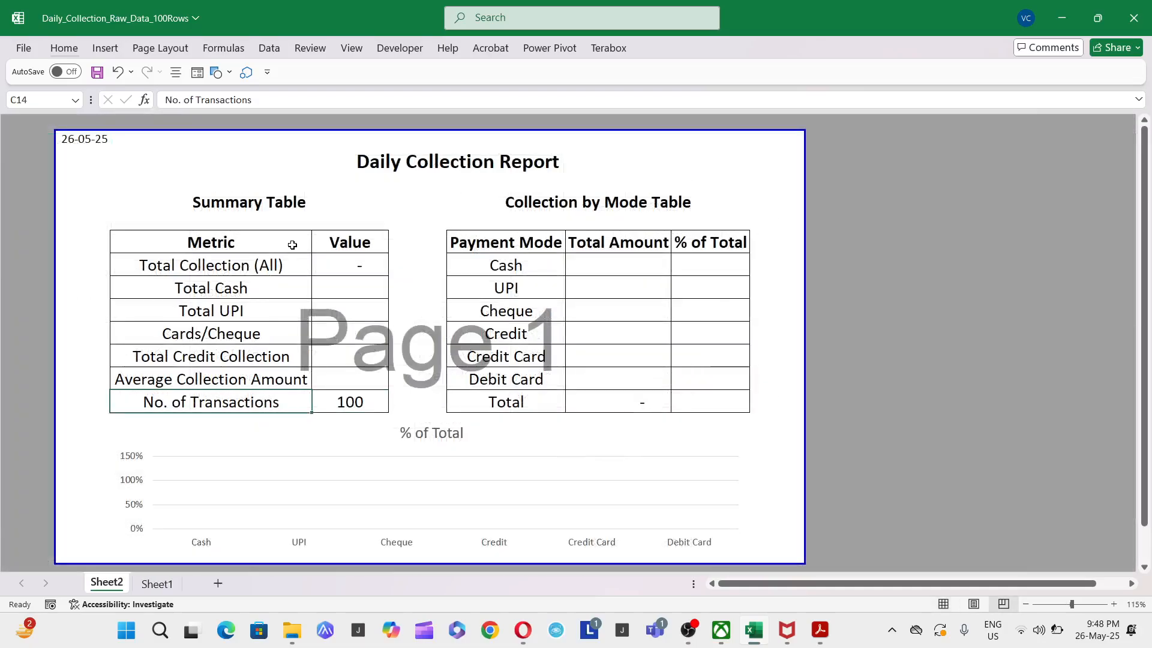
key("Right")
key("ctrl+Up")
key("Left")
key("Right")
key("Right")
key("Right")
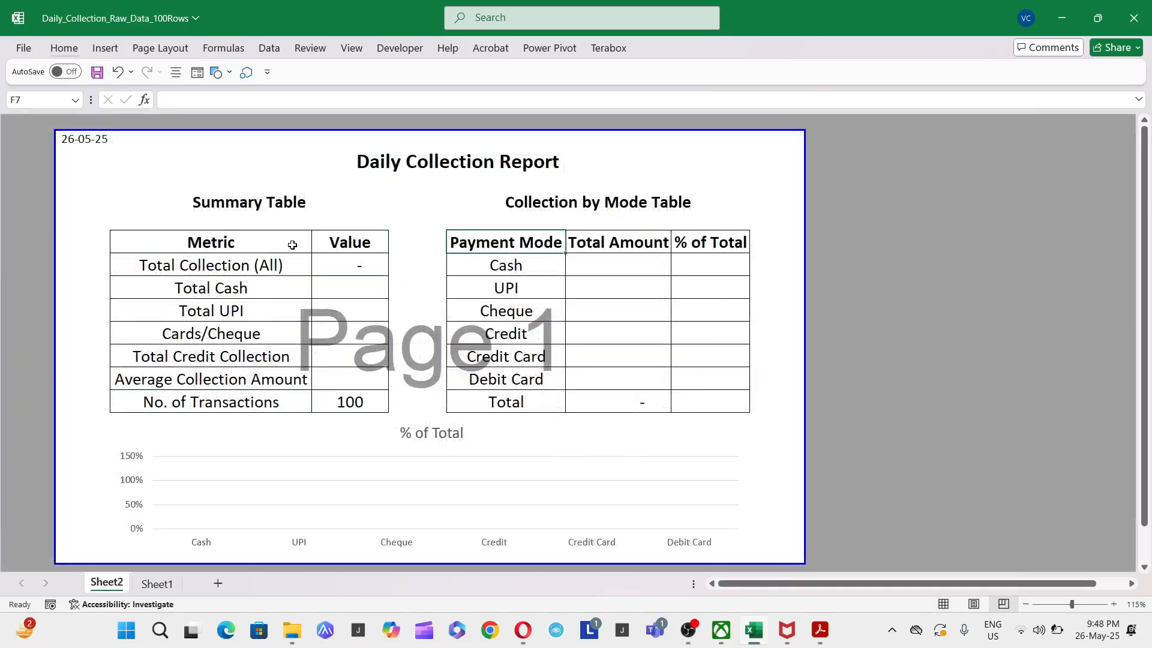
key("Up")
key("Up")
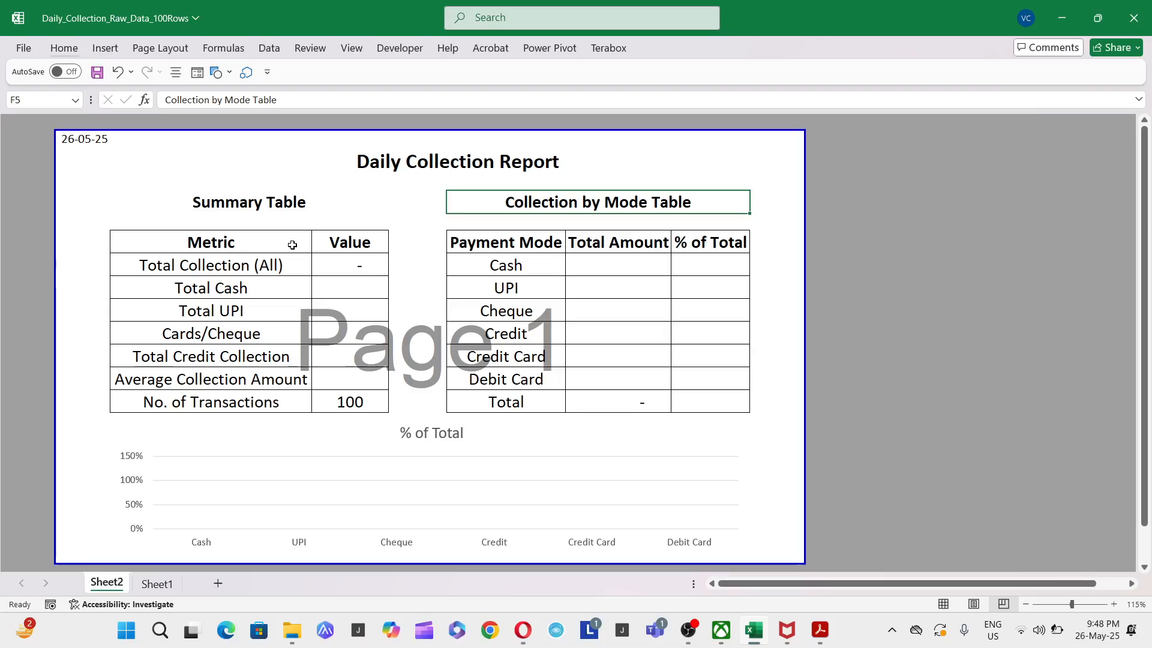
key("F2")
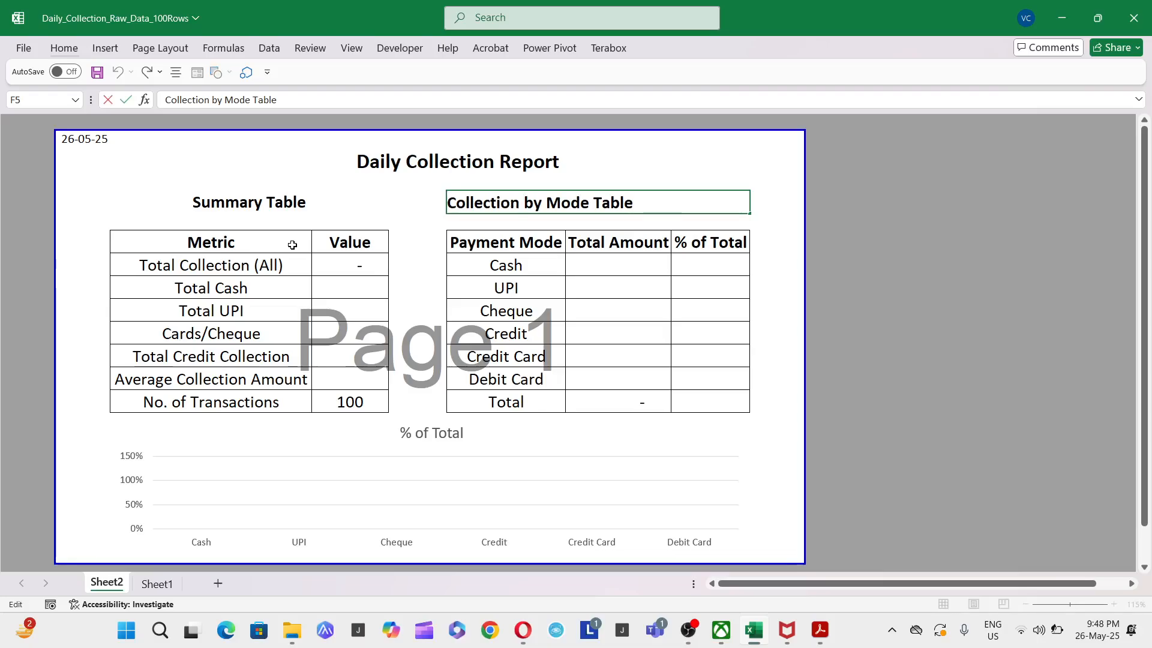
key("Home")
type("2.")
key("Return")
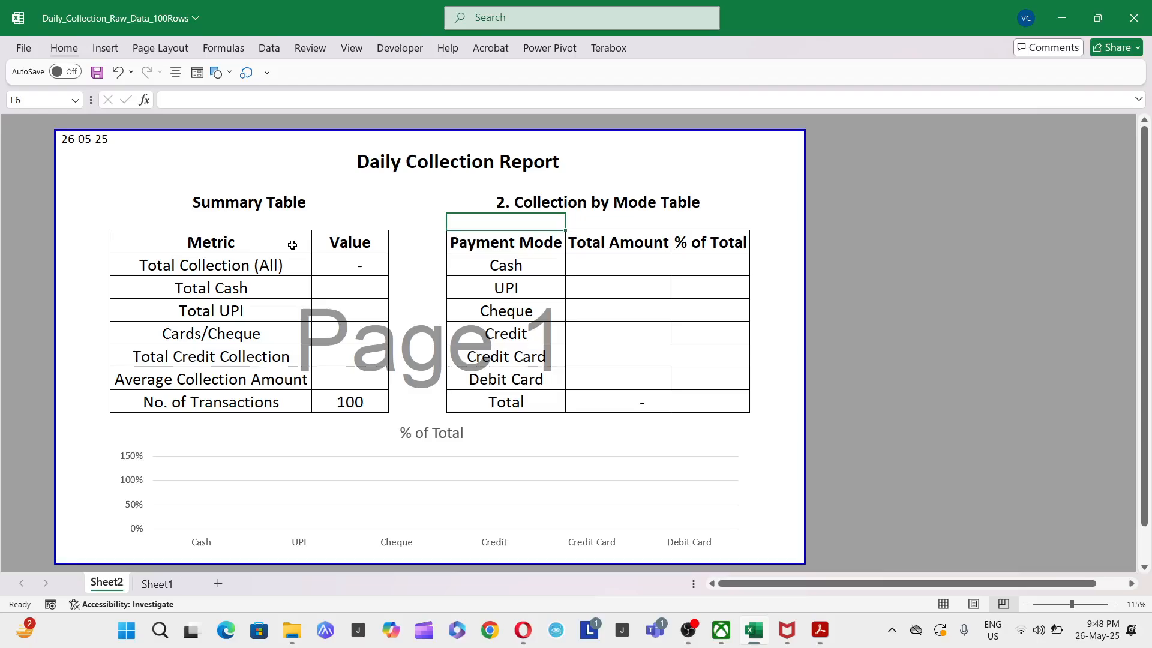
- Number the Summary Table heading so it reads "1. Summary Table"
key("Down")
key("Down")
key("Up")
key("Left")
key("Up")
key("Left")
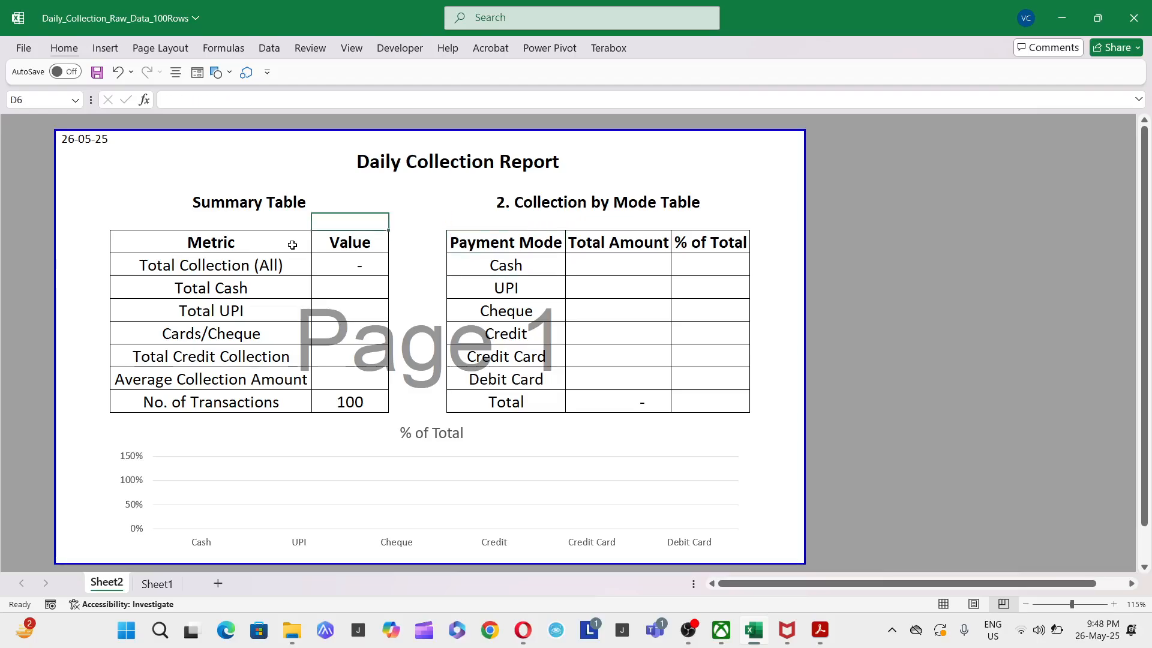
key("Up")
key("F2")
key("Home")
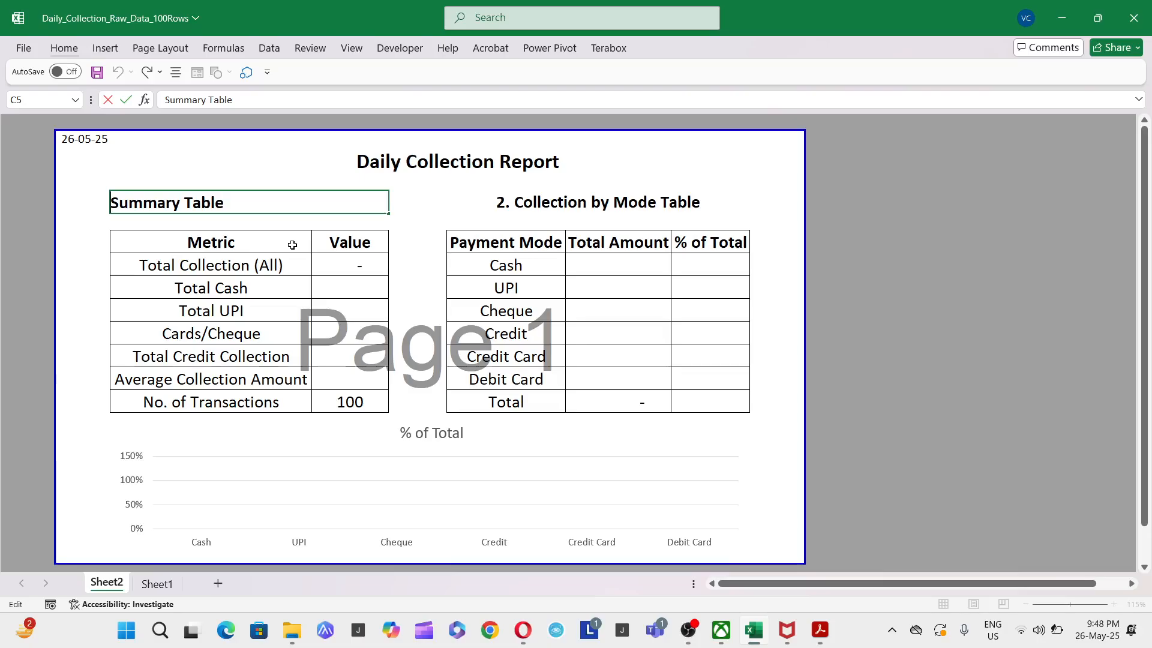
type("1.")
key("Return")
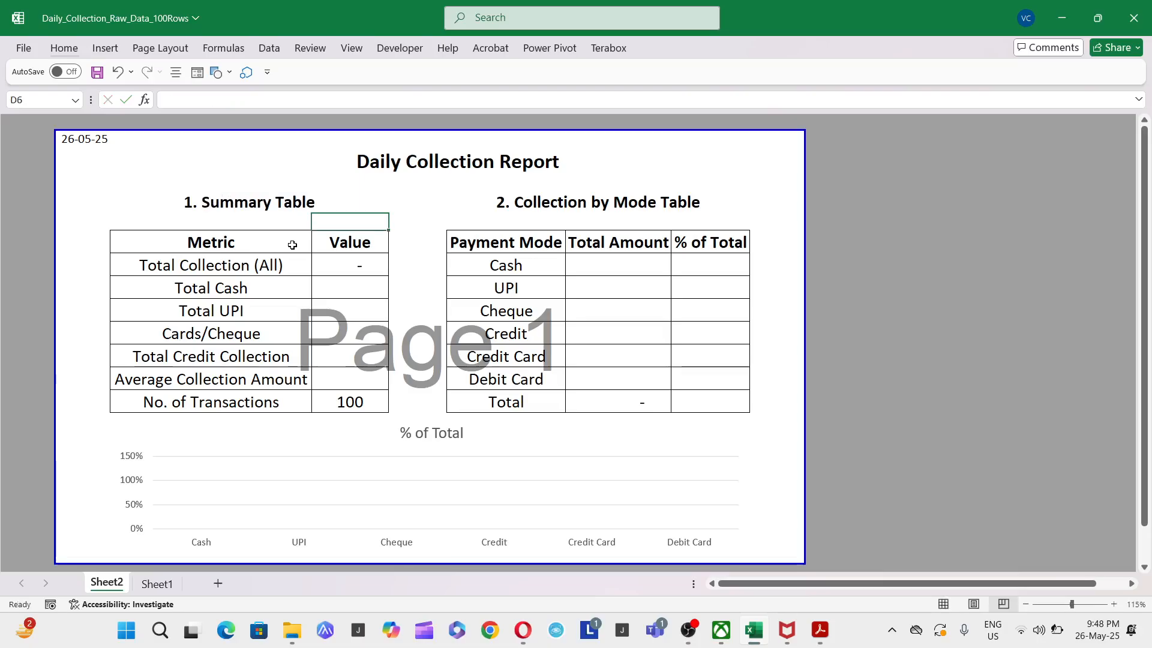
- Start a SUMIFS formula in the Cash row's Total Amount cell, using Sheet1's Amount column G:G as the sum range
key("Right")
key("Right")
key("Right")
key("Right")
key("Down")
key("Down")
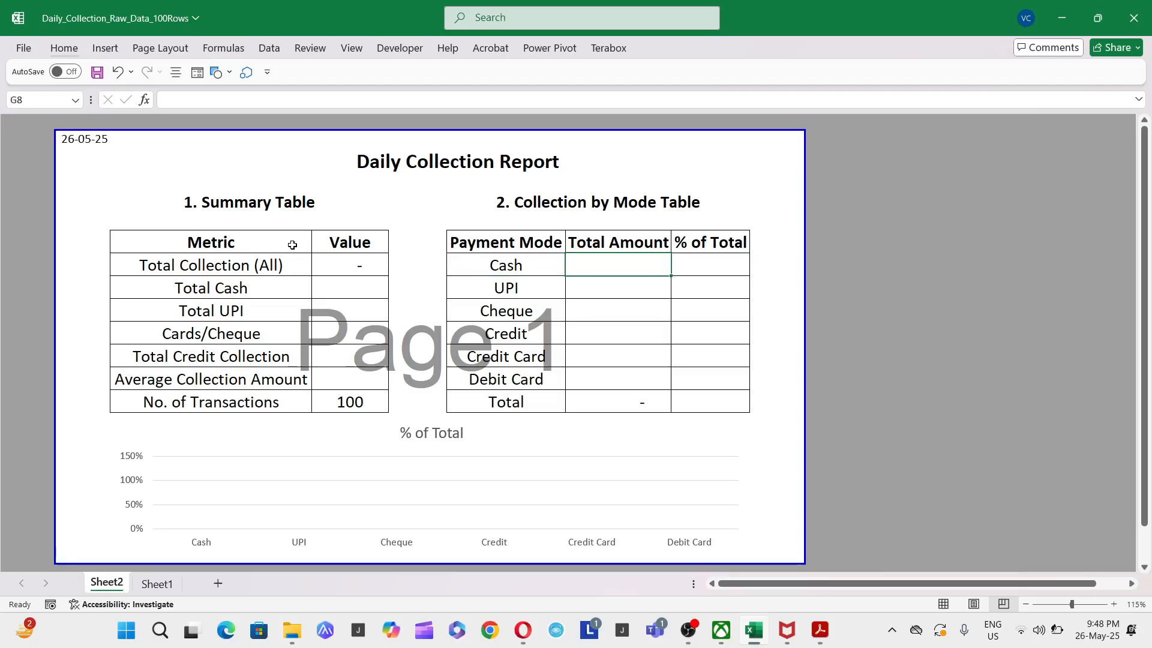
type("+")
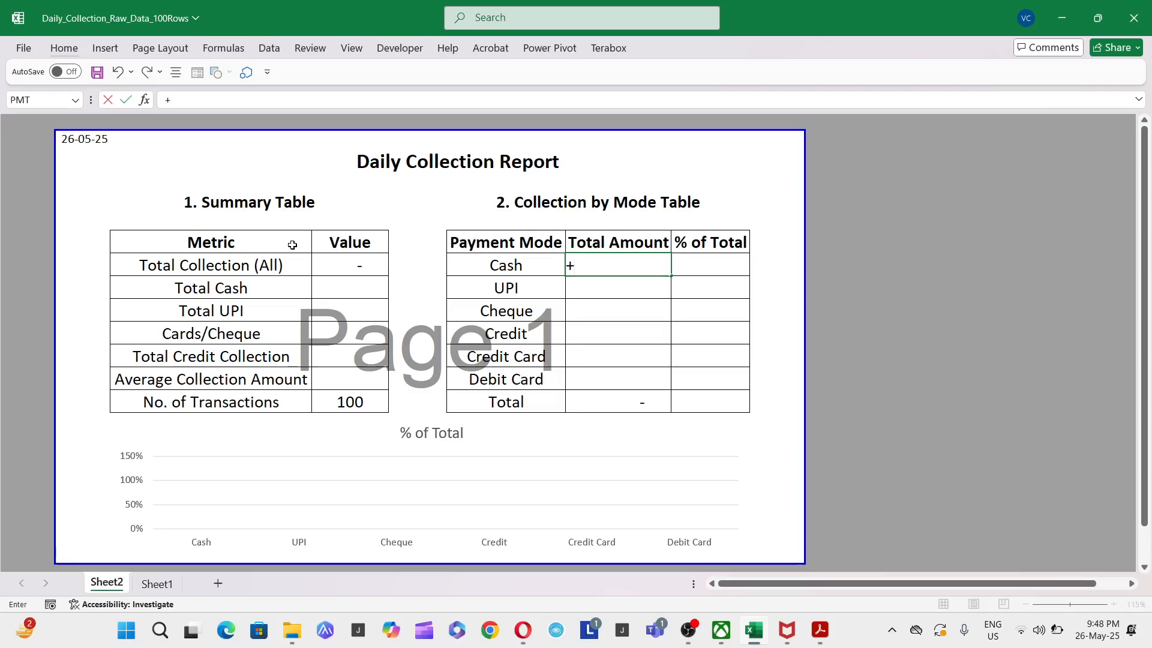
type("sumif")
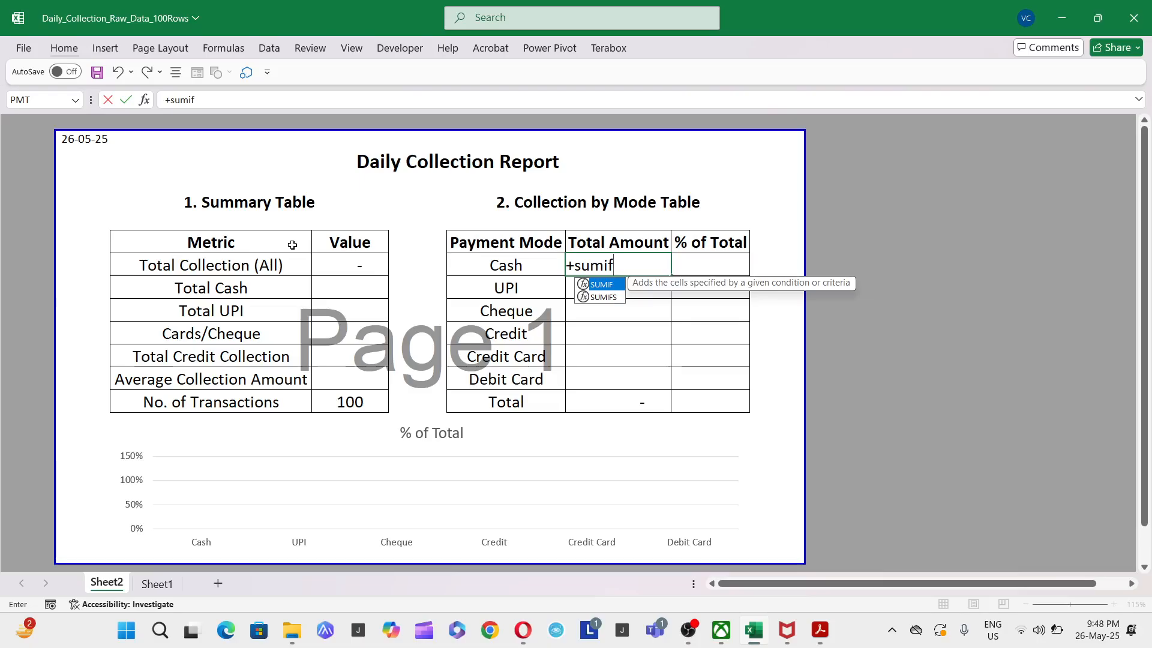
type("s")
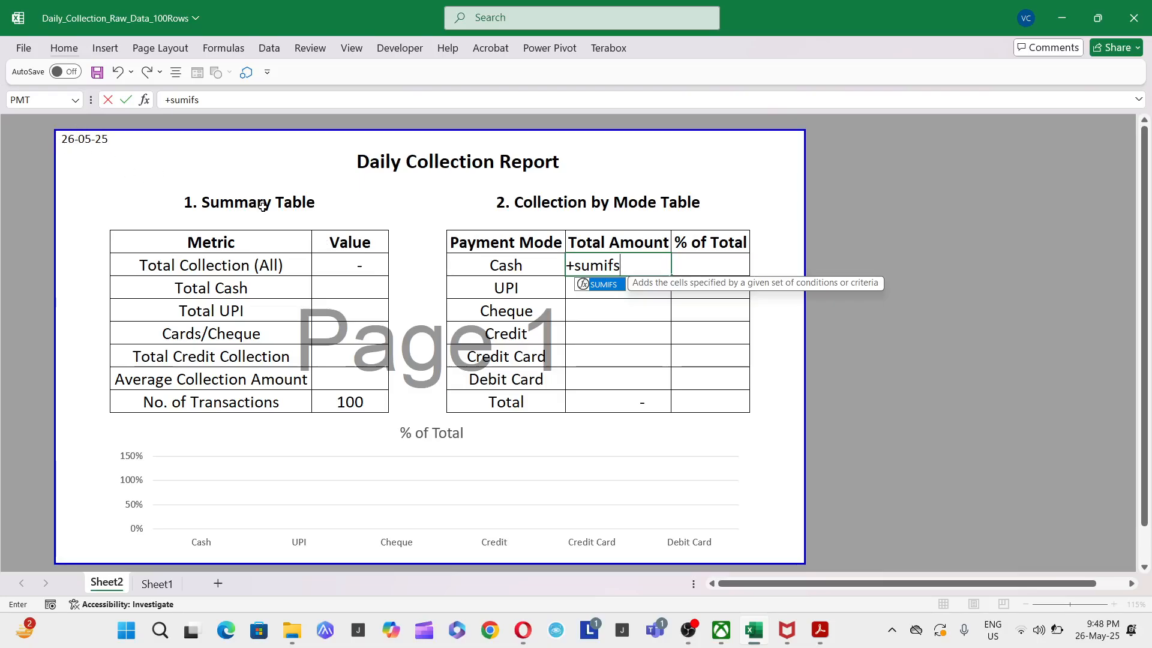
type("(")
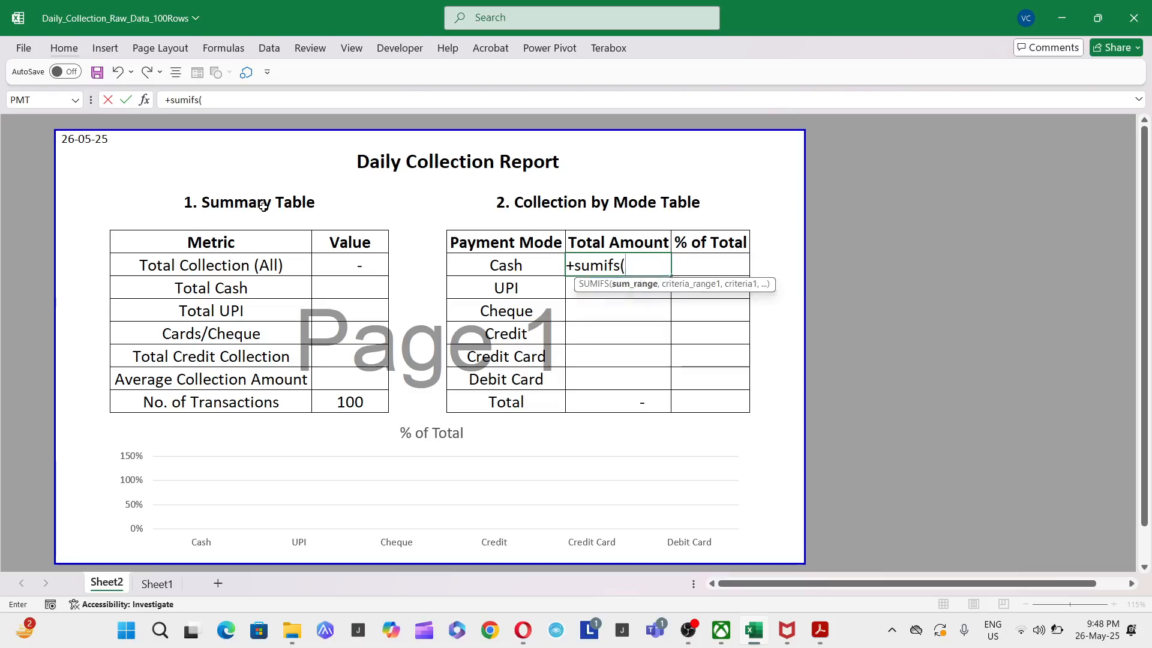
left_click(144, 590)
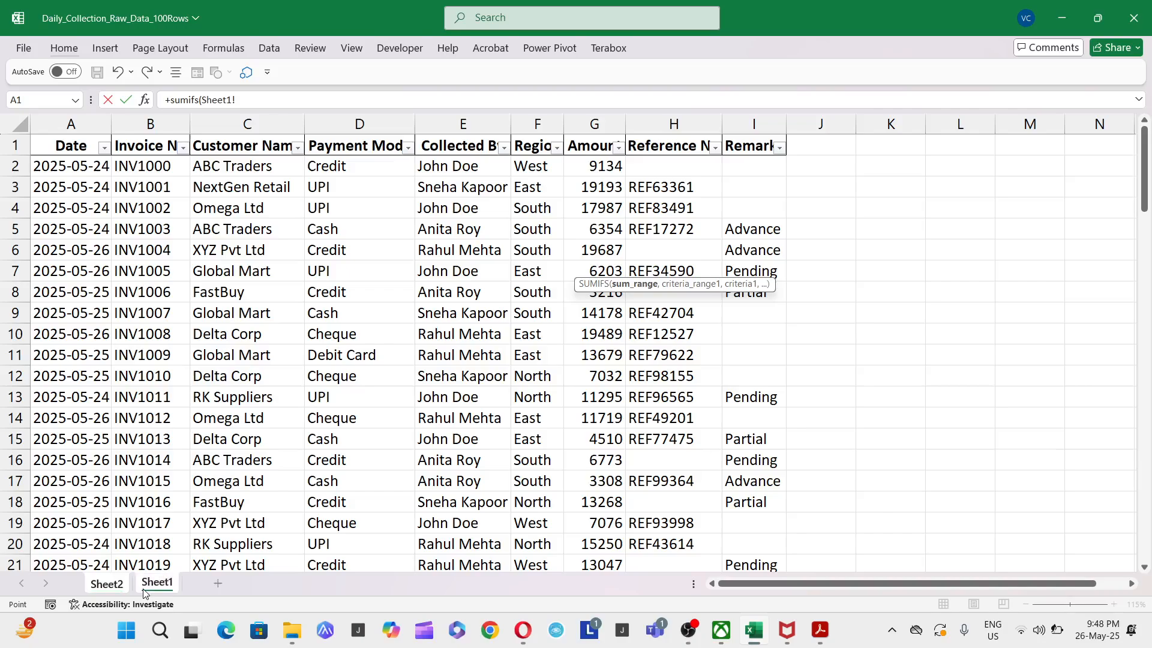
left_click(591, 123)
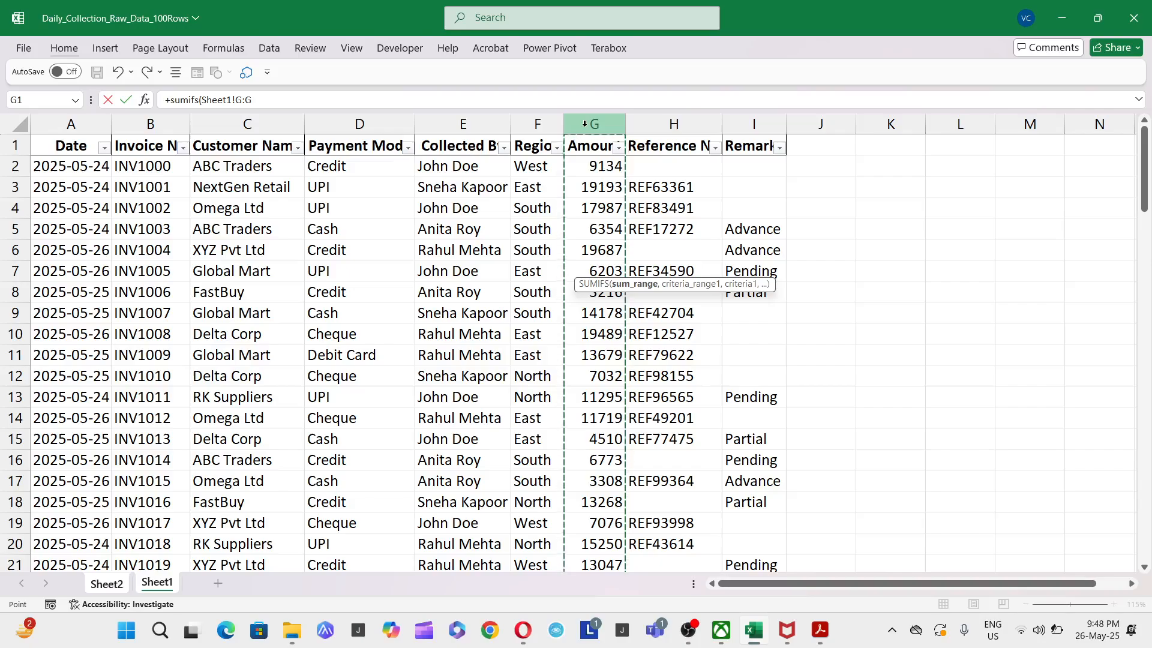
- Add the payment mode condition to the SUMIFS formula, matching Sheet1's column D:D against Sheet2 cell F8
type(",")
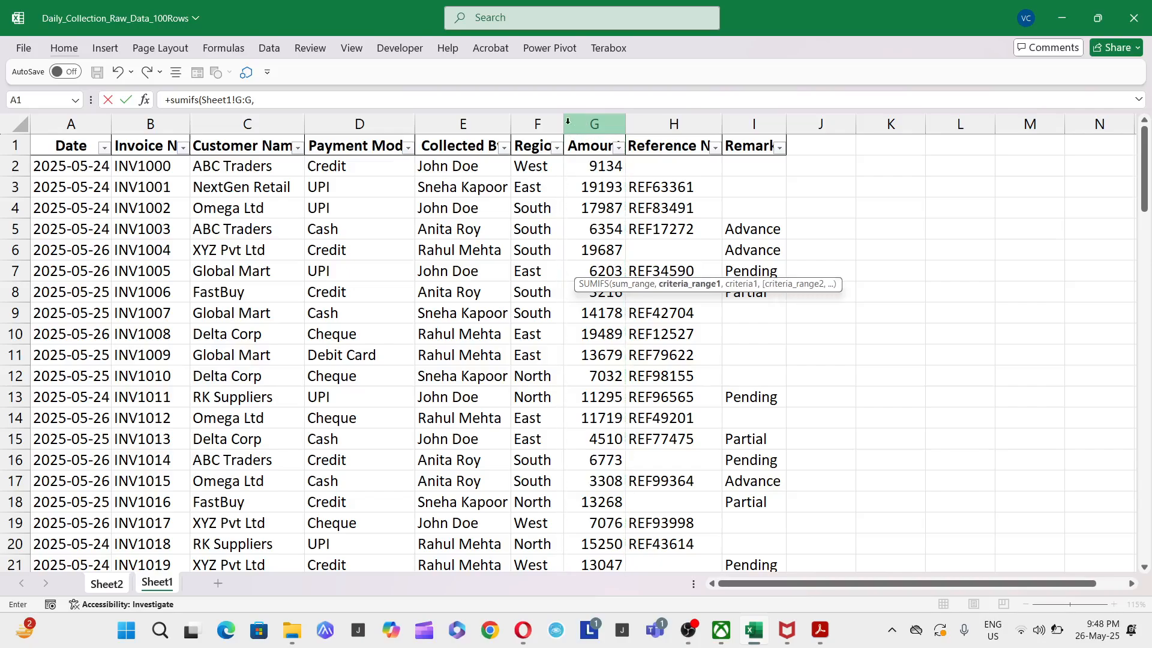
left_click(354, 119)
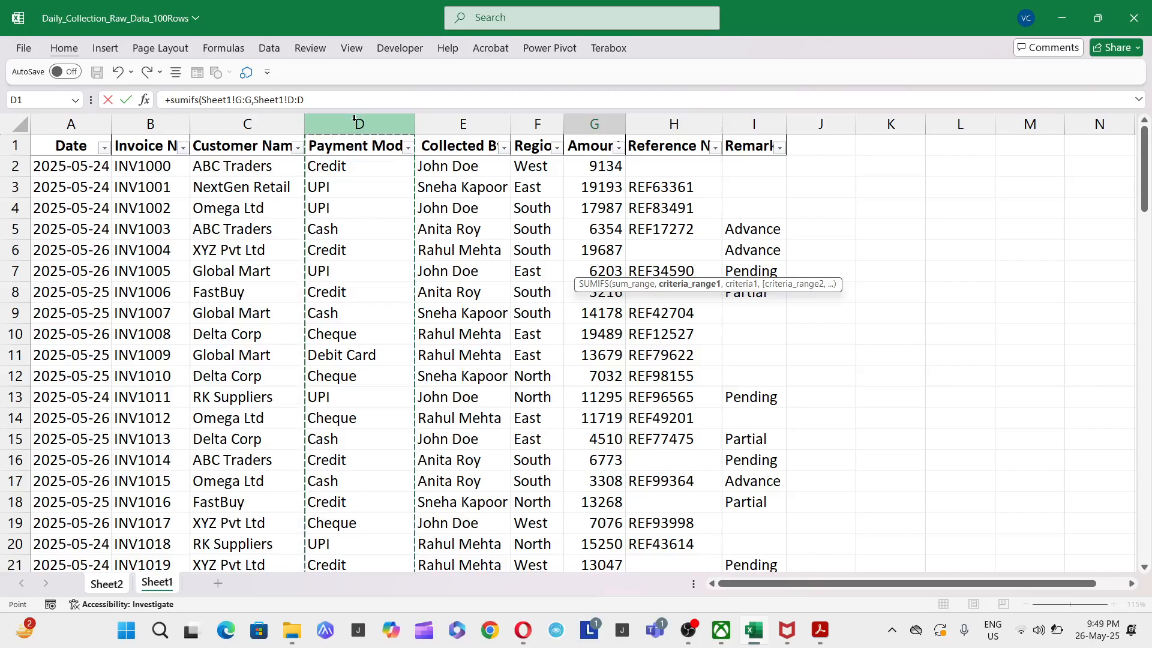
type(",")
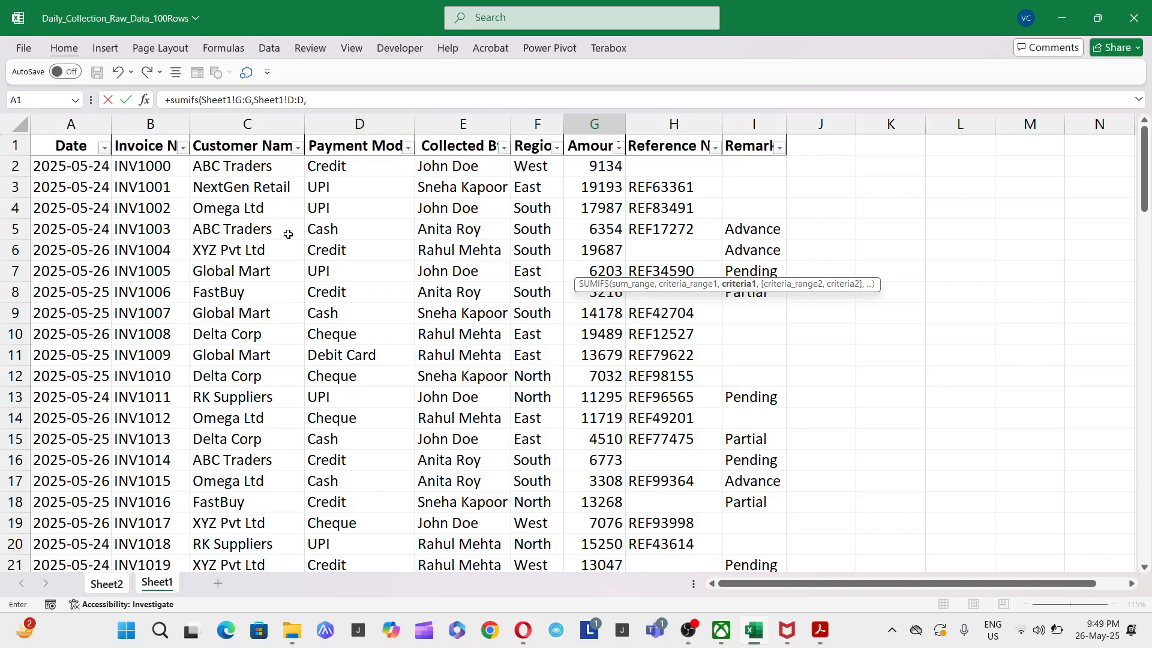
left_click(107, 584)
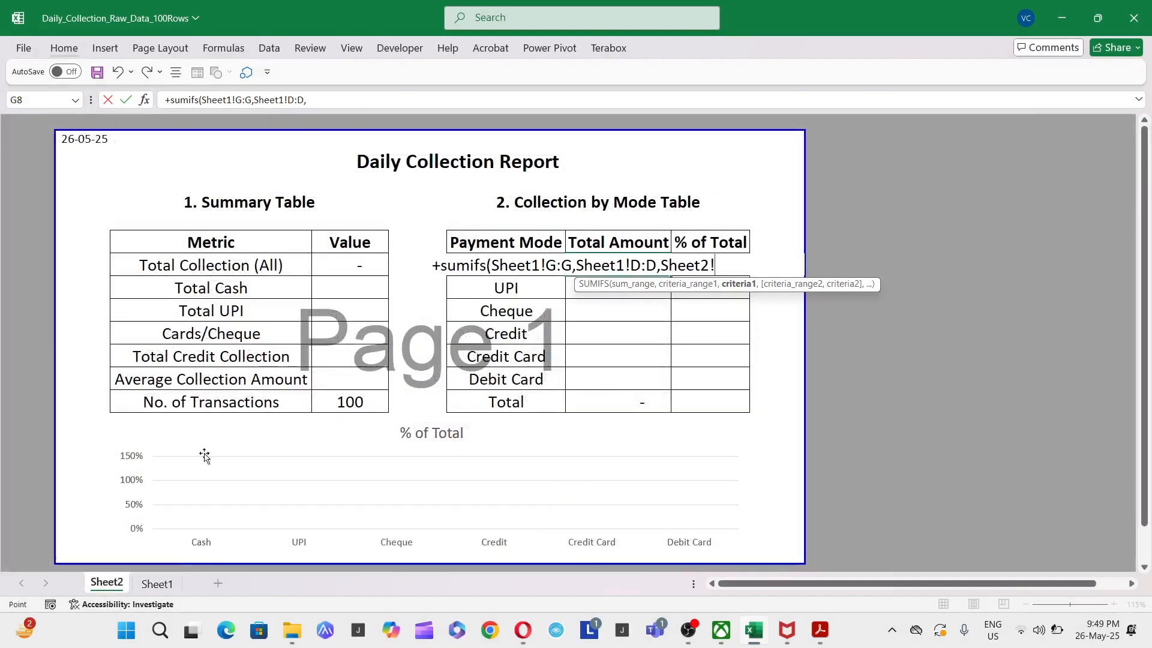
left_click(406, 267)
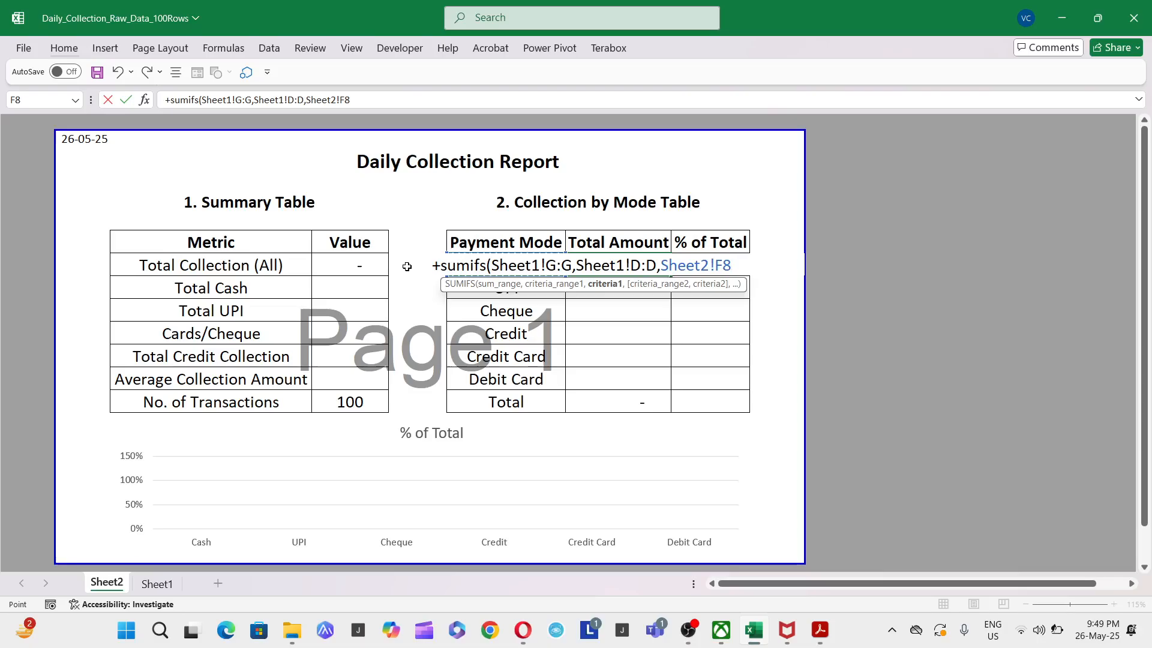
type(",")
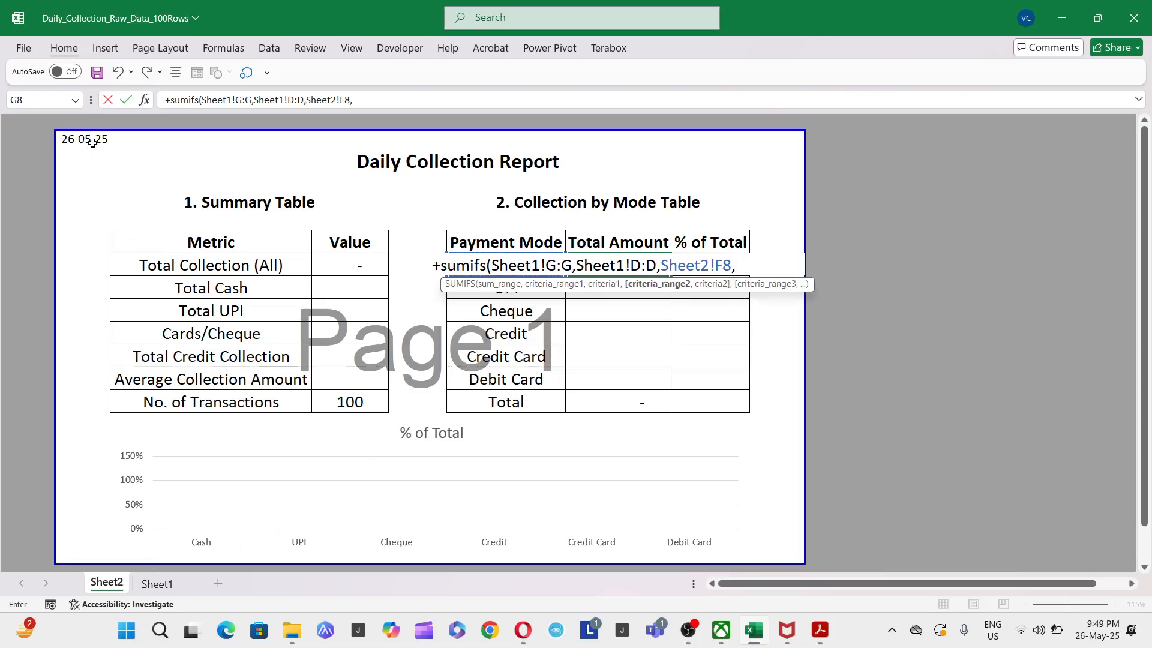
- Add the date condition matching Sheet1's column A:A against the absolute cell Sheet2!$B$2, and complete the SUMIFS formula
left_click(155, 584)
left_click(61, 122)
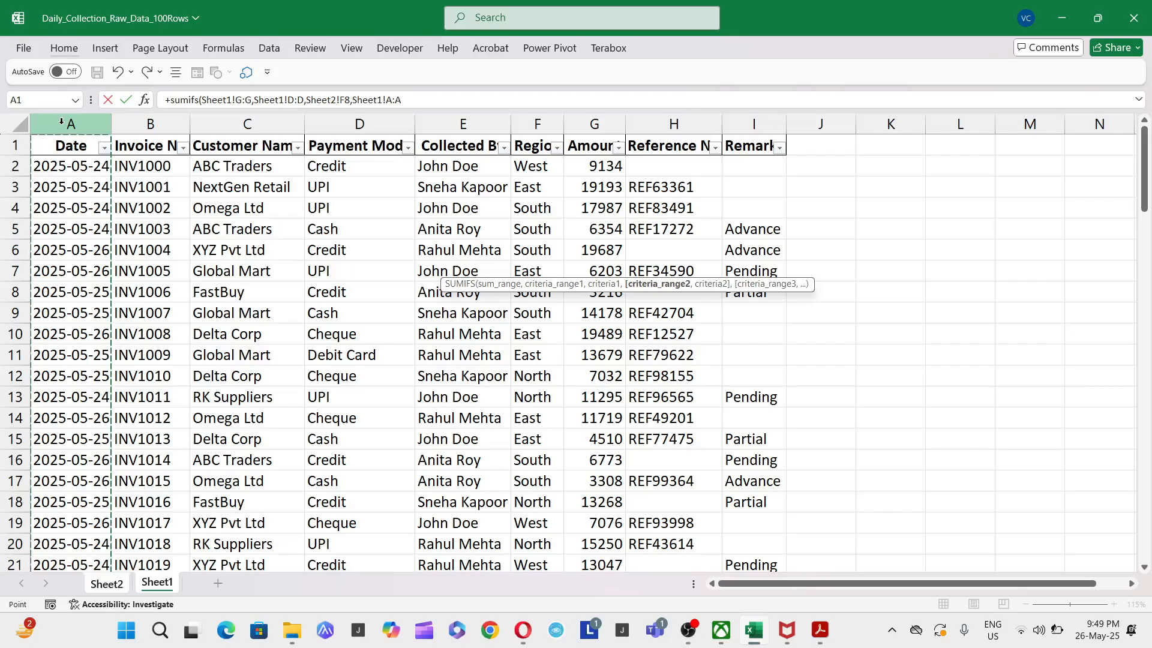
type(",")
left_click(106, 583)
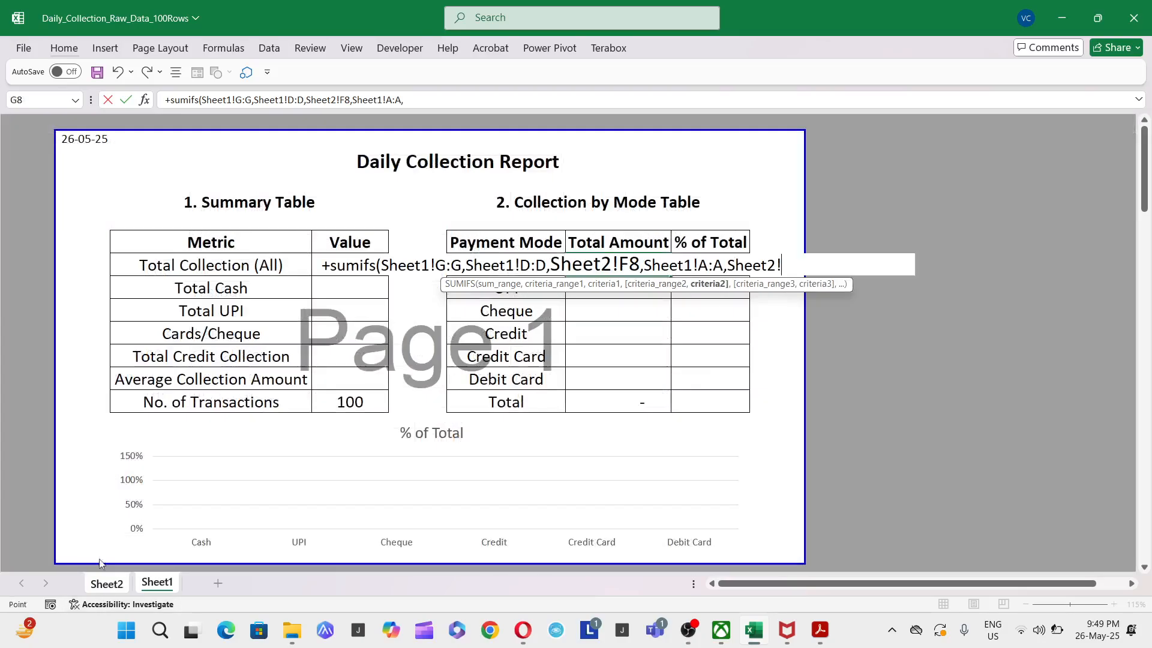
left_click(87, 143)
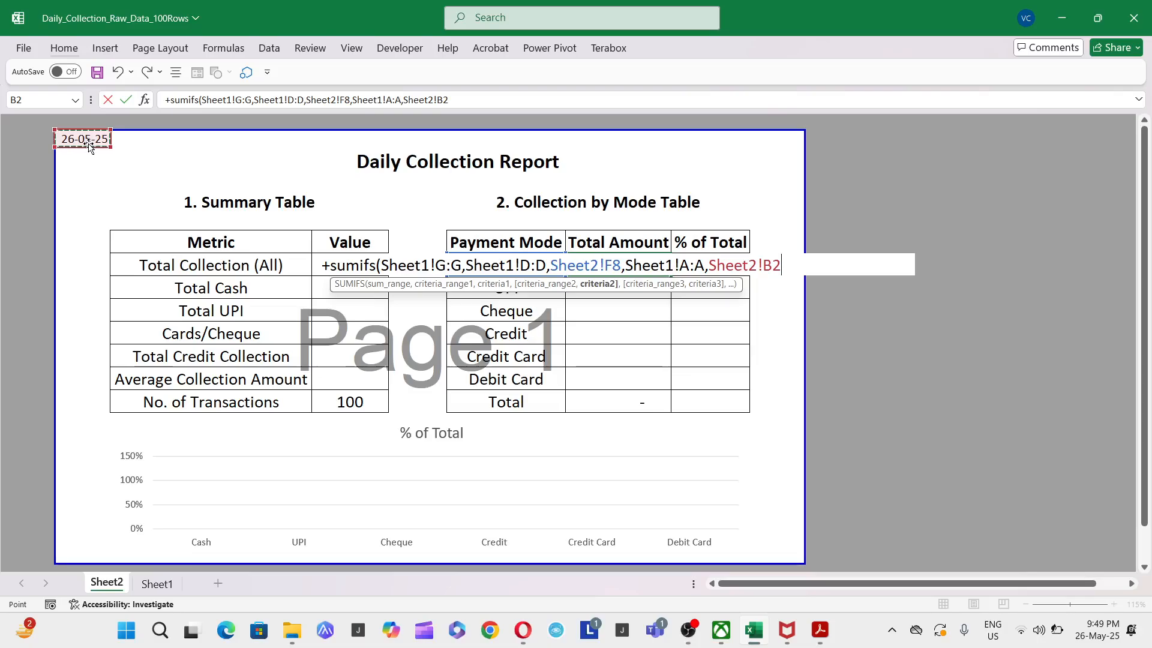
key("F4")
type(")")
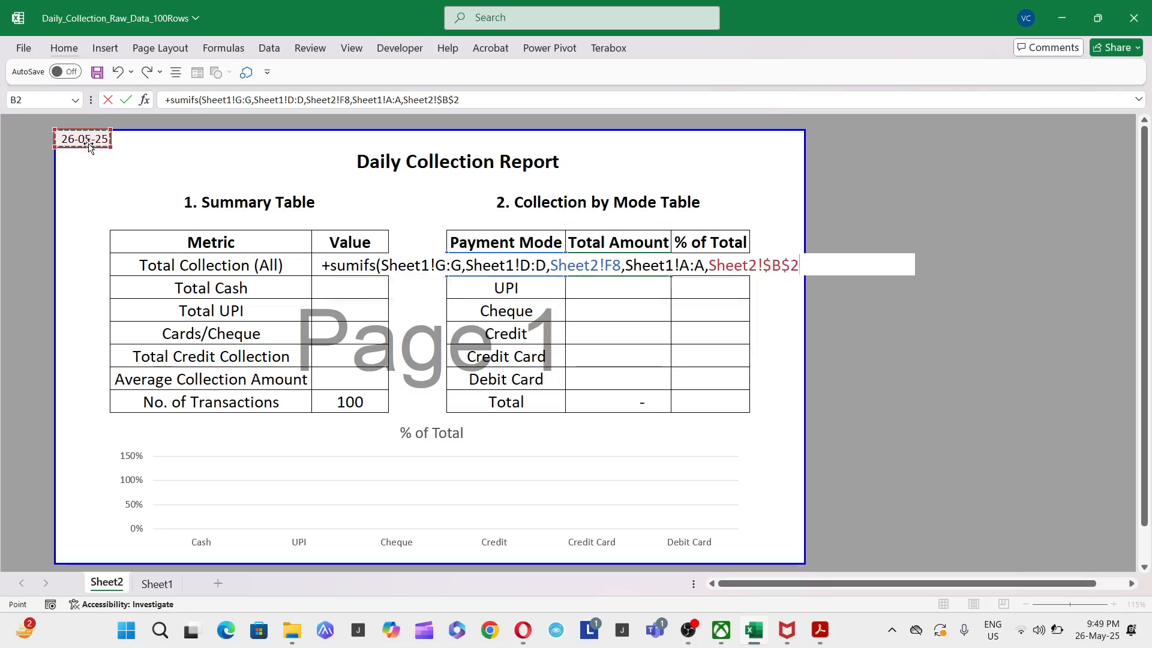
key("Return")
- Copy the Cash row's Total Amount formula to the UPI, Cheque, Credit, Credit Card and Debit Card rows
key("Up")
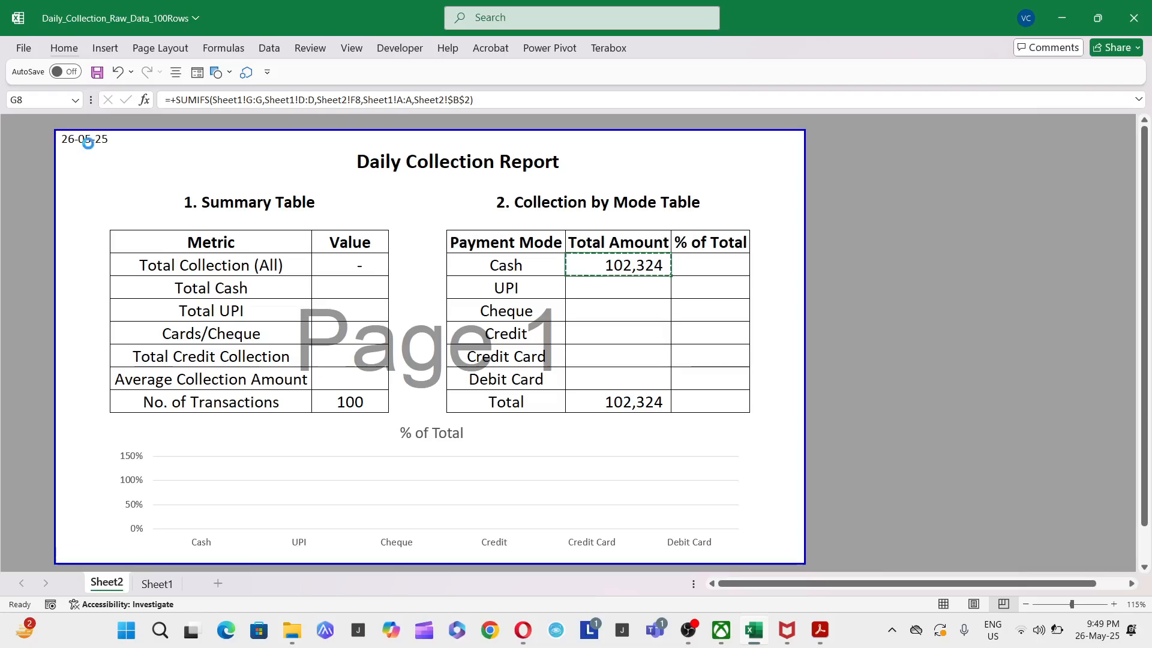
key("ctrl+c")
key("Down")
key("shift+Down")
key("shift+Down")
key("shift+Down")
key("shift+Down")
key("shift+Down")
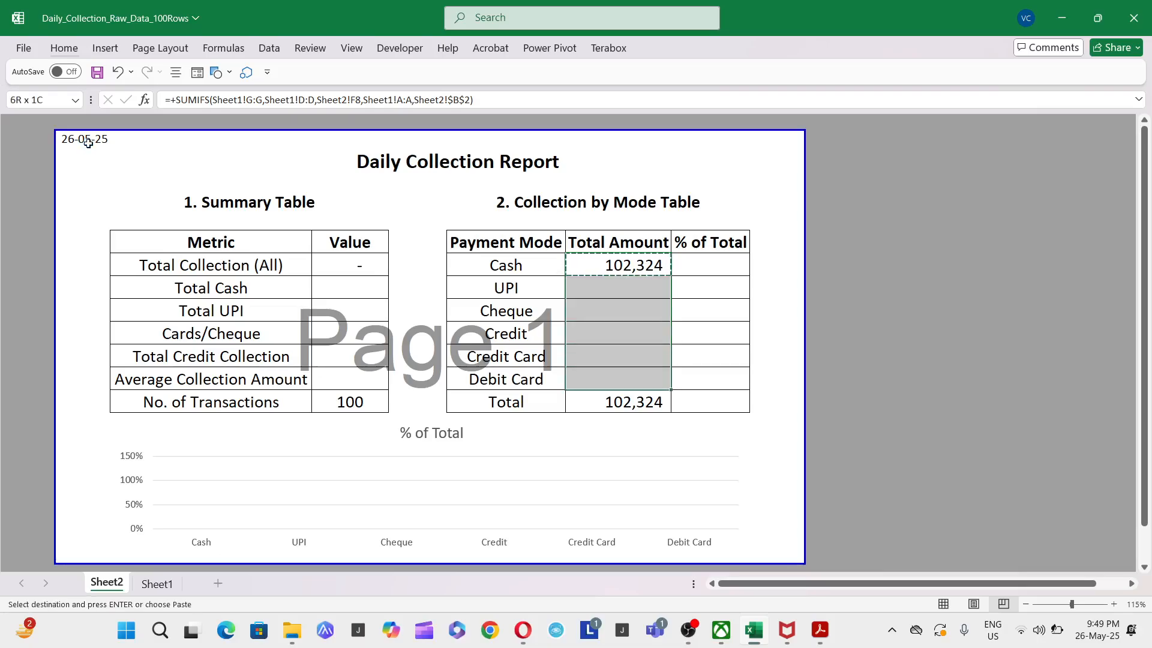
key("Return")
- Check the sum formula in the Total row of the Total Amount column
key("ctrl+Up")
key("Down")
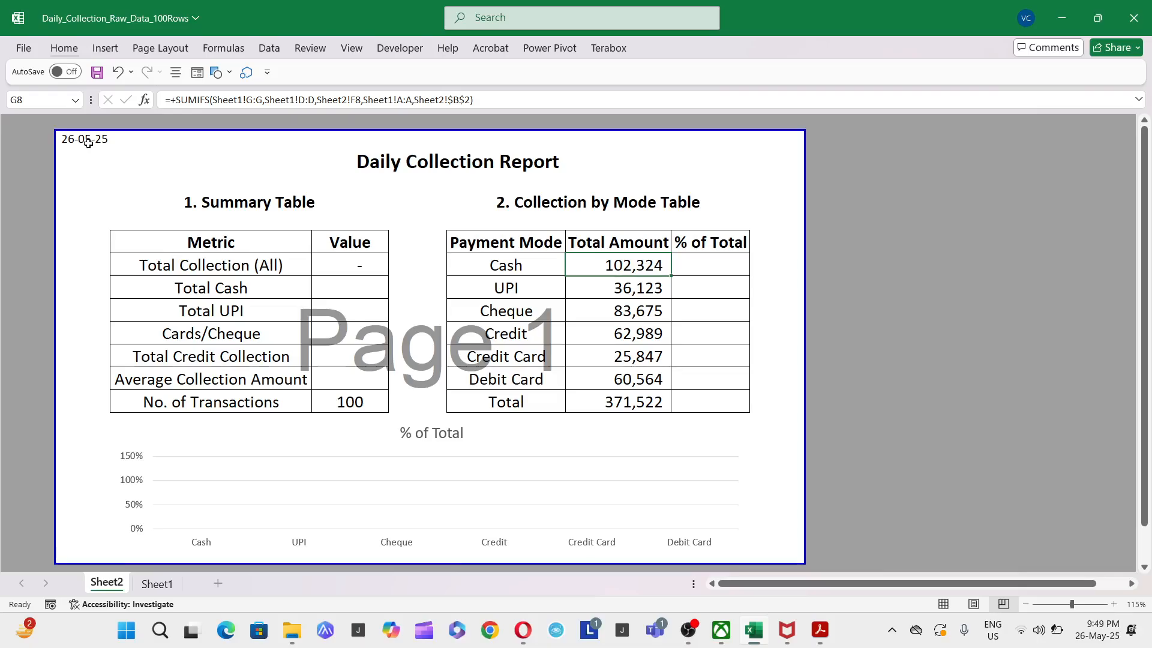
key("ctrl+Down")
key("F2")
key("Escape")
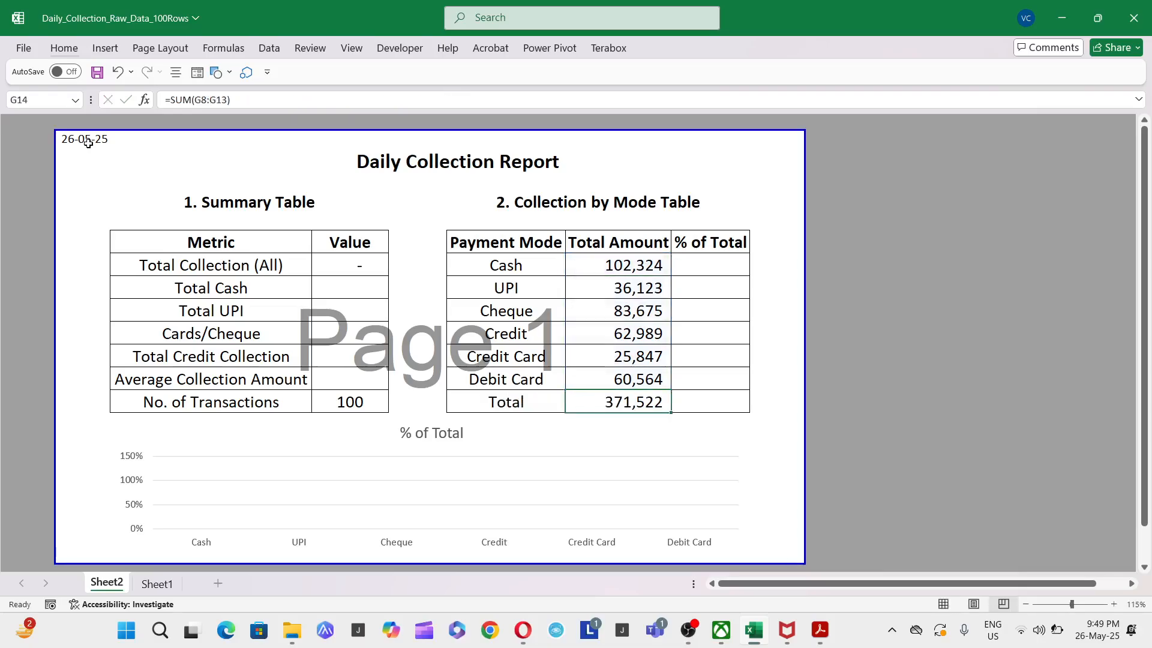
key("ctrl+Up")
key("Left")
key("Up")
key("Up")
key("Right")
key("Down")
key("Down")
key("Down")
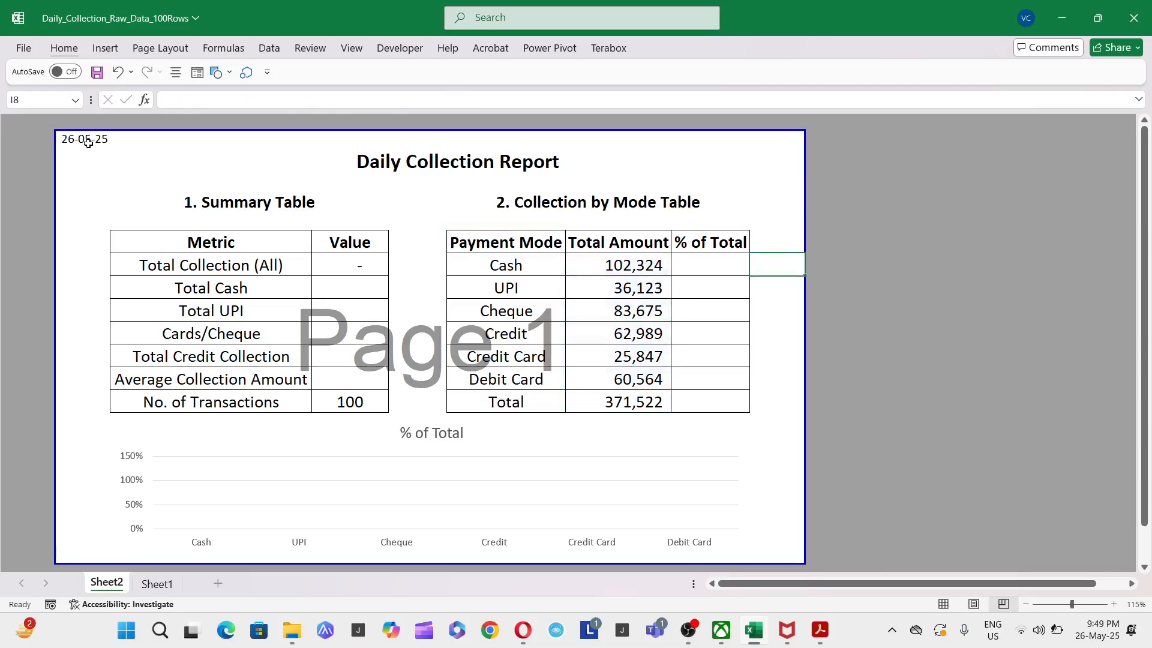
key("Left")
key("Left")
key("ctrl+Down")
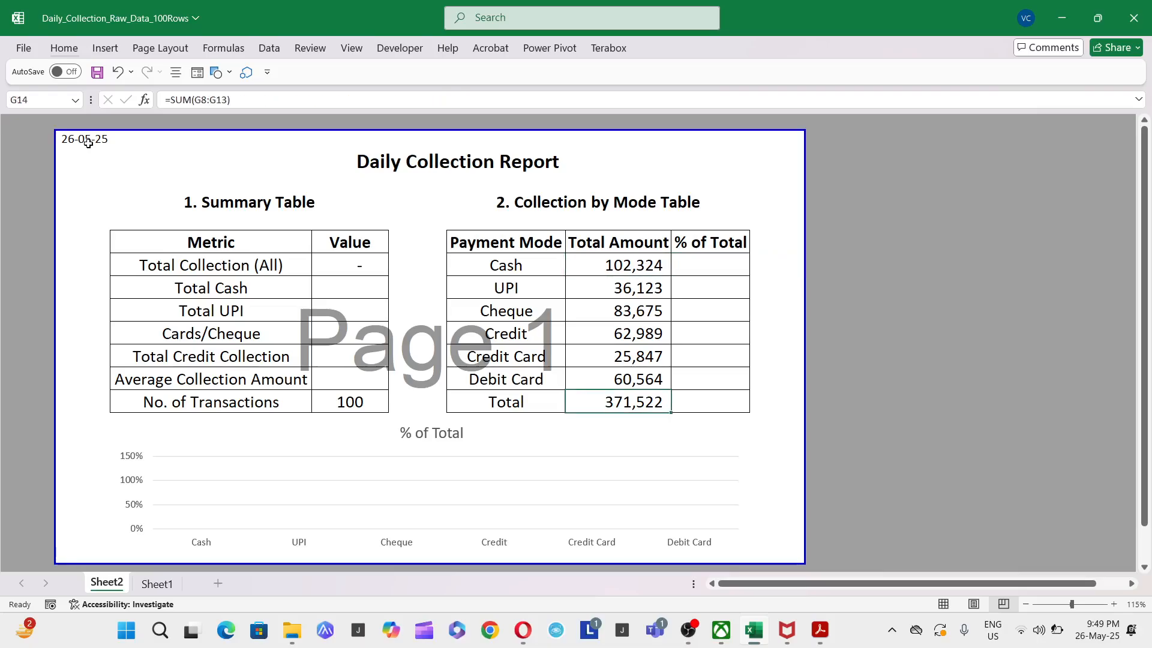
- Enter the Cash row's % of Total as its Total Amount divided by the column total, +G8/G14
key("Right")
key("Up")
key("Up")
key("Up")
key("Up")
key("Up")
key("Up")
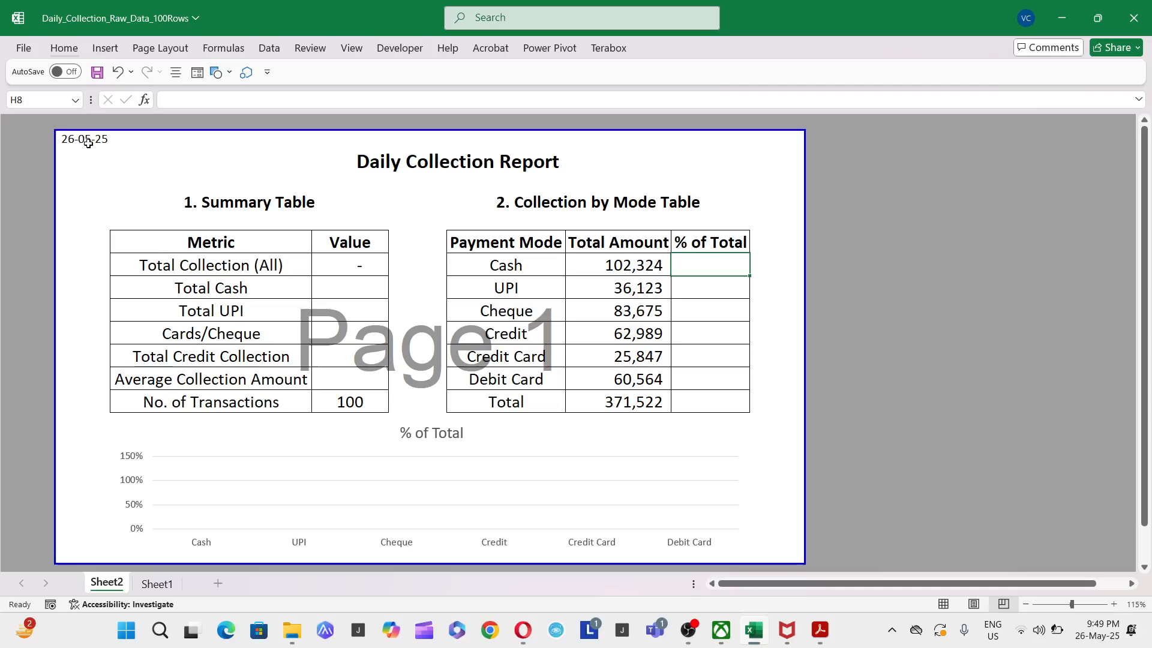
type("+")
key("Left")
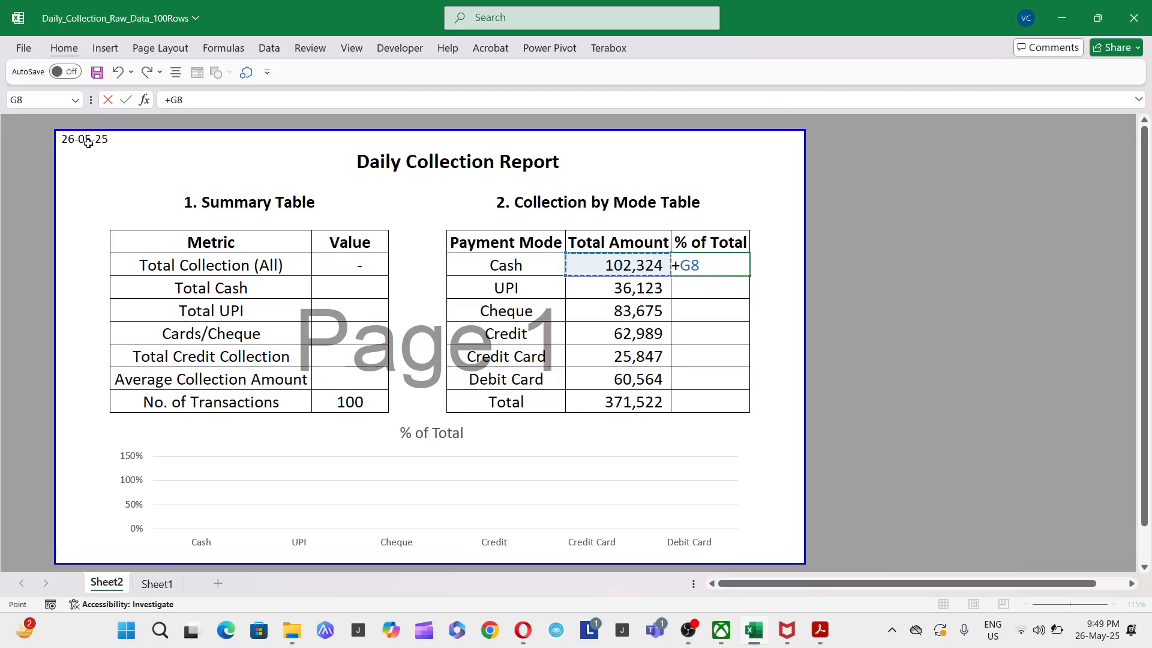
type("/")
key("Left")
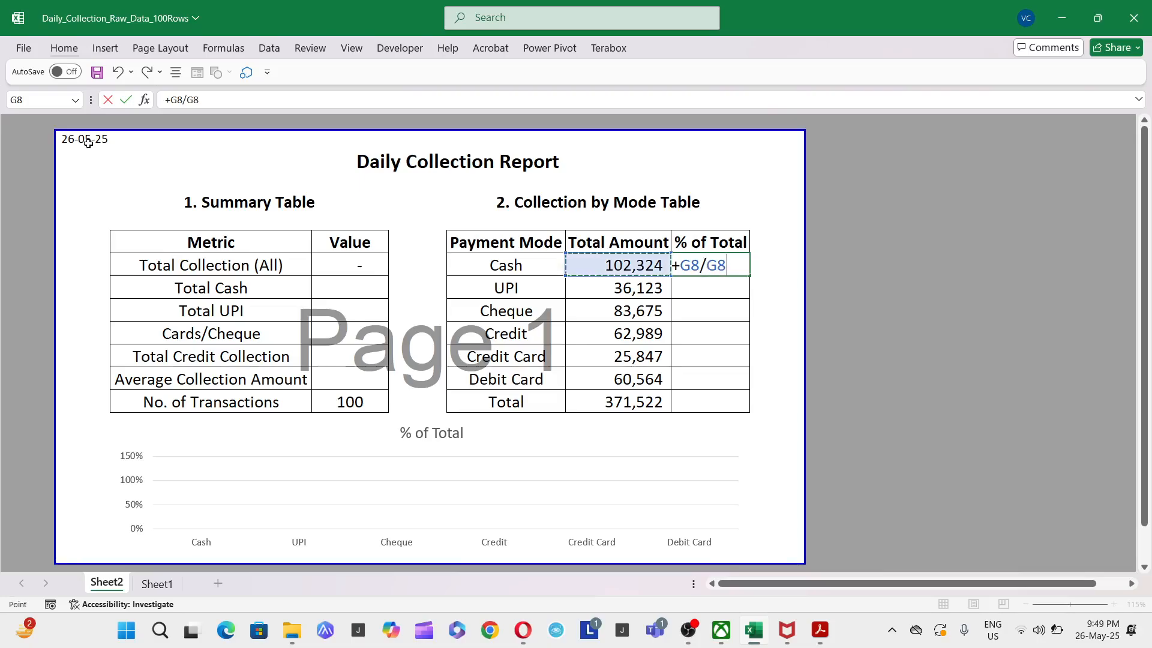
key("ctrl+Down")
key("ctrl+Return")
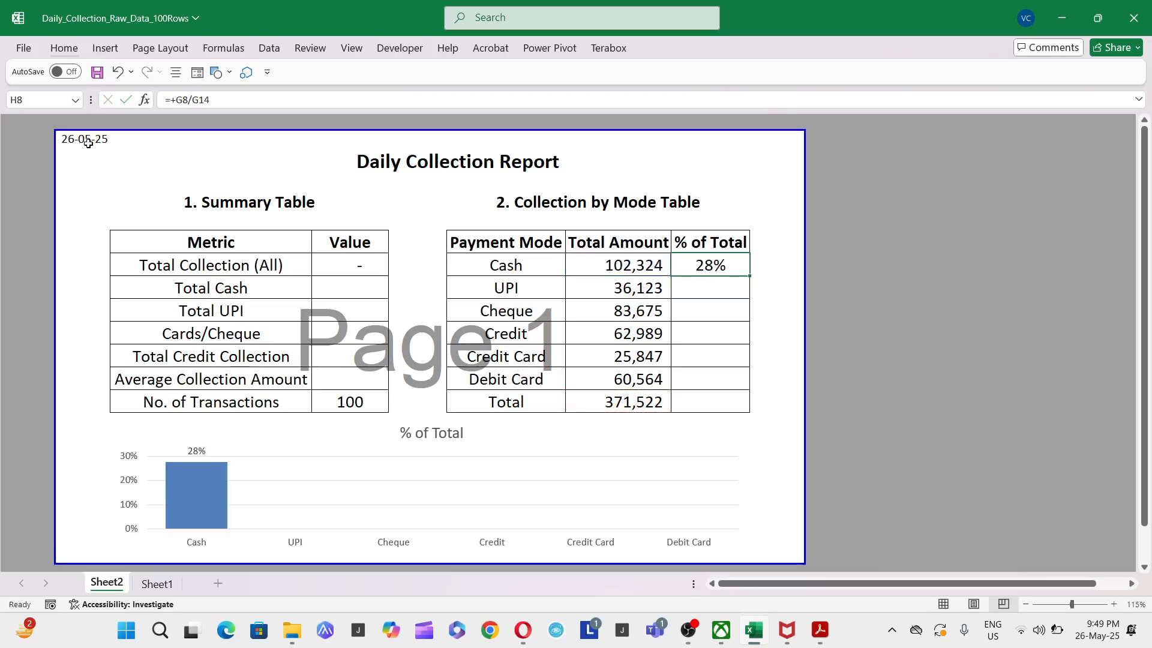
- Try to copy the Cash row's % of Total formula to the UPI through Debit Card rows with a relative total reference
key("F2")
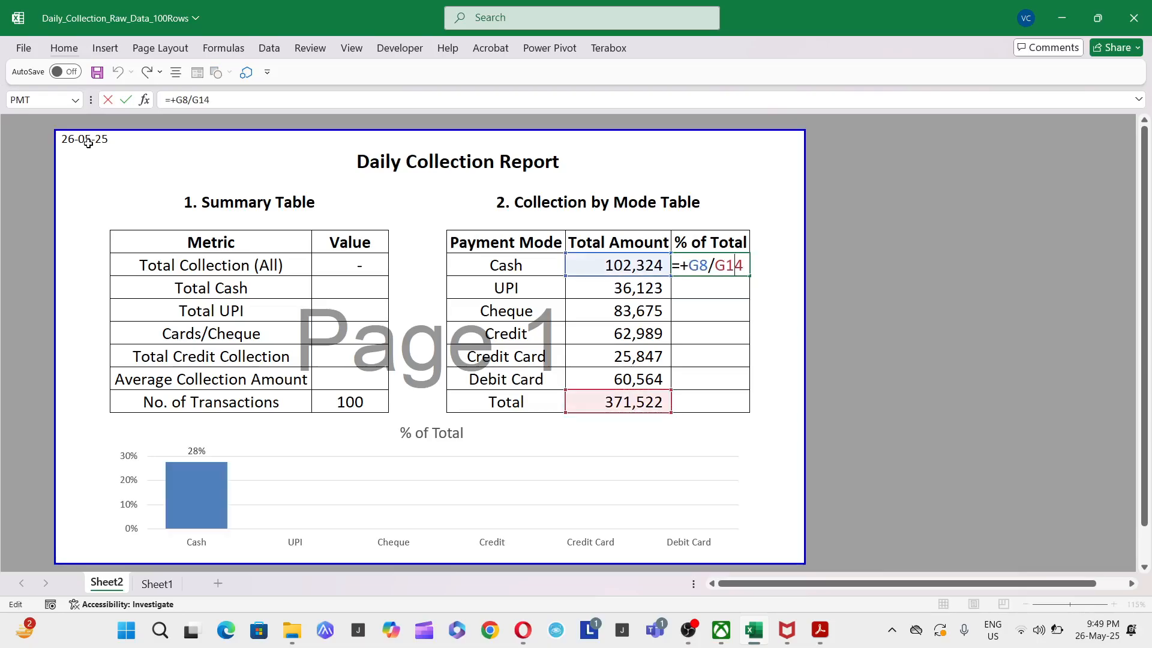
key("ctrl+Return")
key("ctrl+c")
key("Left")
key("ctrl+Down")
key("Right")
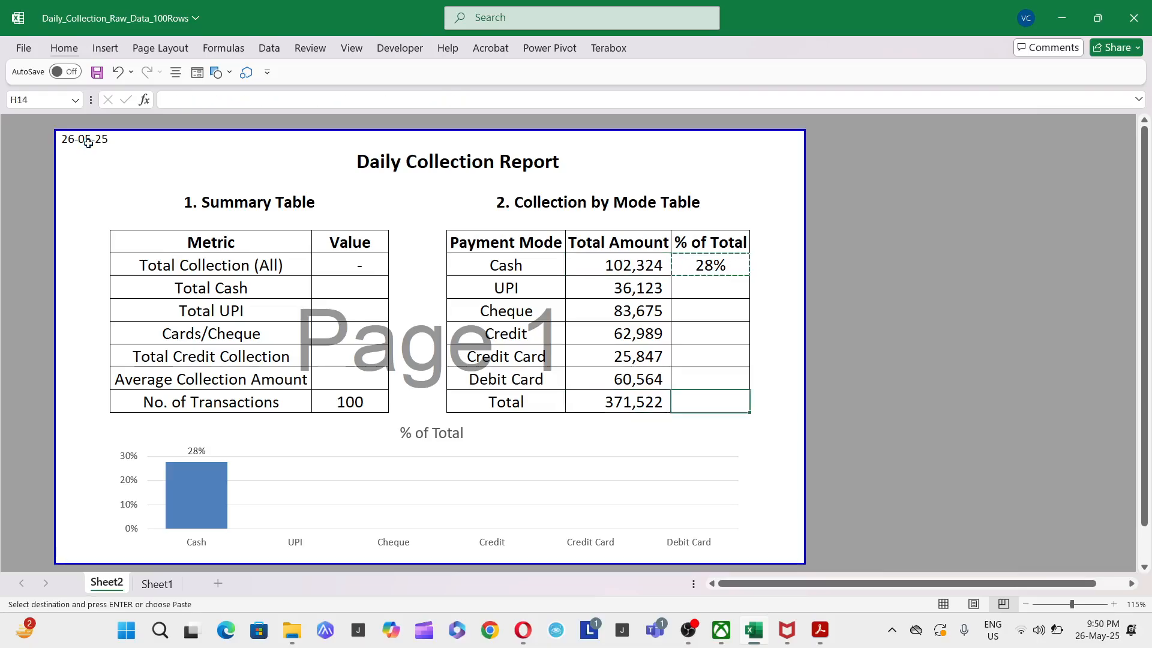
key("Up")
key("ctrl+shift+Up")
key("Return")
key("Up")
key("Down")
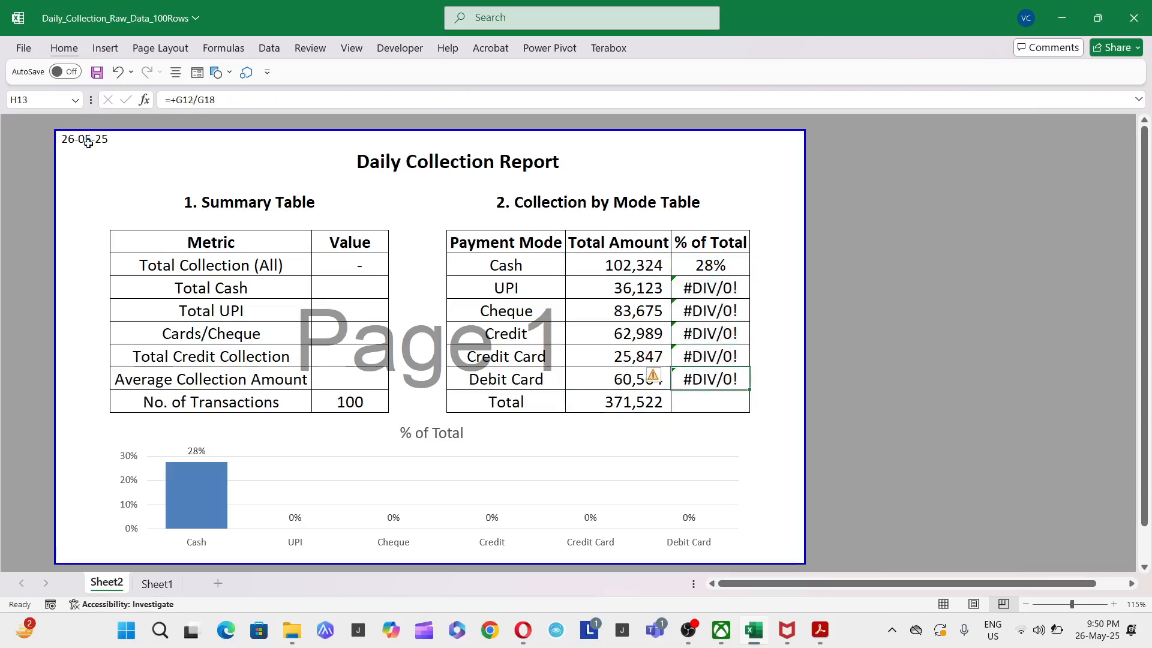
- Make the G14 total reference absolute in the Cash row's % of Total formula
key("Up")
key("Up")
key("Up")
key("Up")
key("Up")
key("F2")
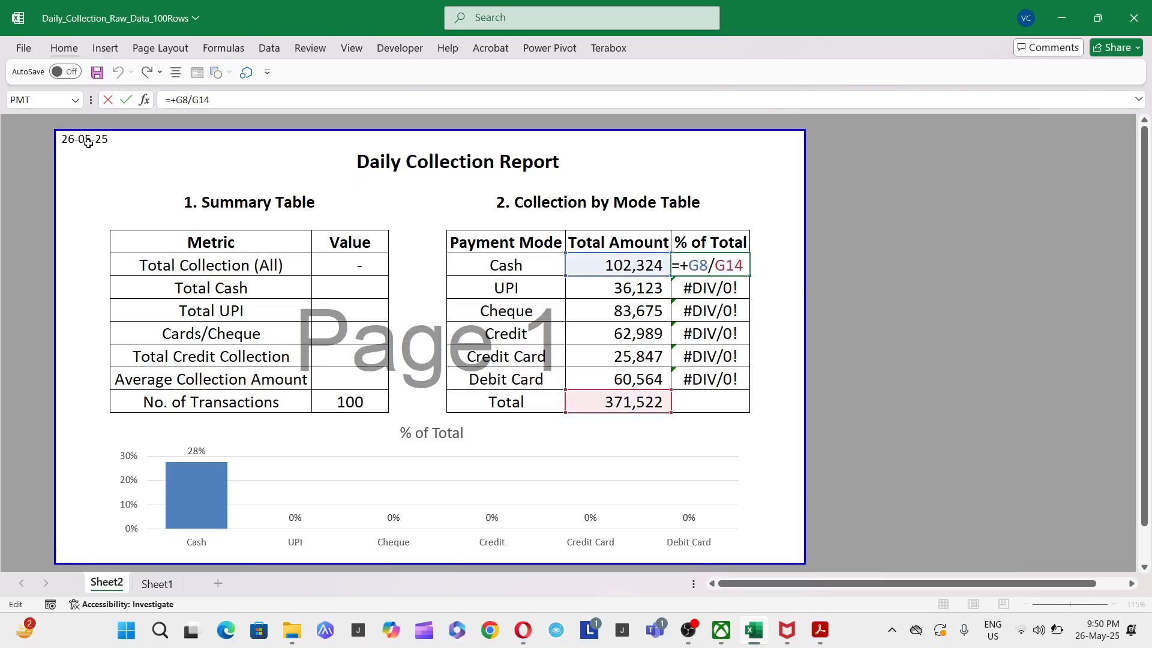
key("ctrl+Return")
- Copy the corrected % of Total formula over the UPI through Debit Card rows
key("ctrl+c")
key("Down")
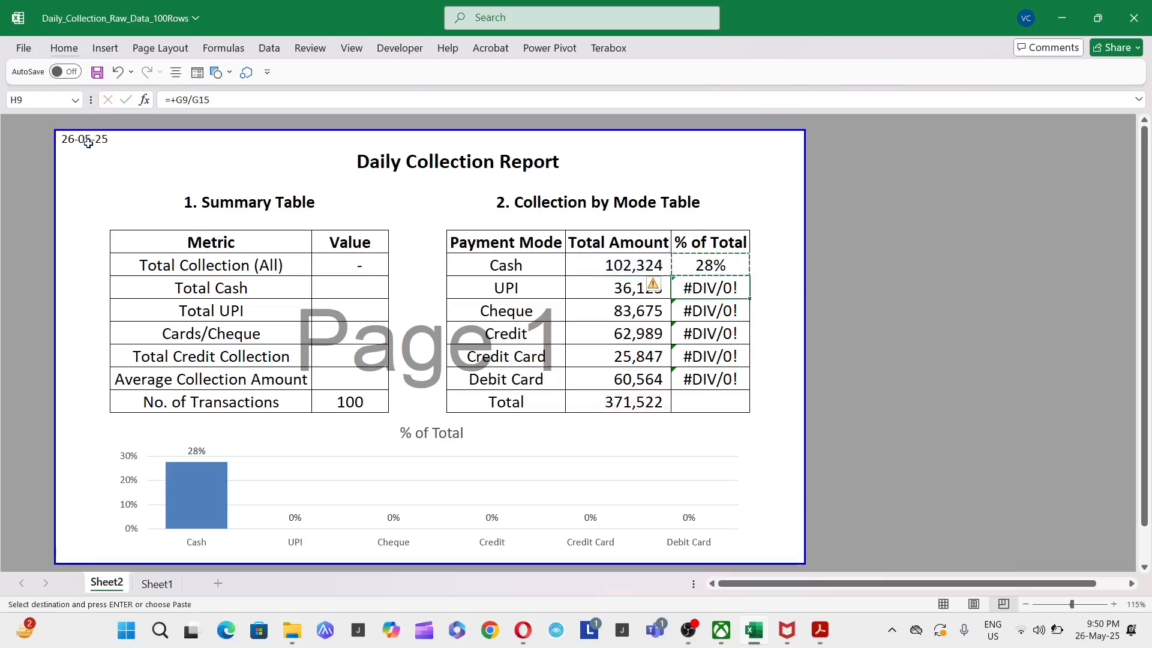
key("ctrl+shift+Down")
key("ctrl+v")
key("ctrl+Down")
key("Down")
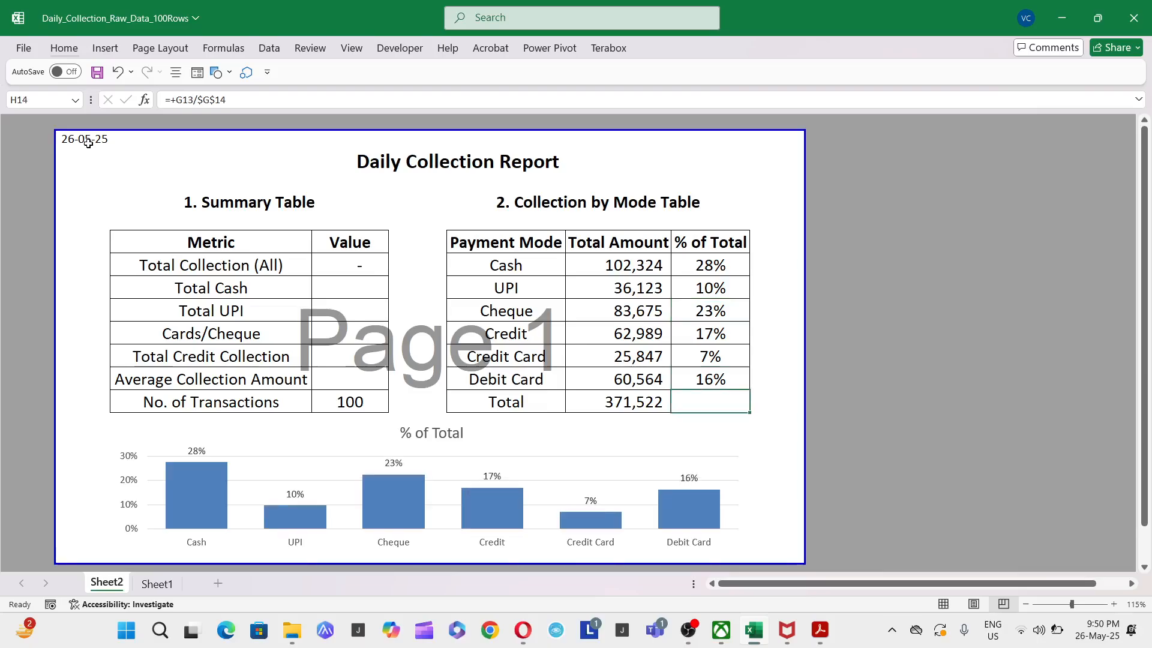
- Inspect the source ranges of the % of Total column chart's data series
left_click(387, 511)
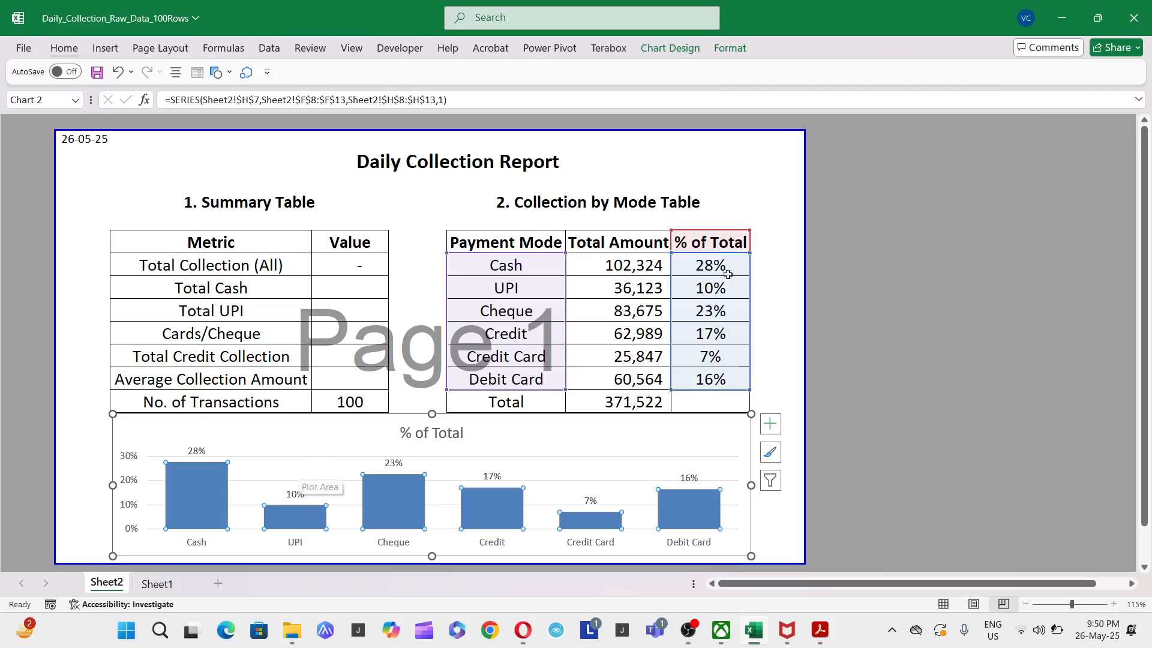
left_click(519, 443)
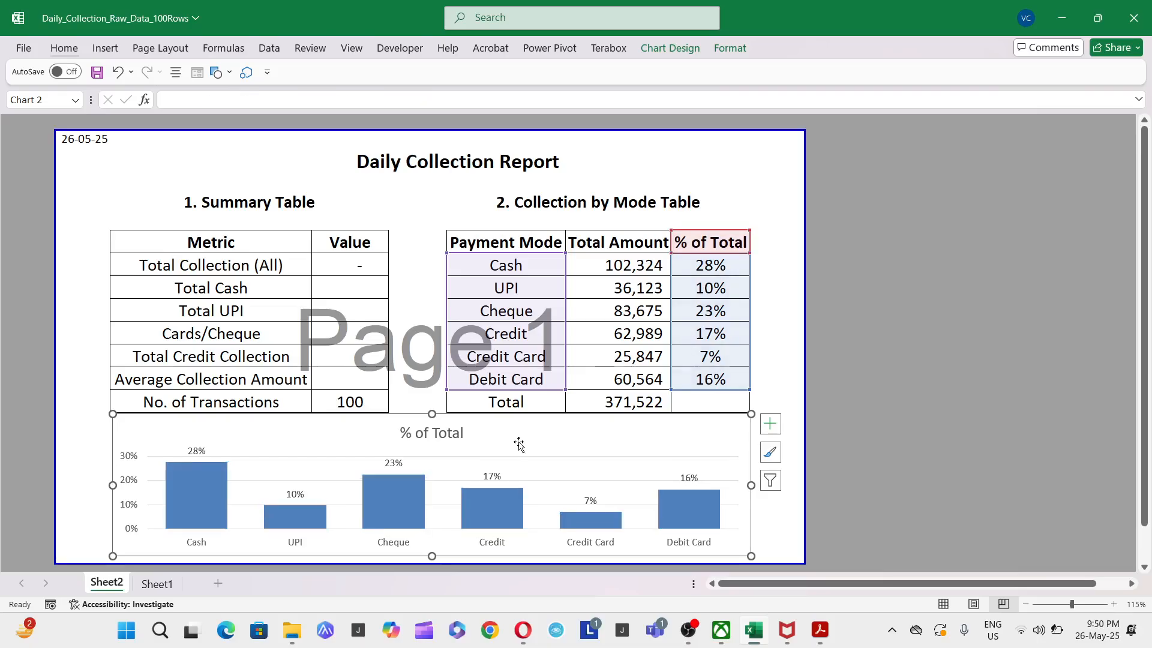
- Check the SUMIFS formulas for Cheque and UPI, the report date cell, and the Total Collection (All) sum range
key("Escape")
left_click(621, 313)
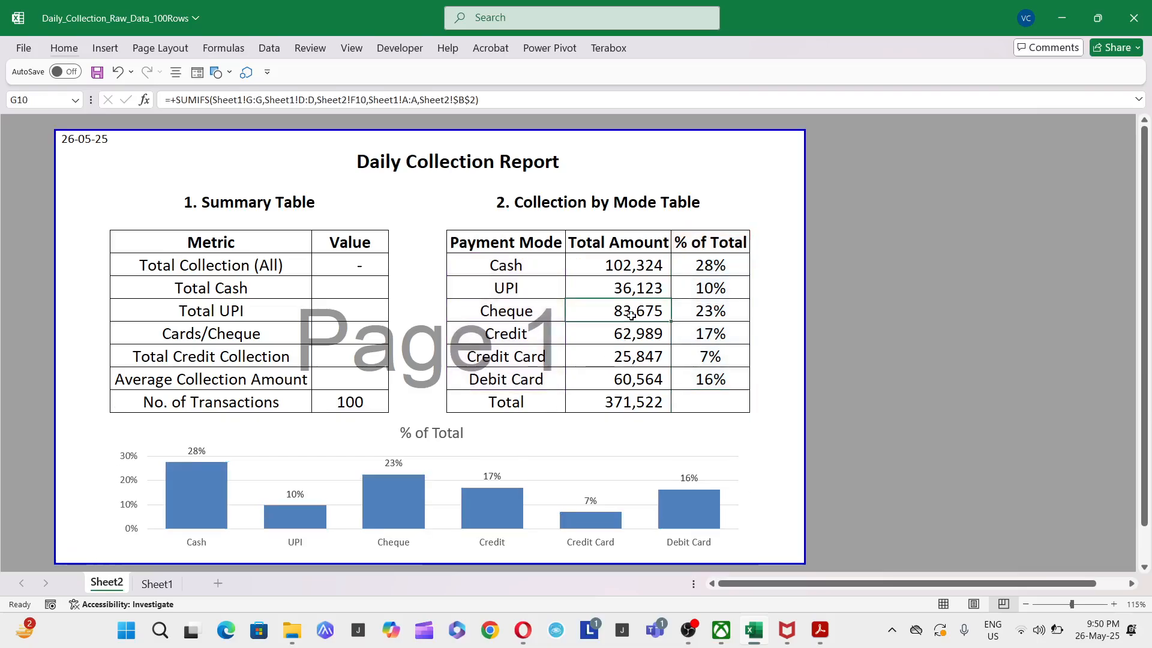
left_click(65, 140)
left_click(597, 291)
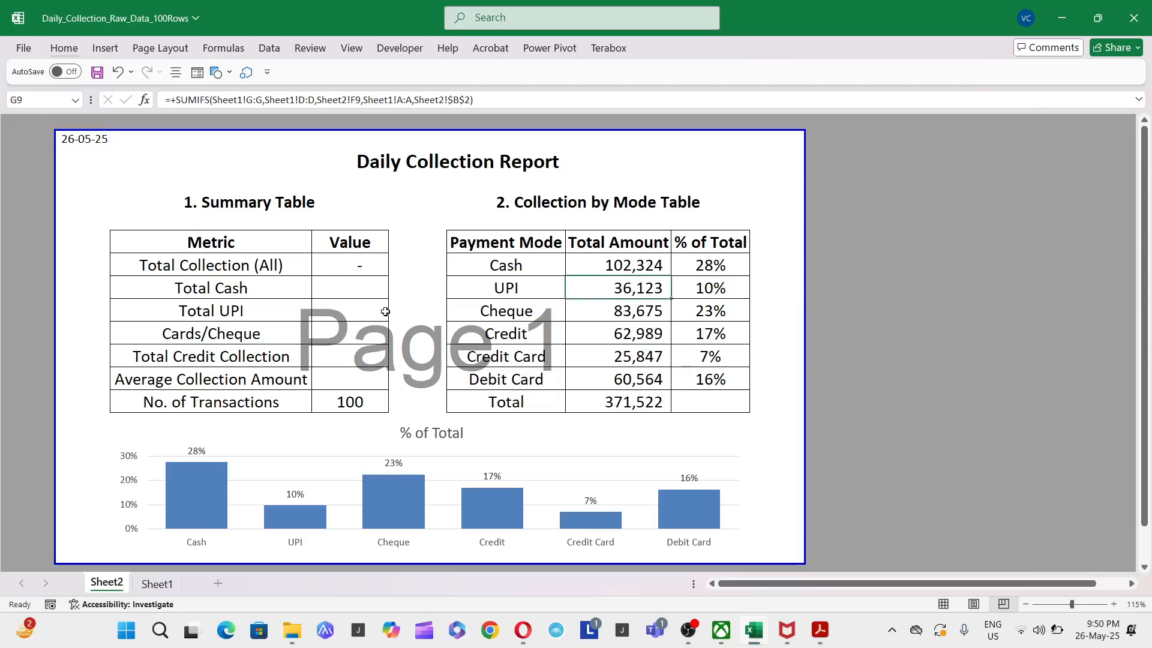
left_click(351, 270)
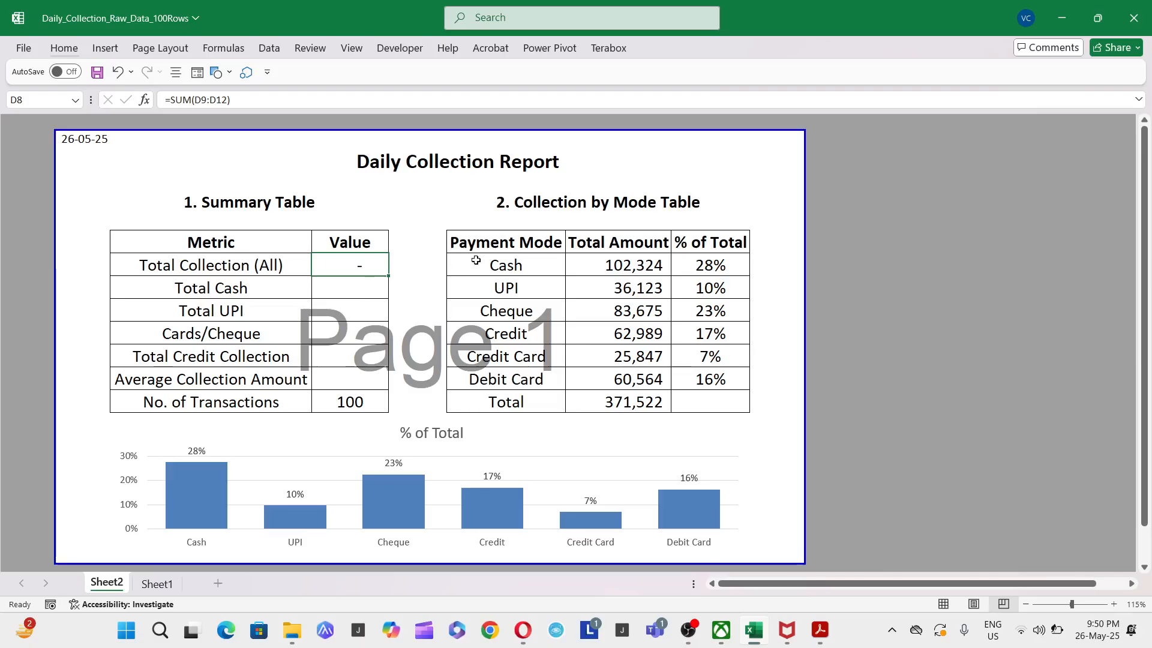
key("F2")
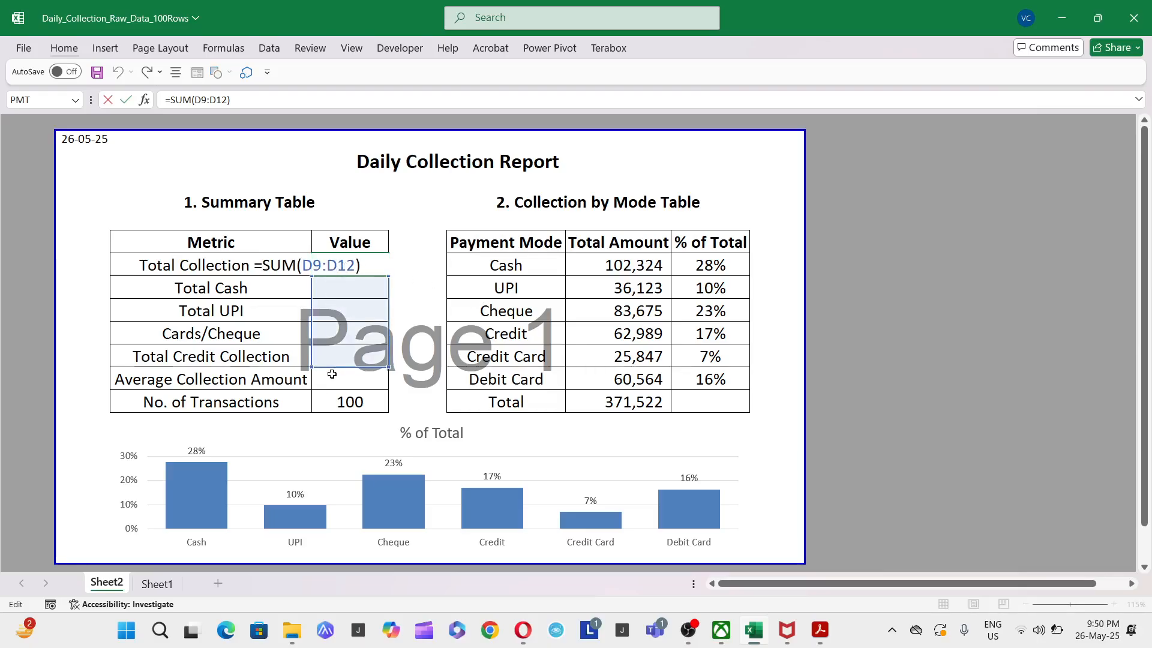
key("Escape")
- Link the Total Cash value to G8 and the Total UPI value to G9 in the summary table
left_click(329, 283)
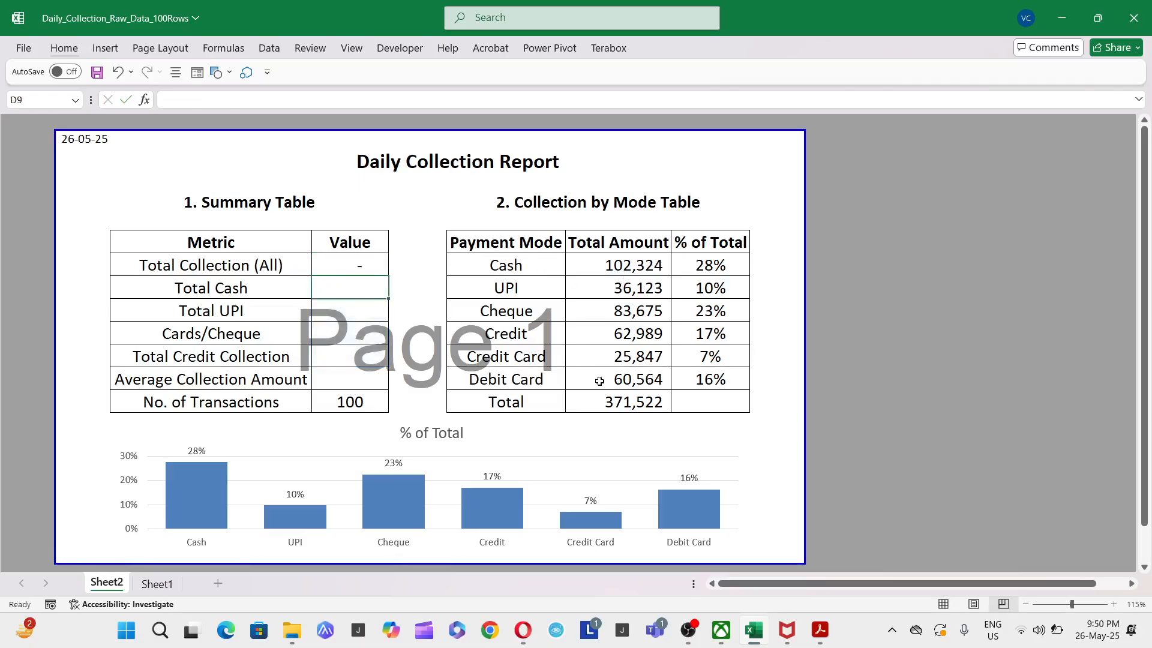
type("+")
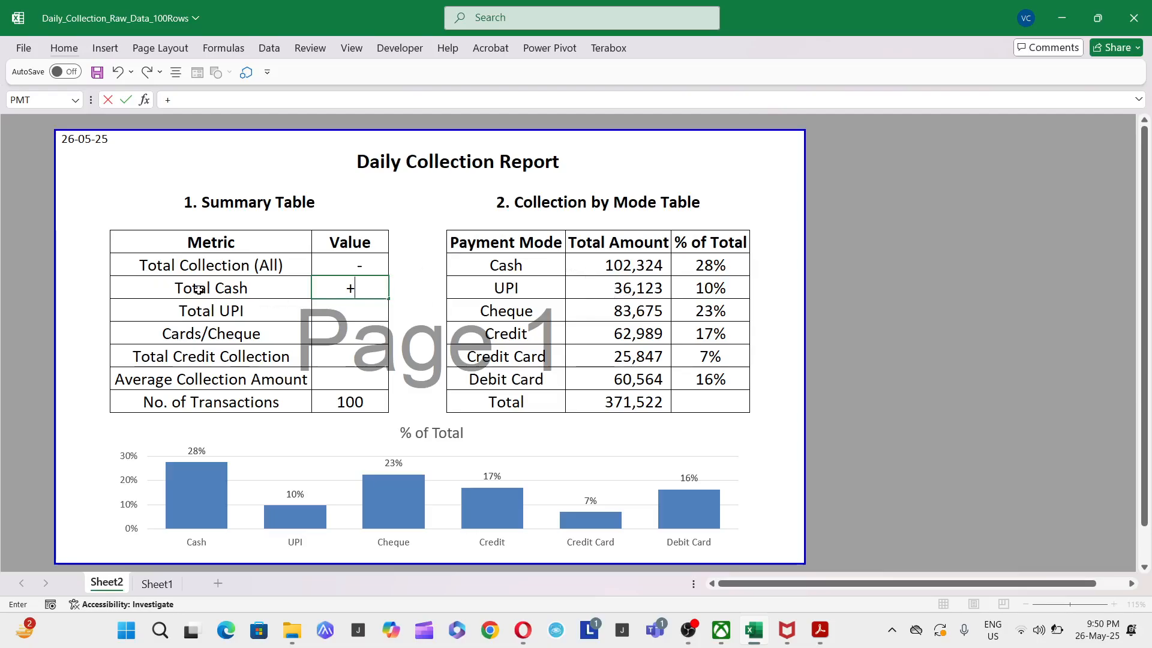
left_click(599, 258)
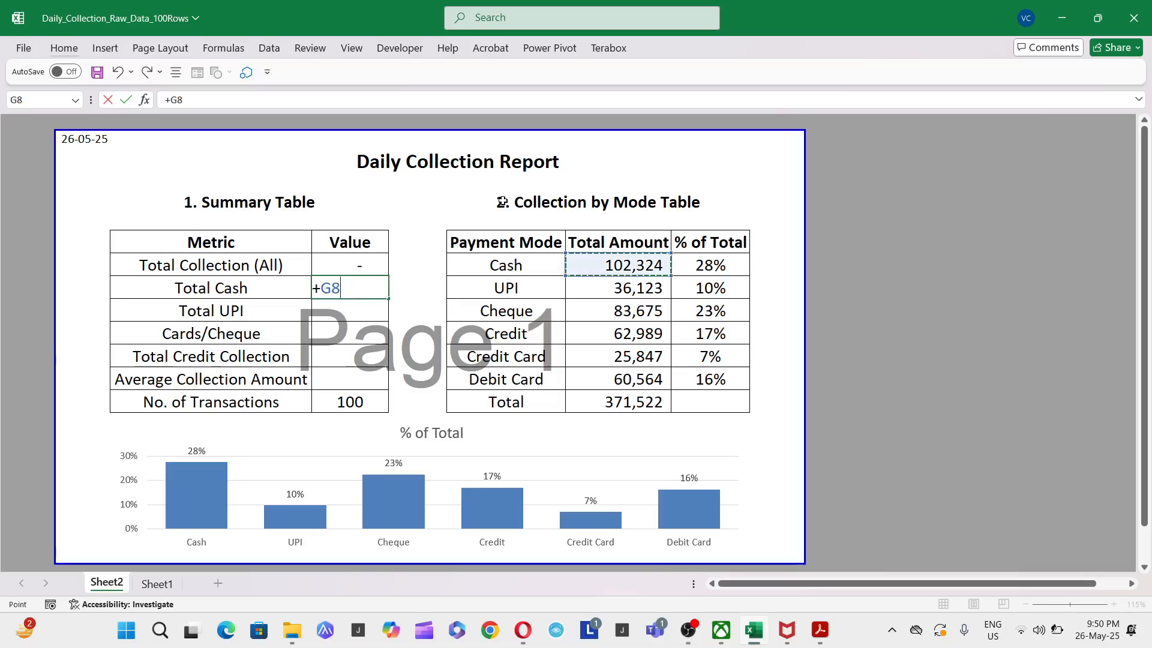
key("Return")
type("+")
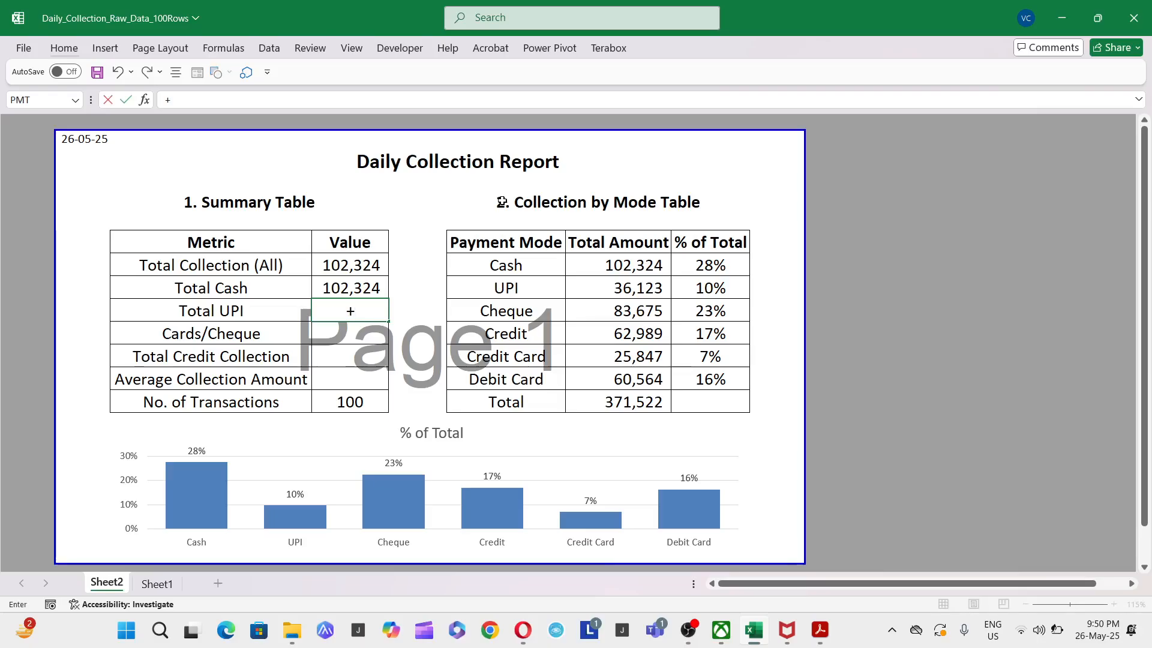
left_click(589, 289)
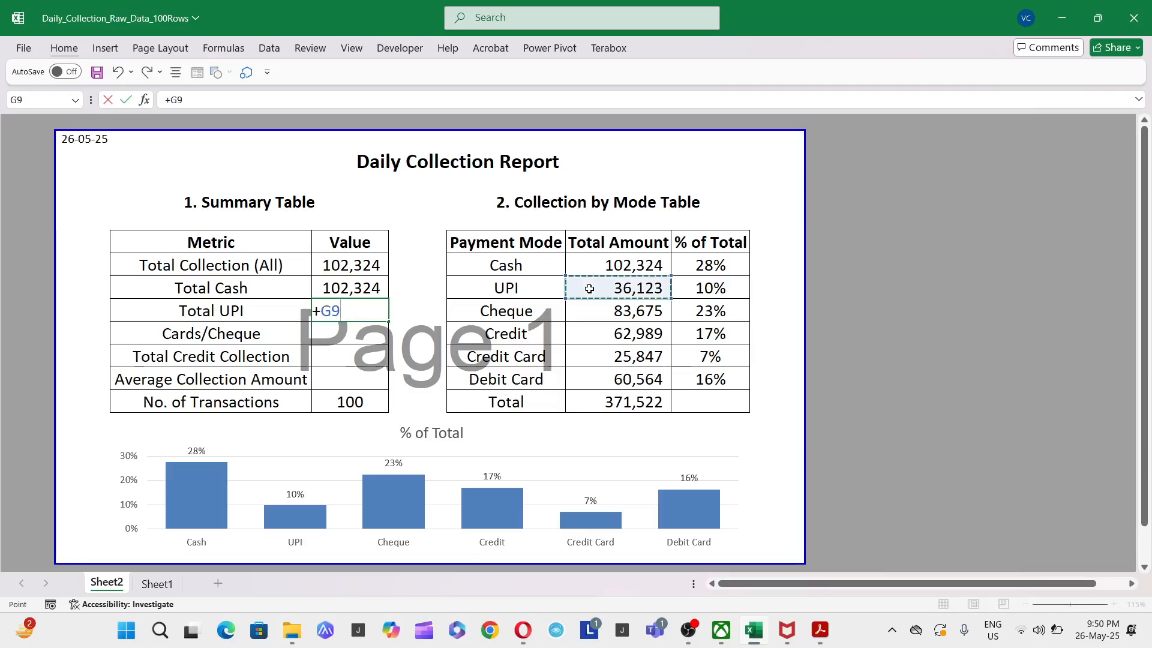
key("Return")
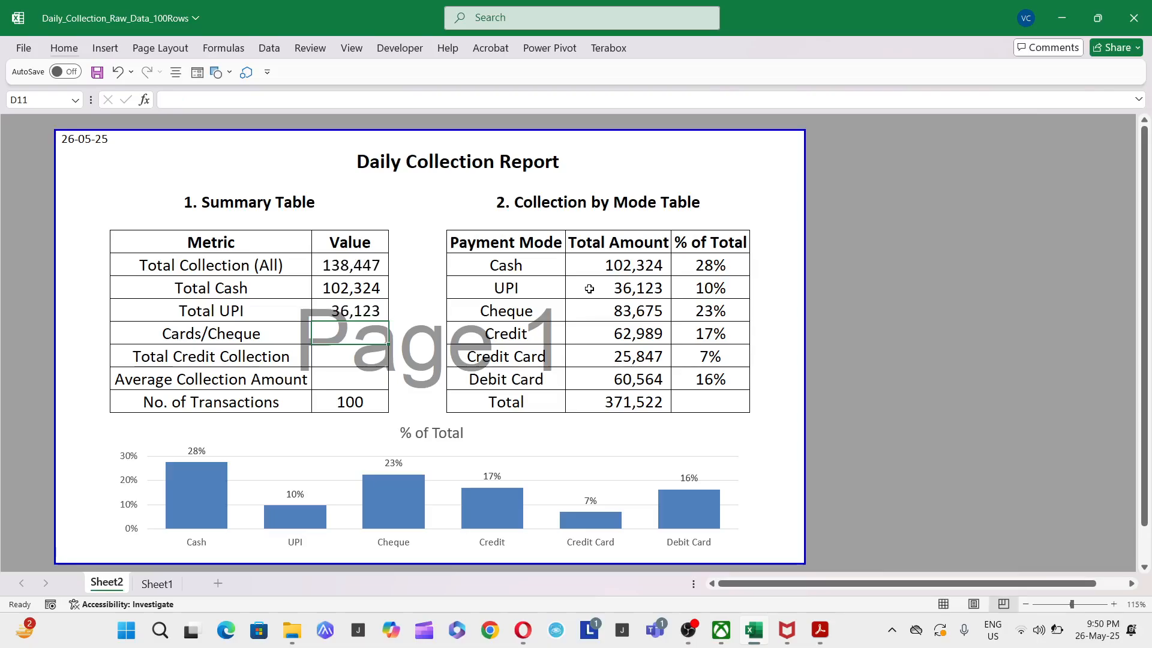
- Calculate the Cards/Cheque value as the sum of the Credit Card, Debit Card and Cheque amounts, +G12+G13+G10
type("+")
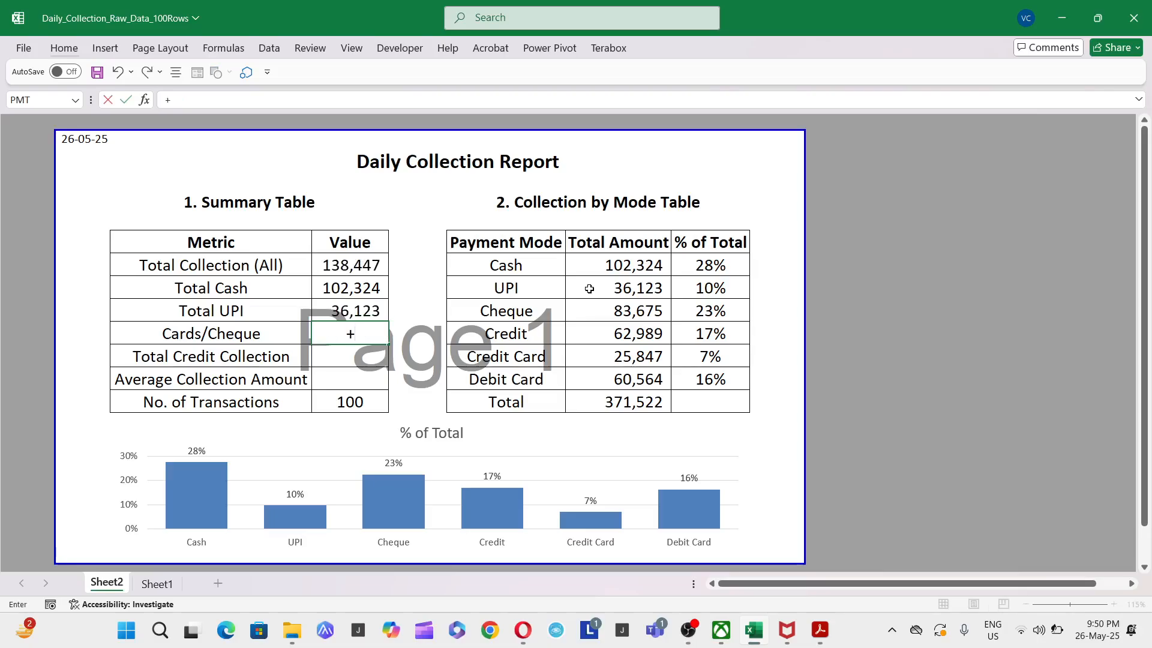
left_click(620, 360)
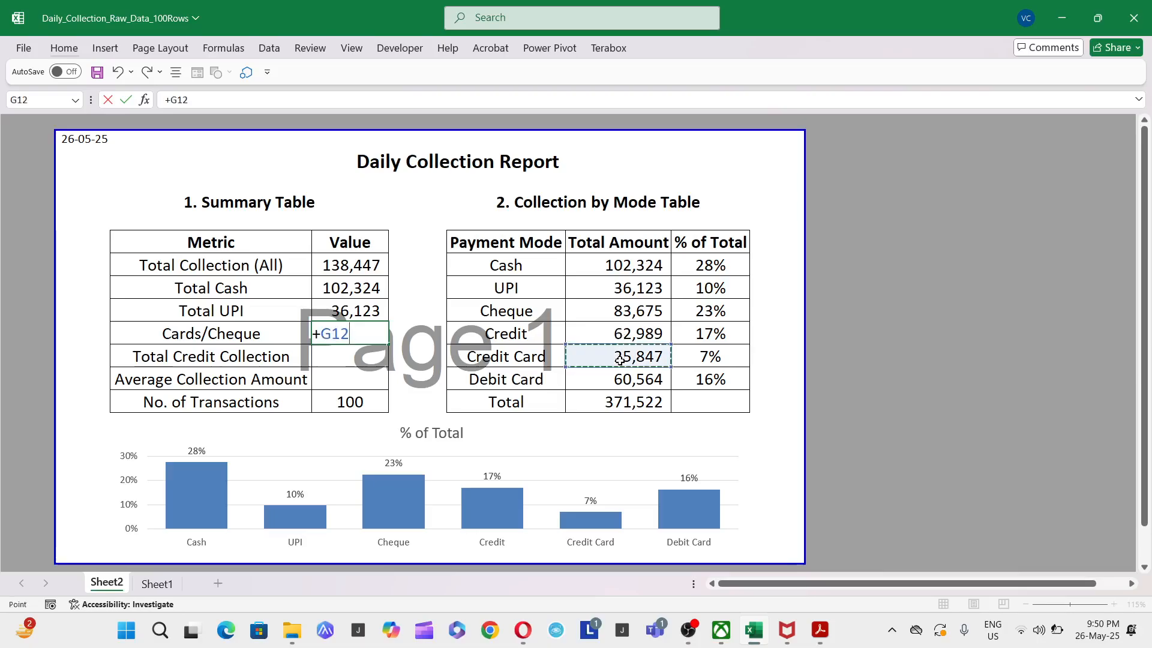
type("+")
left_click(620, 379)
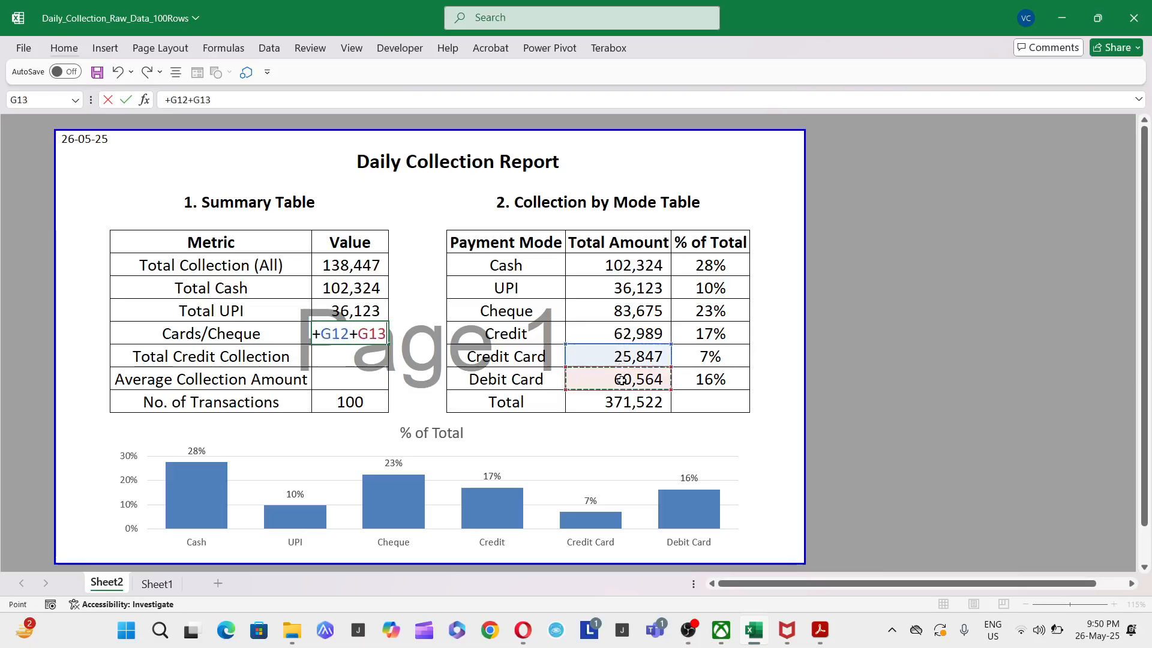
type("+")
left_click(620, 333)
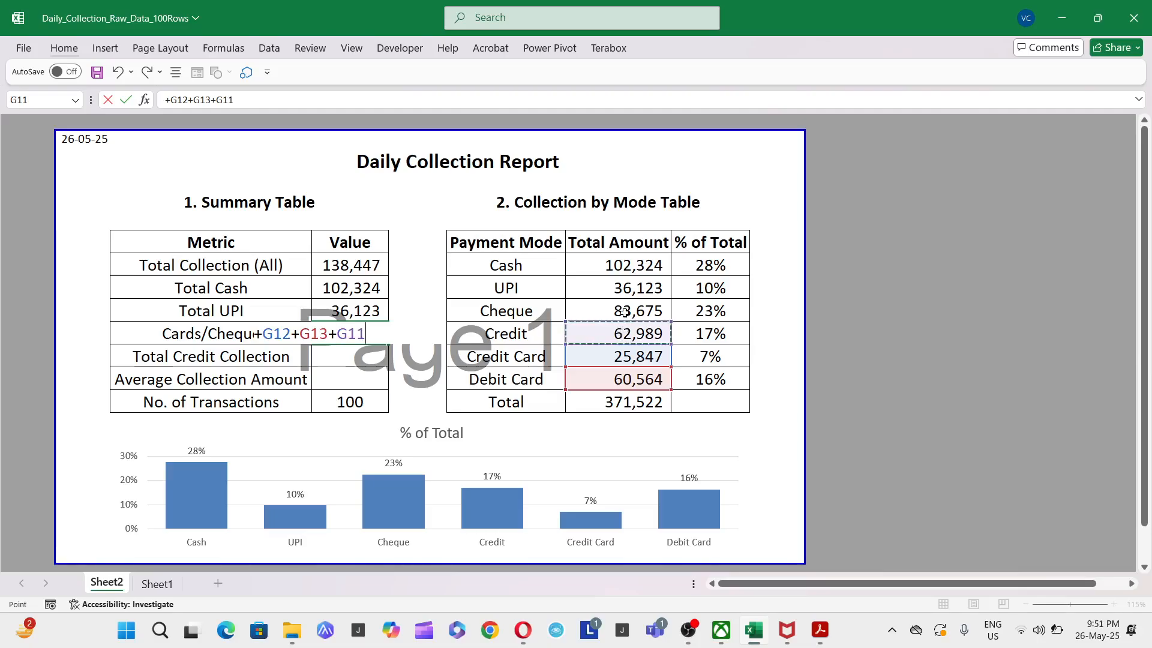
left_click(623, 311)
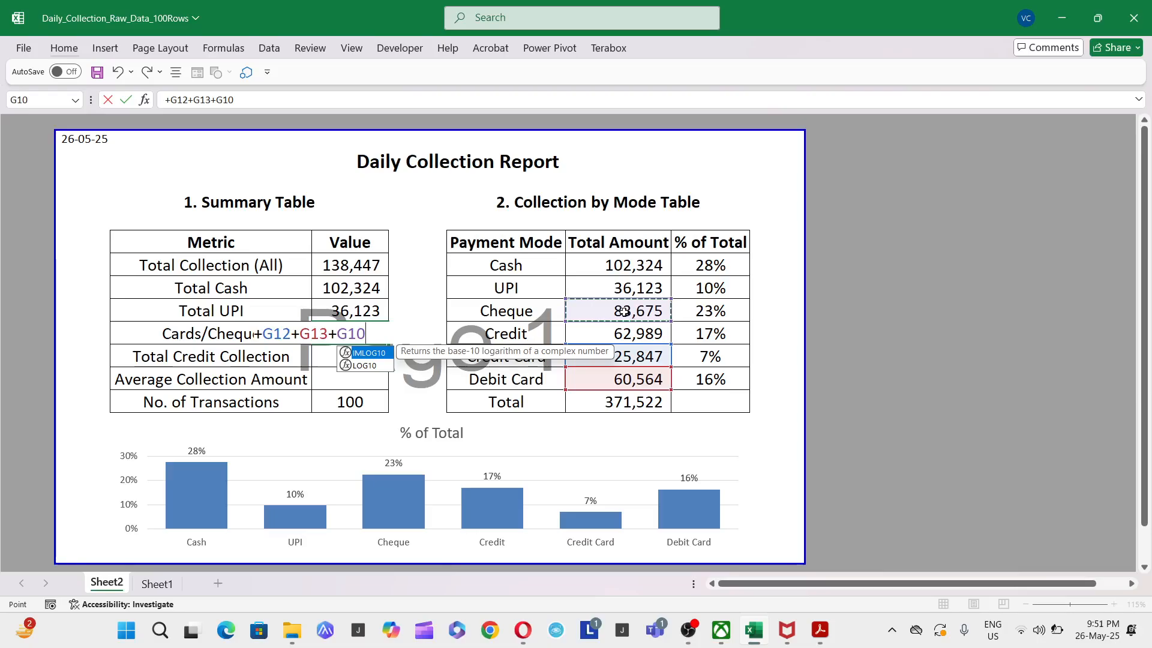
key("Return")
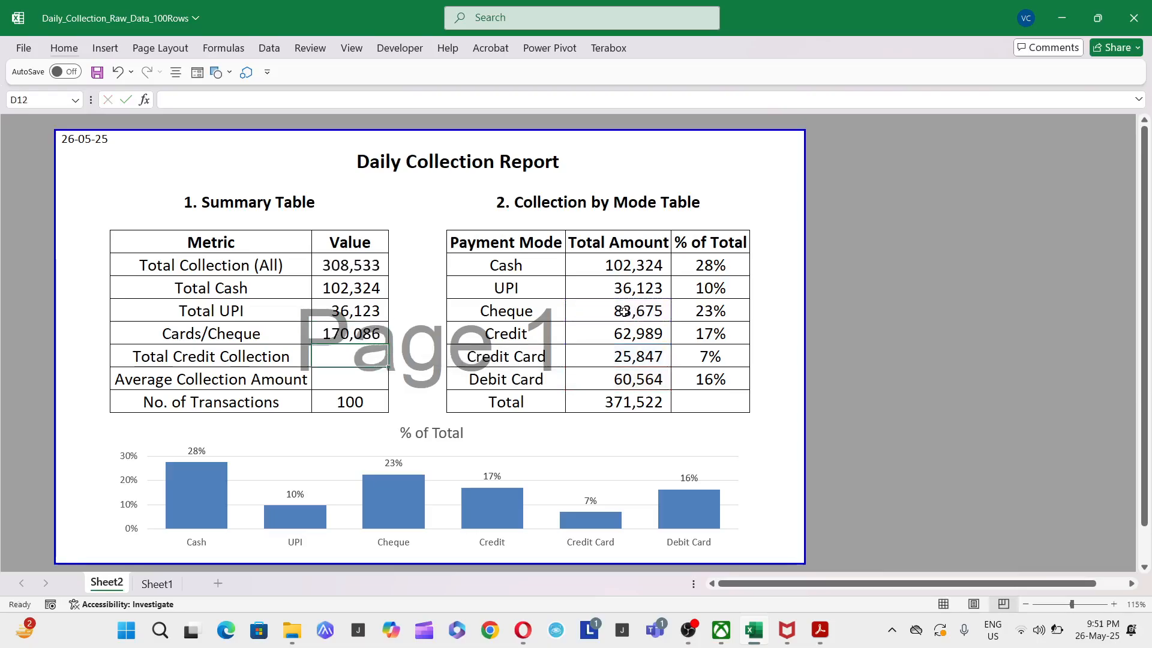
- Link the Total Credit Collection value to the Credit row's Total Amount in G11
type("+")
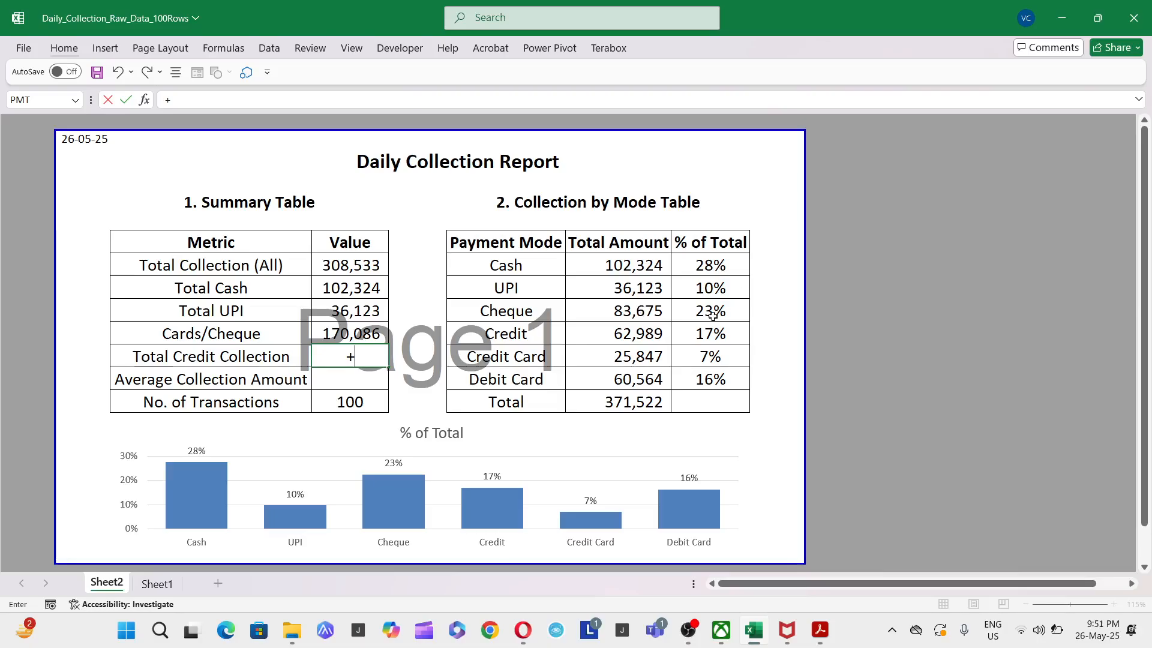
left_click(537, 339)
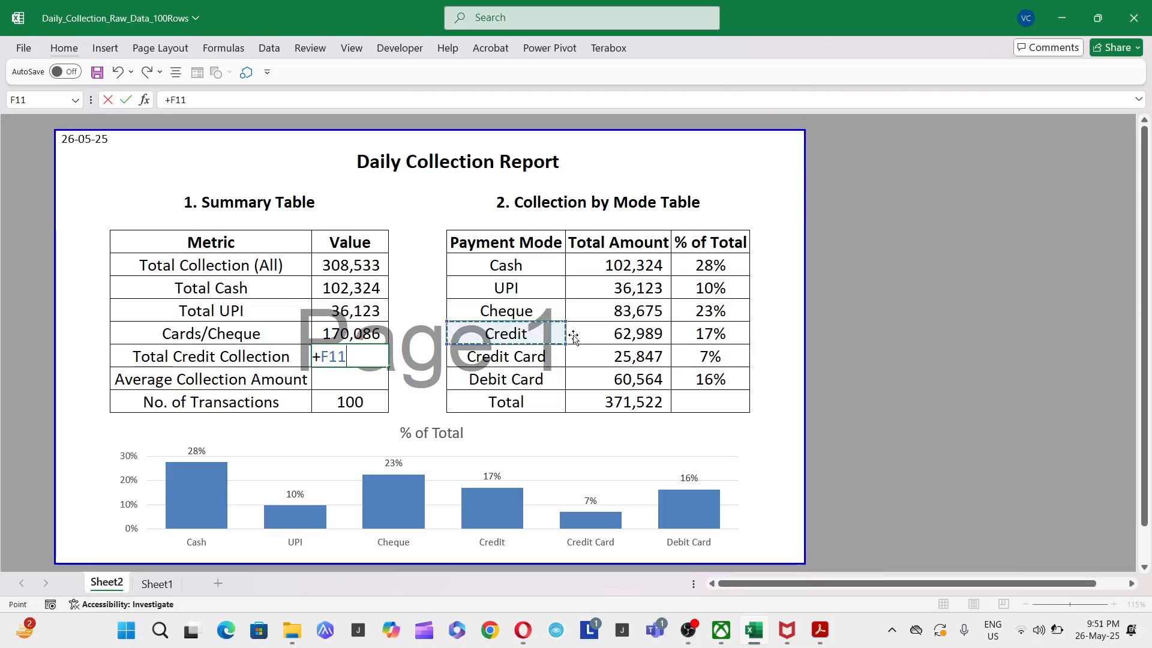
left_click(597, 334)
key("Return")
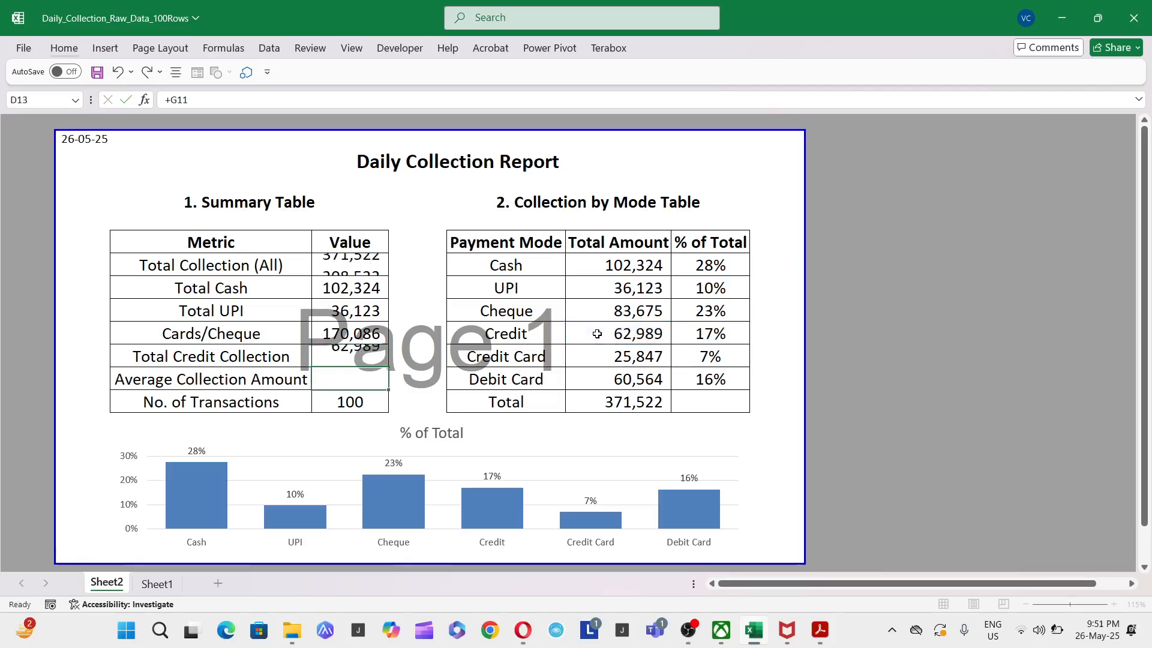
- Highlight the Total Collection (All) value and the mode table's Total amount with yellow fill
left_click(343, 258)
left_click(609, 401, "ctrl")
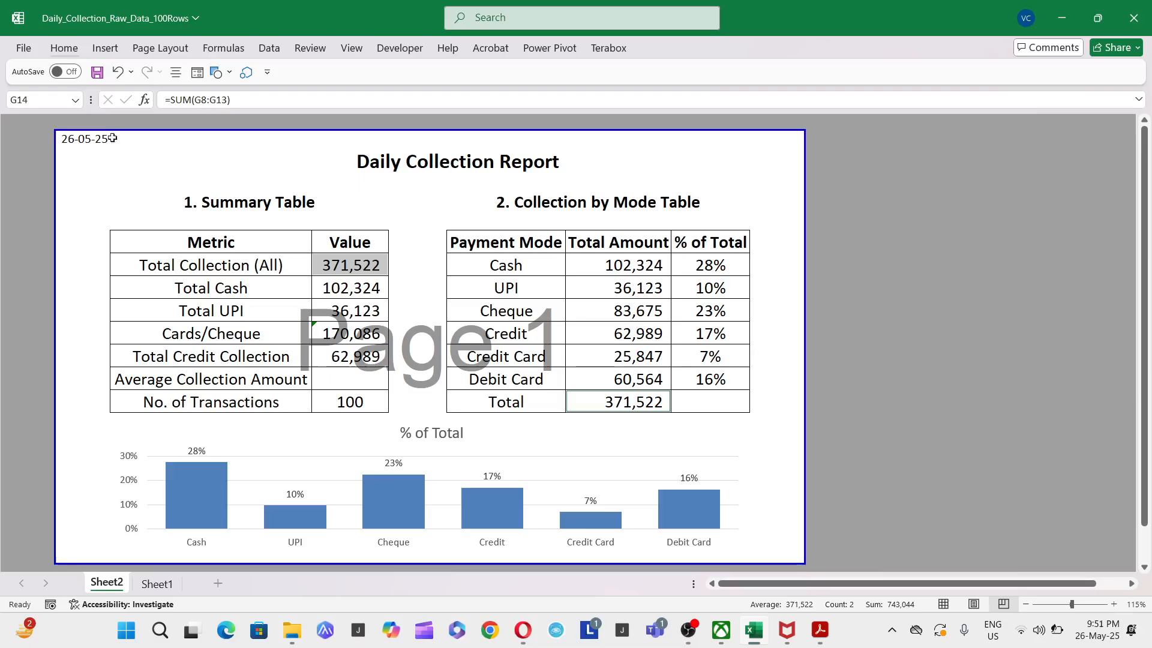
left_click(62, 49)
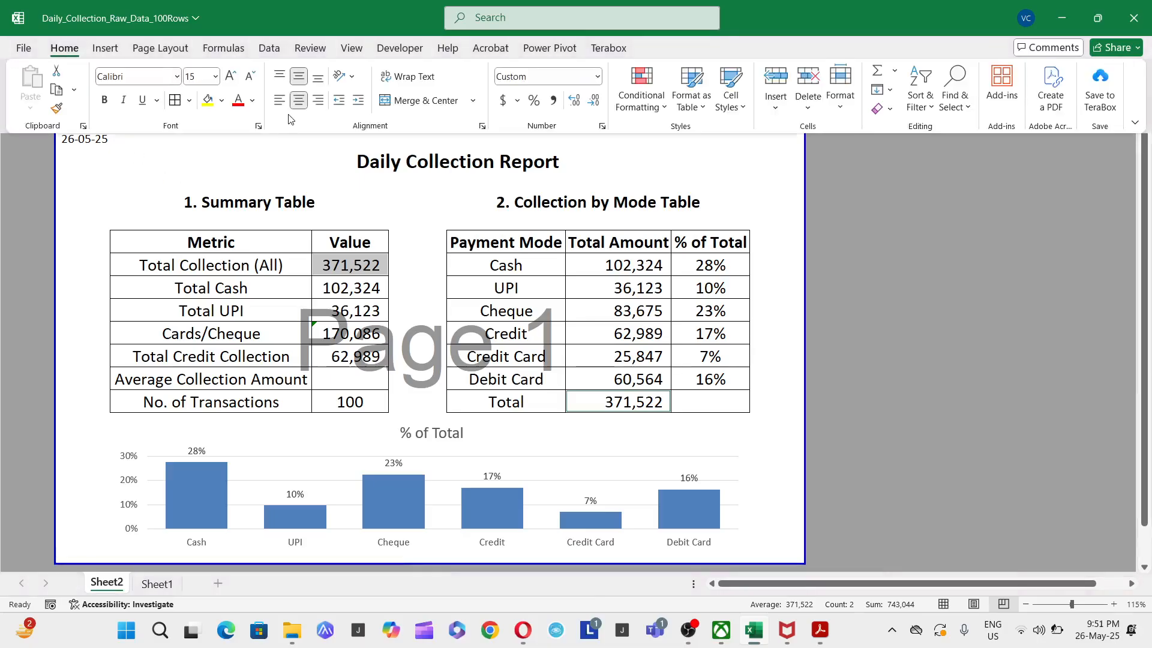
left_click(208, 100)
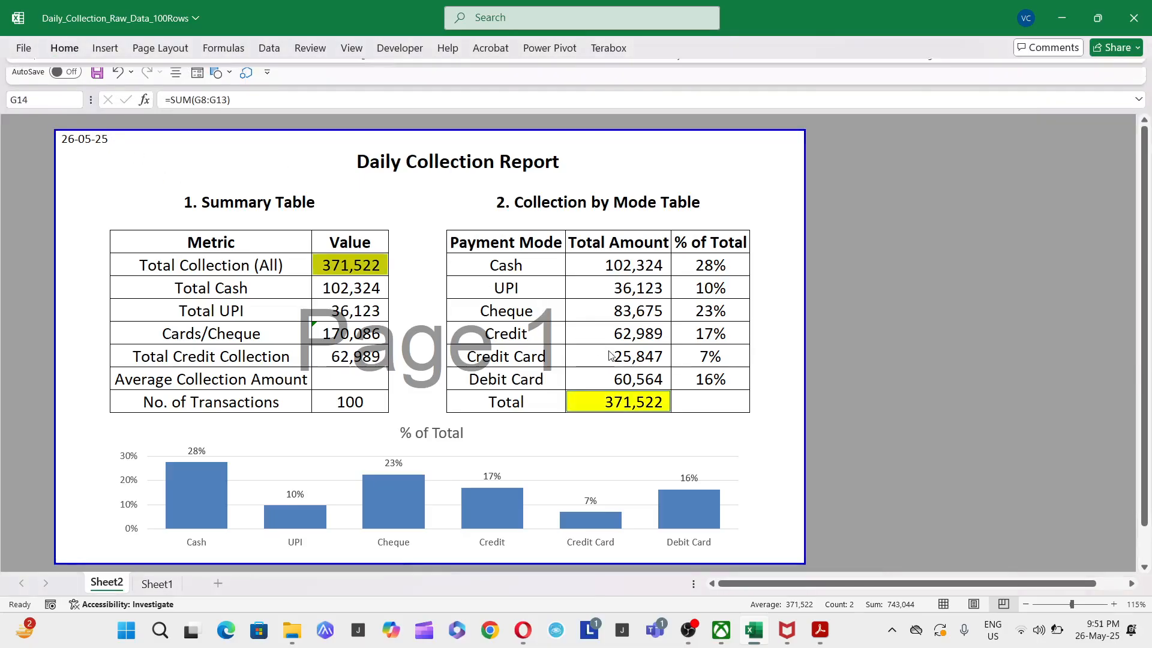
- Clear the hardcoded No. of Transactions value in D14
left_click(358, 377)
left_click(238, 378)
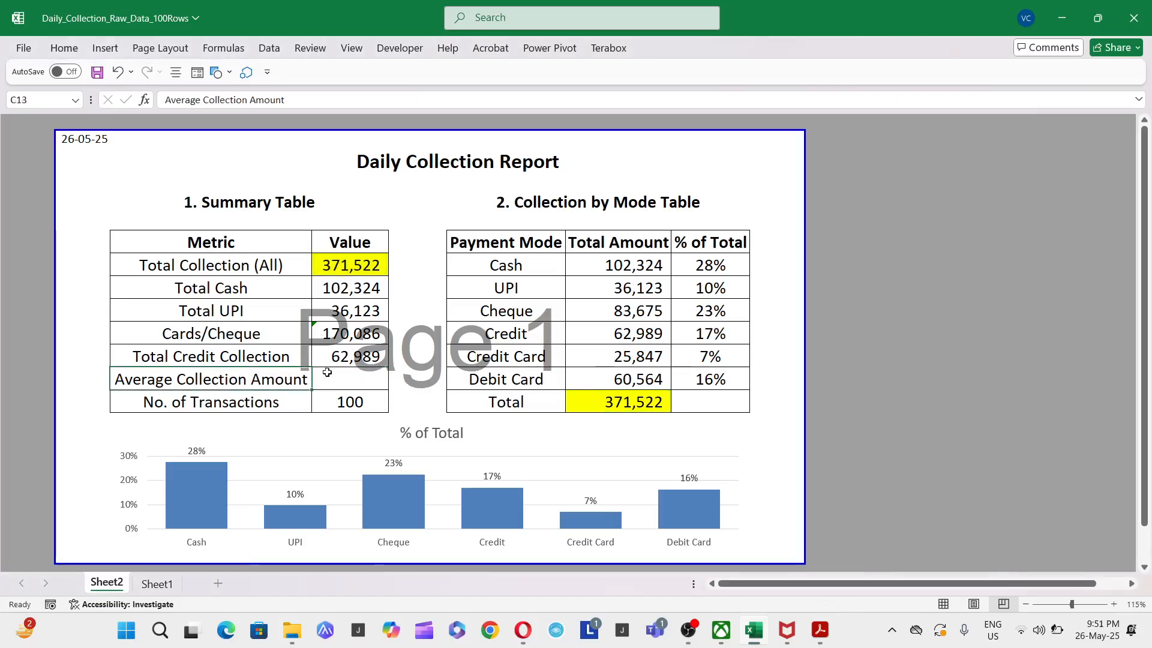
left_click(347, 372)
key("Down")
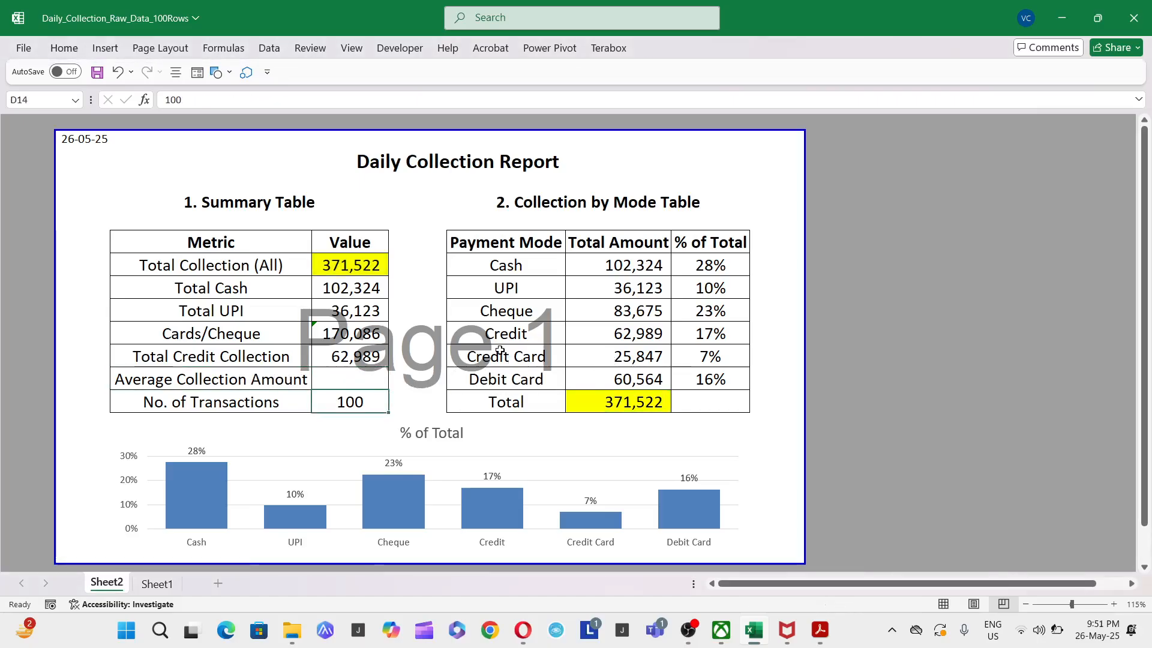
key("Delete")
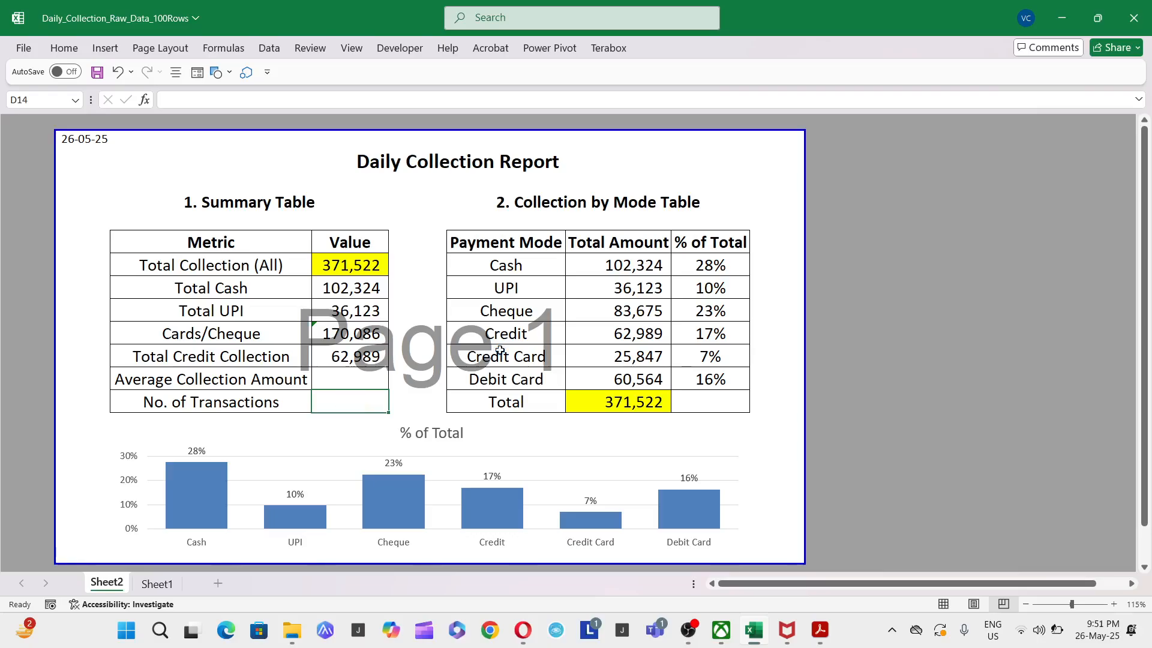
- Calculate No. of Transactions in D14 with COUNTIF over Sheet1's Date column A:A, using the report date in Sheet2!$B$2 as an absolute criterion
type("+coun")
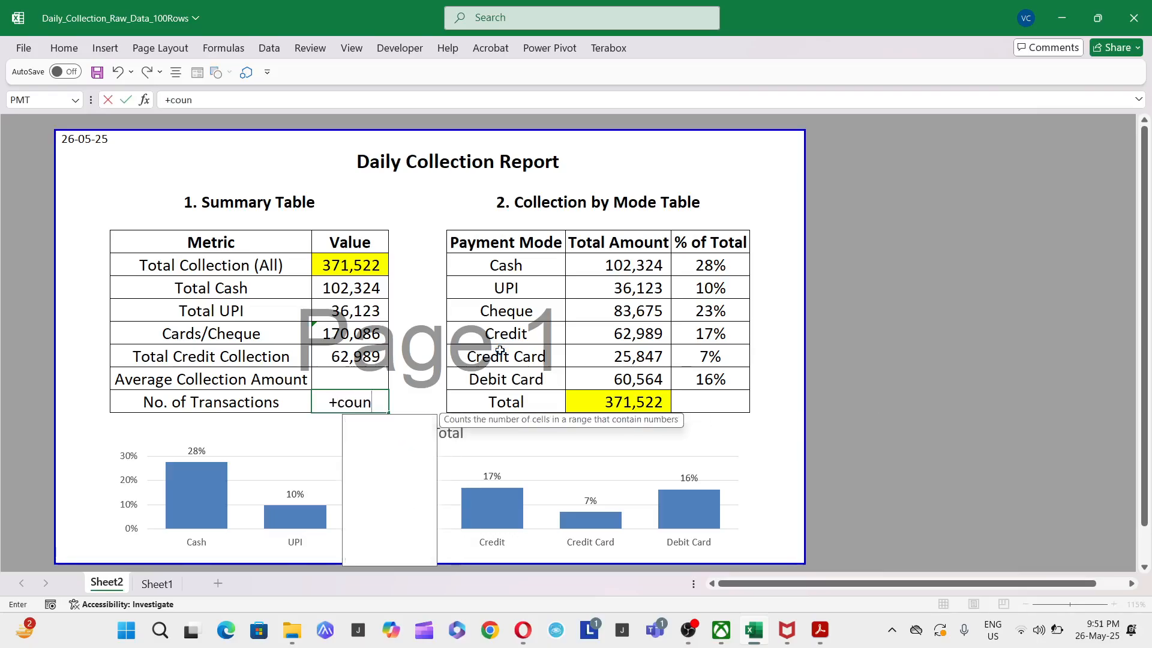
type("tif")
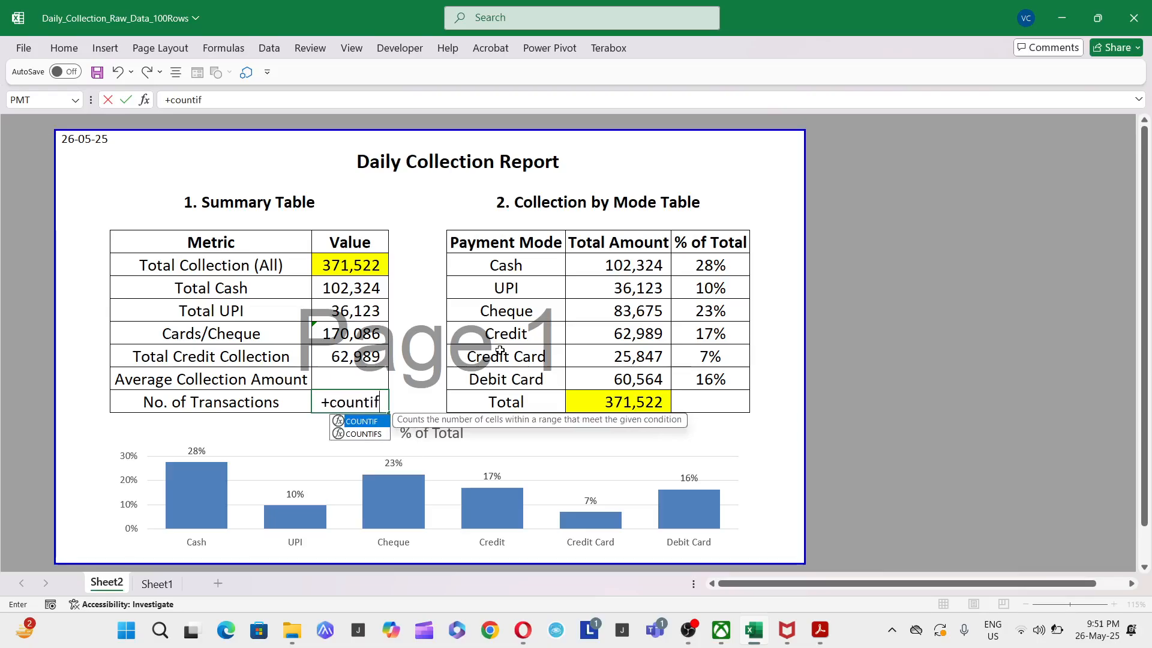
type("(")
key("ctrl+Page_Down")
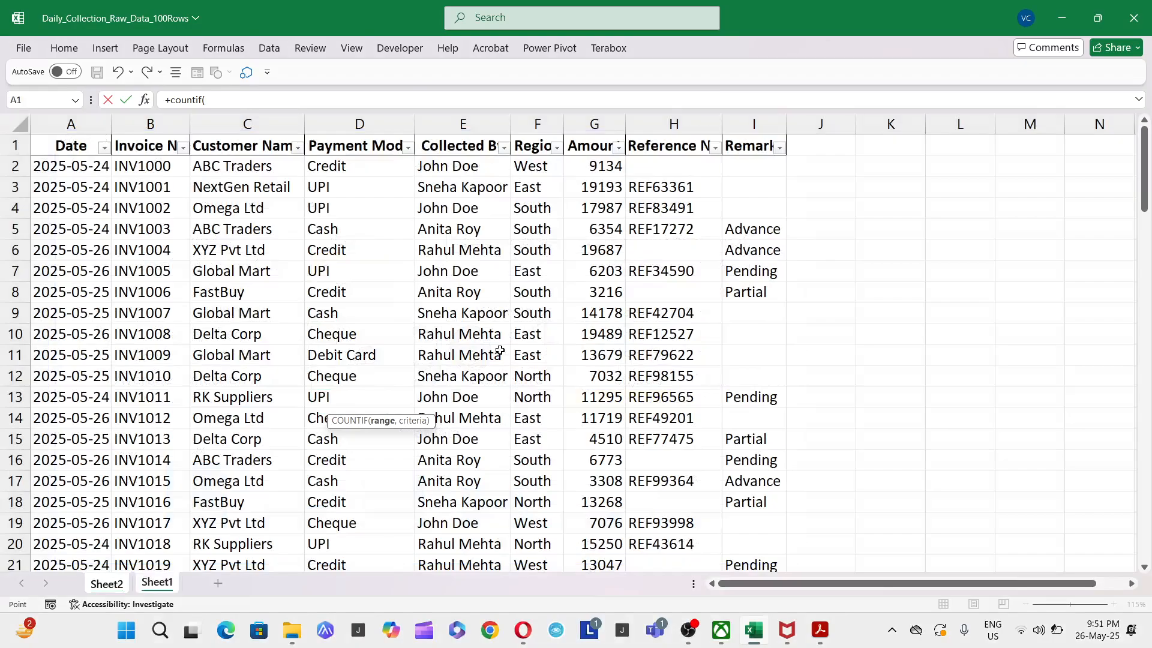
key("ctrl+space")
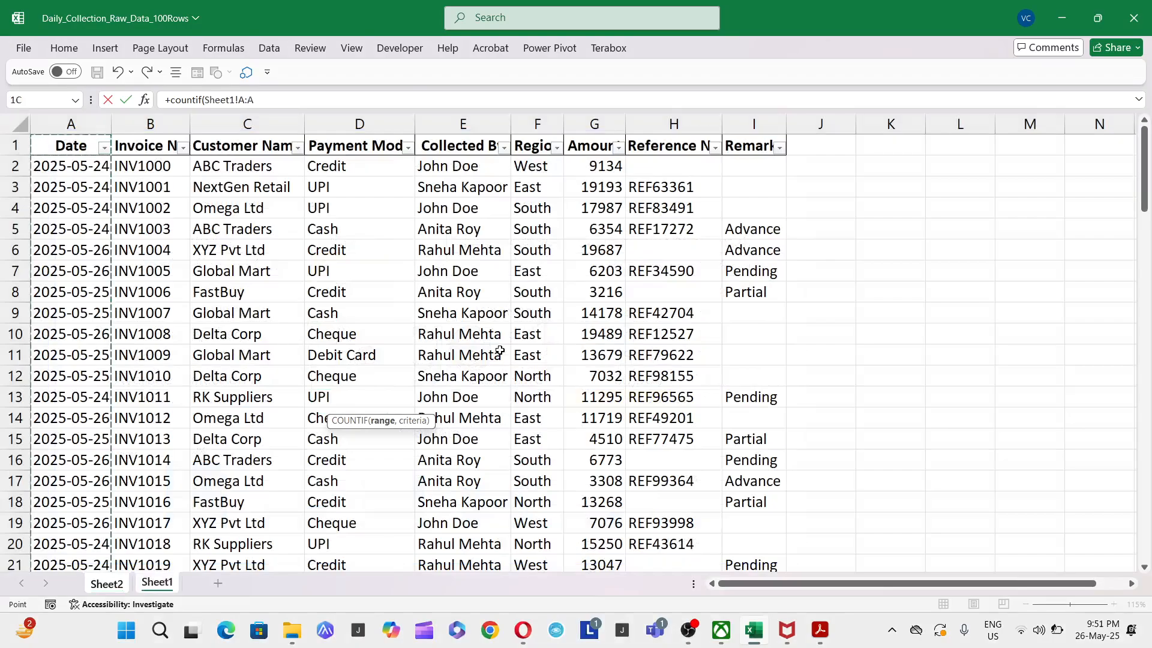
type(",")
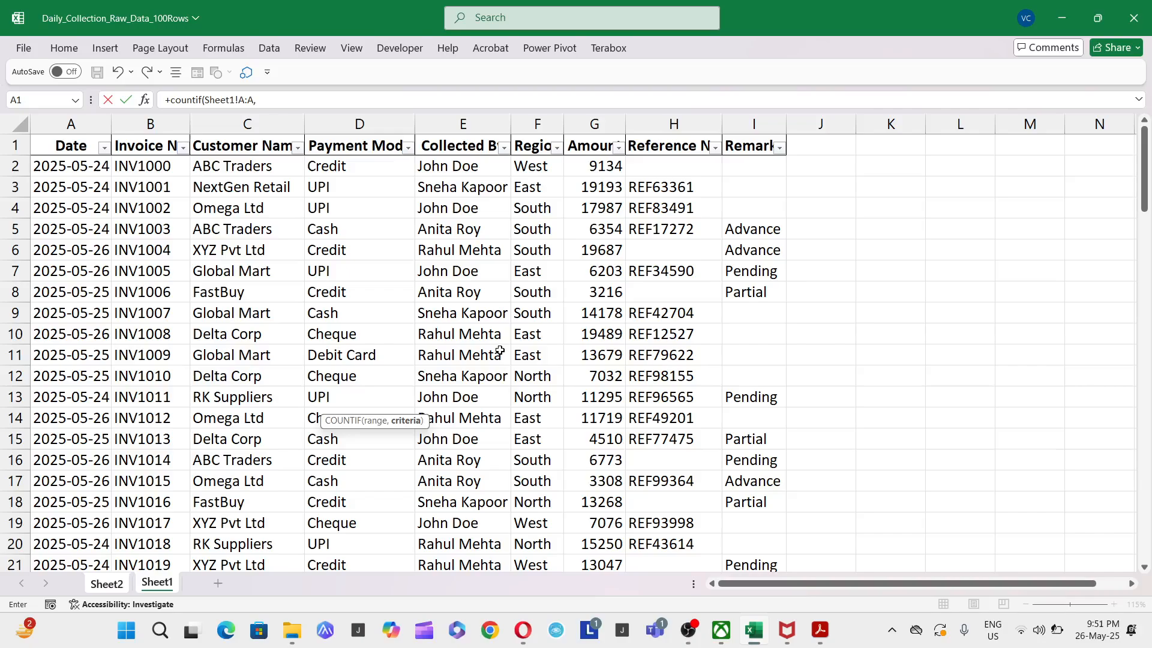
key("ctrl+Page_Up")
key("ctrl+Up")
key("ctrl+Up")
key("ctrl+Up")
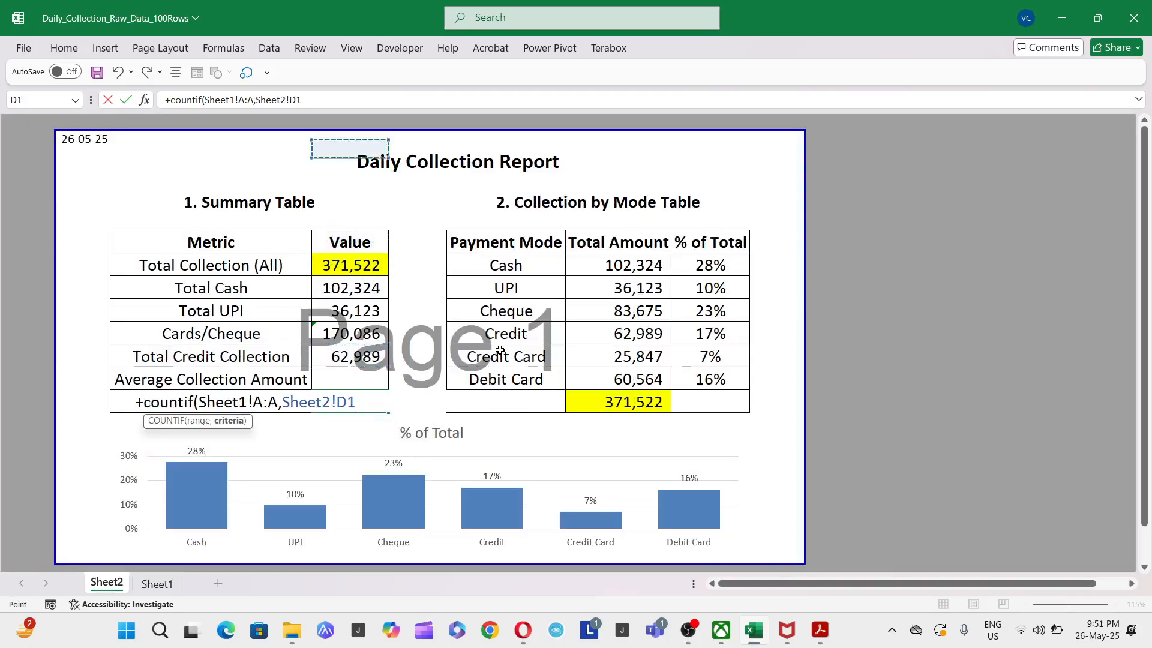
key("ctrl+Left")
key("Down")
key("Right")
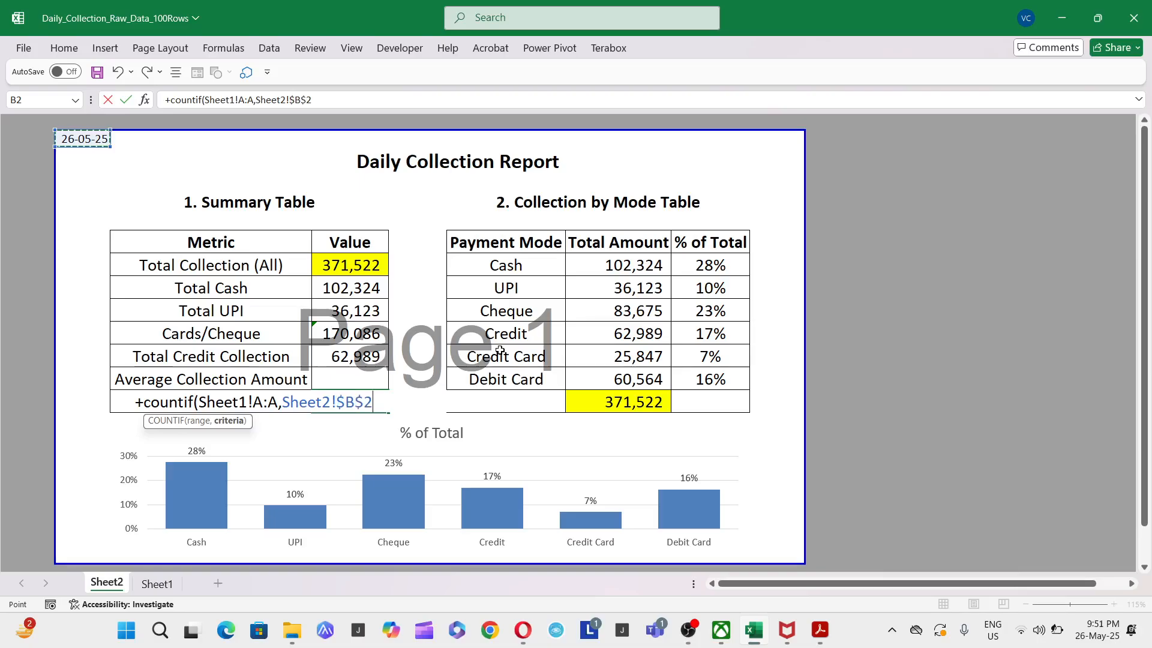
key("Return")
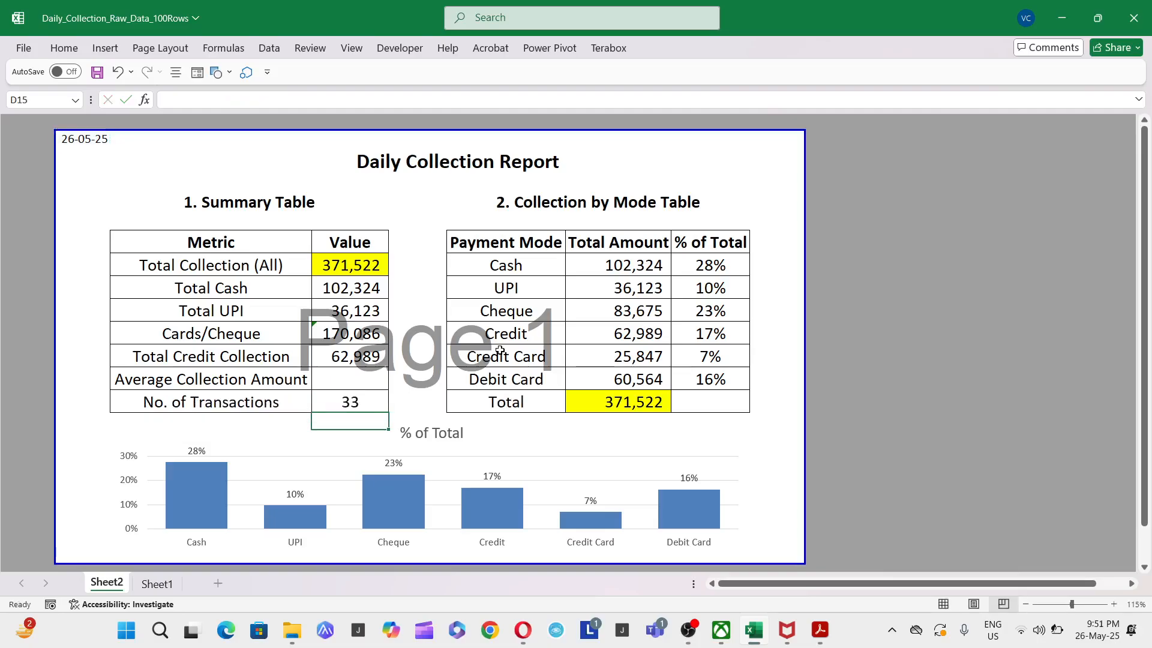
key("Up")
key("F2")
key("F4")
key("ctrl+Return")
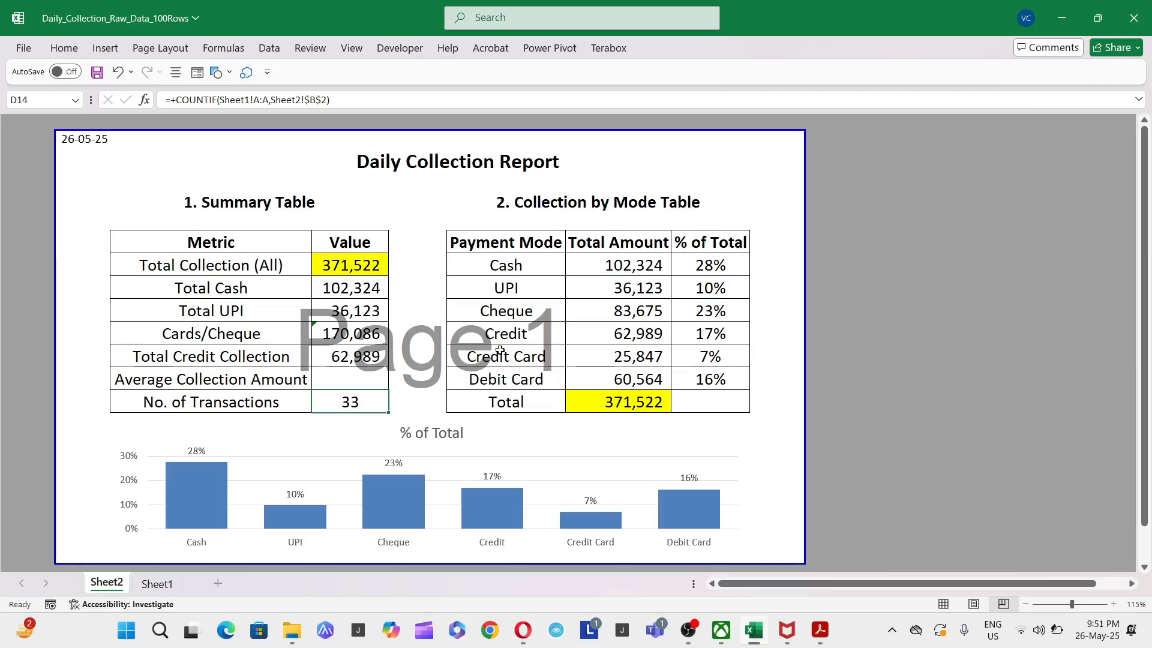
key("Up")
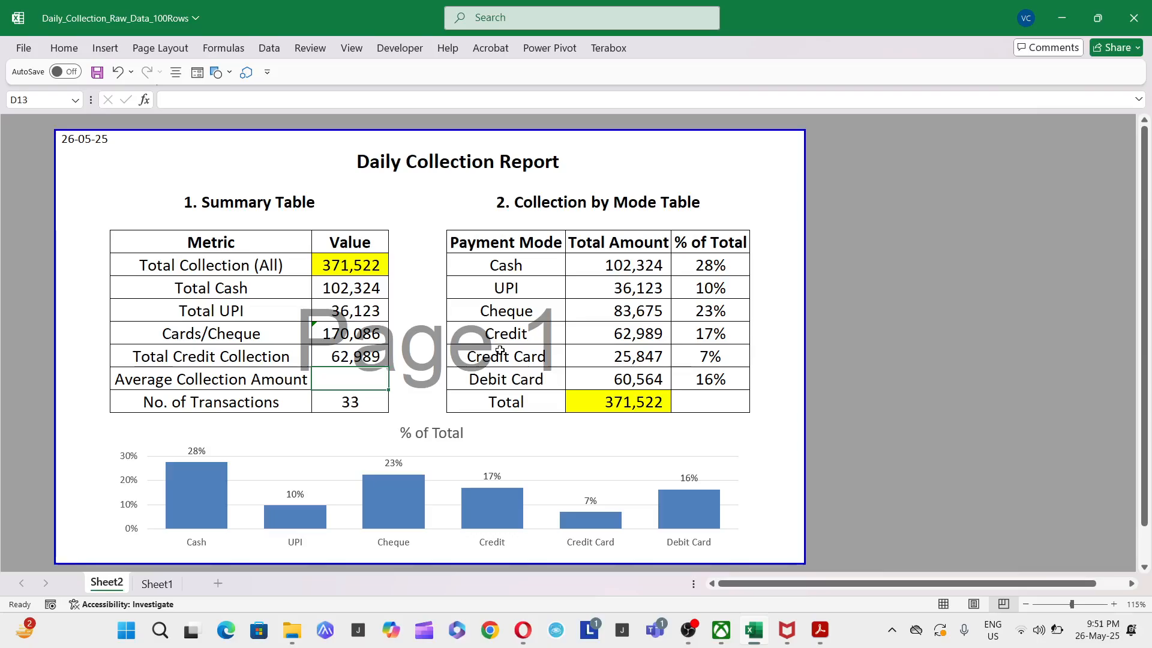
- Calculate the Average Collection Amount in D13 by dividing Total Collection (All) in D8 by No. of Transactions in D14
type("+")
key("Up")
key("Up")
key("Up")
key("Up")
key("Up")
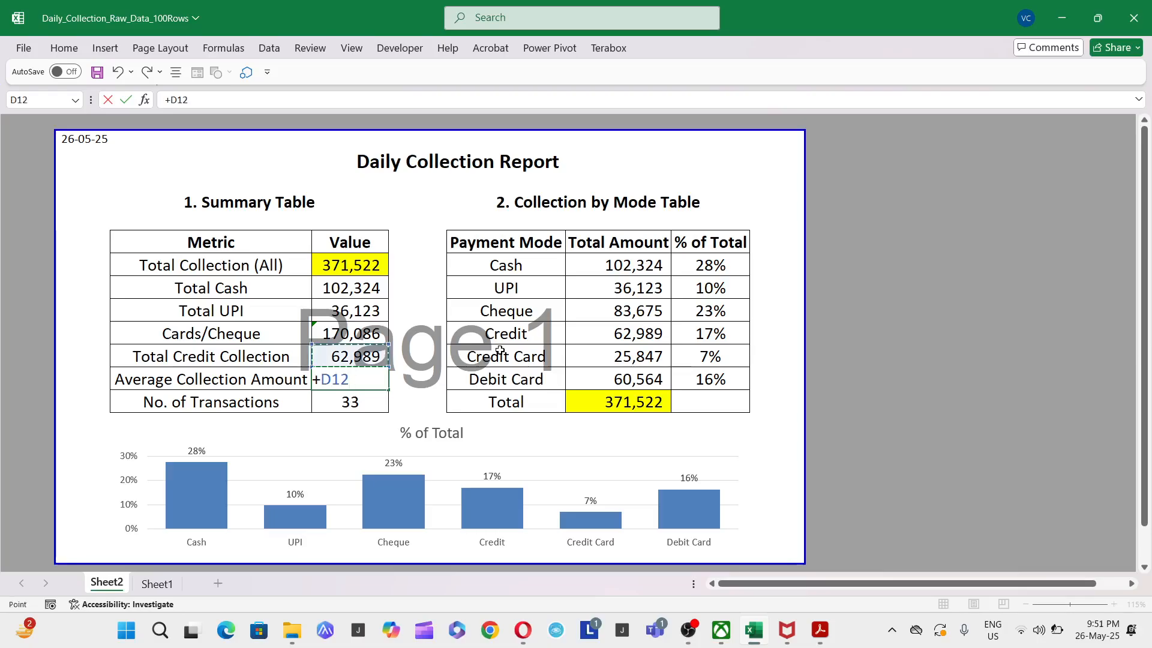
type("/")
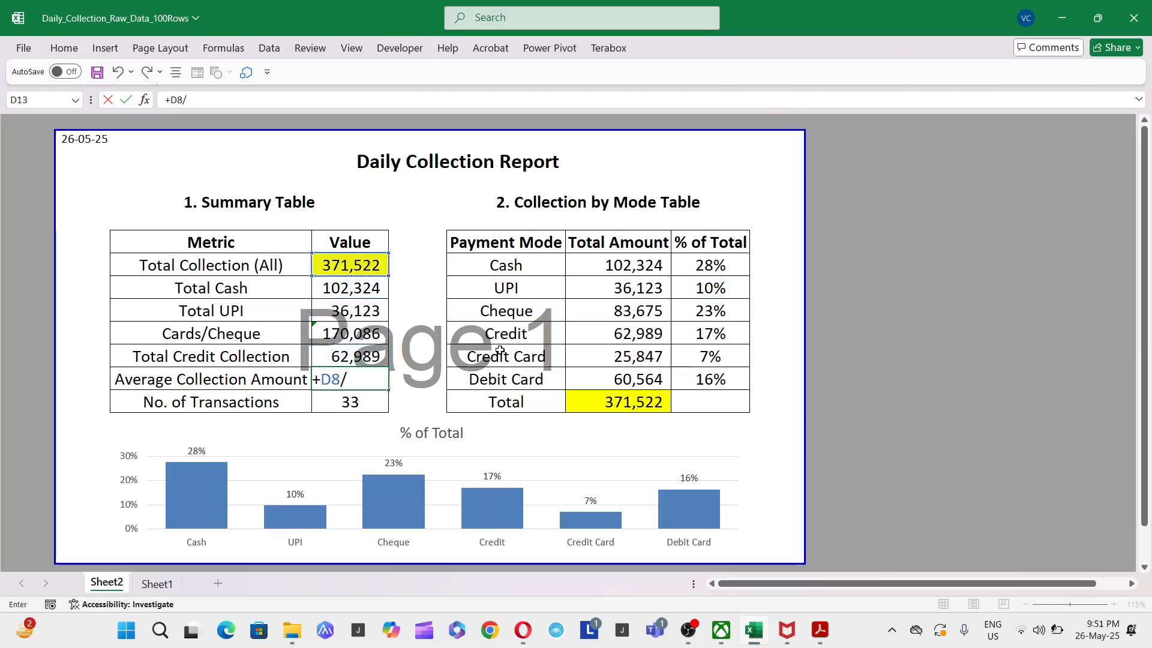
key("Down")
key("Return")
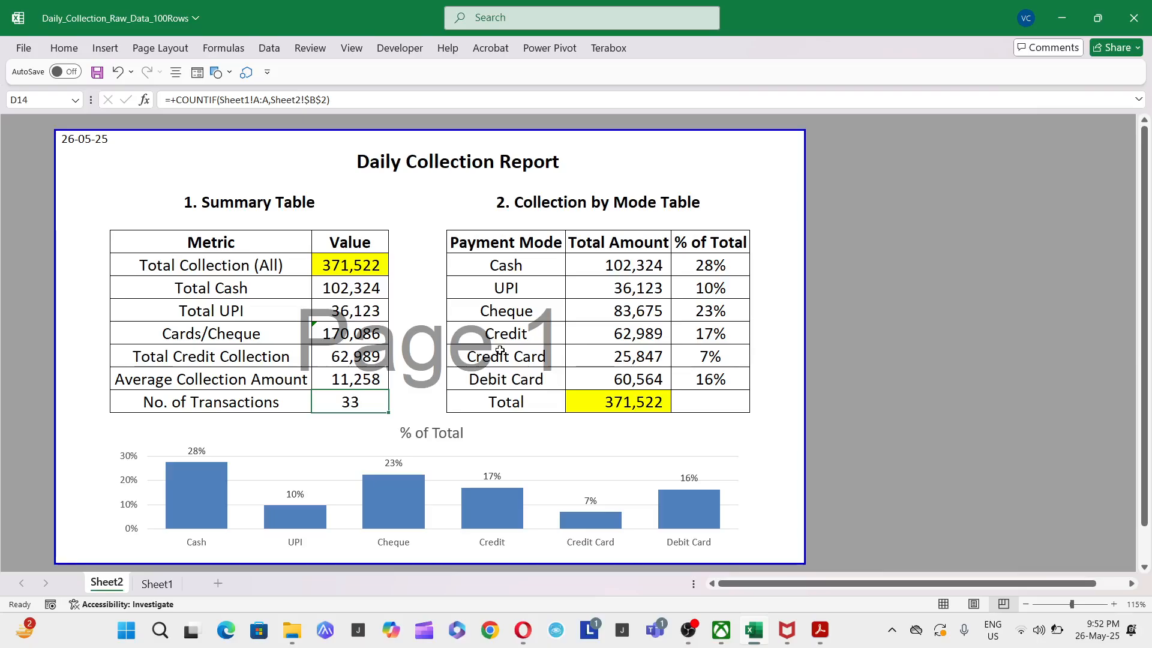
- Review the finished summary table, the collection by mode table and the % of Total chart
key("Up")
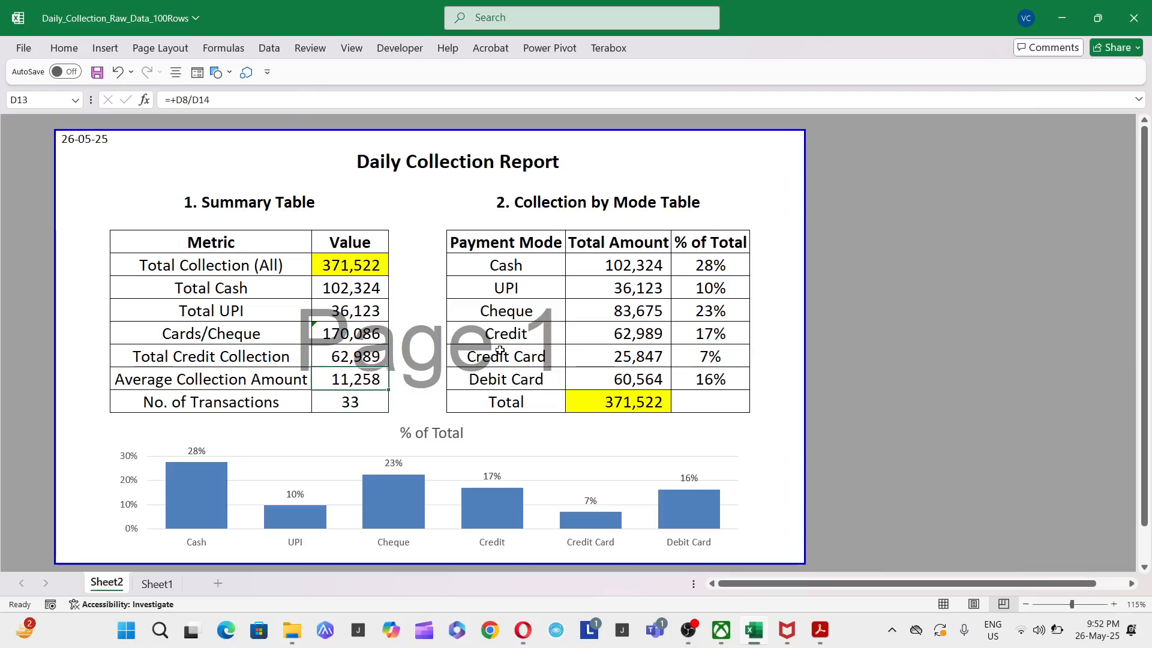
key("Up")
key("Up")
key("Up")
key("Up")
key("Up")
key("Up")
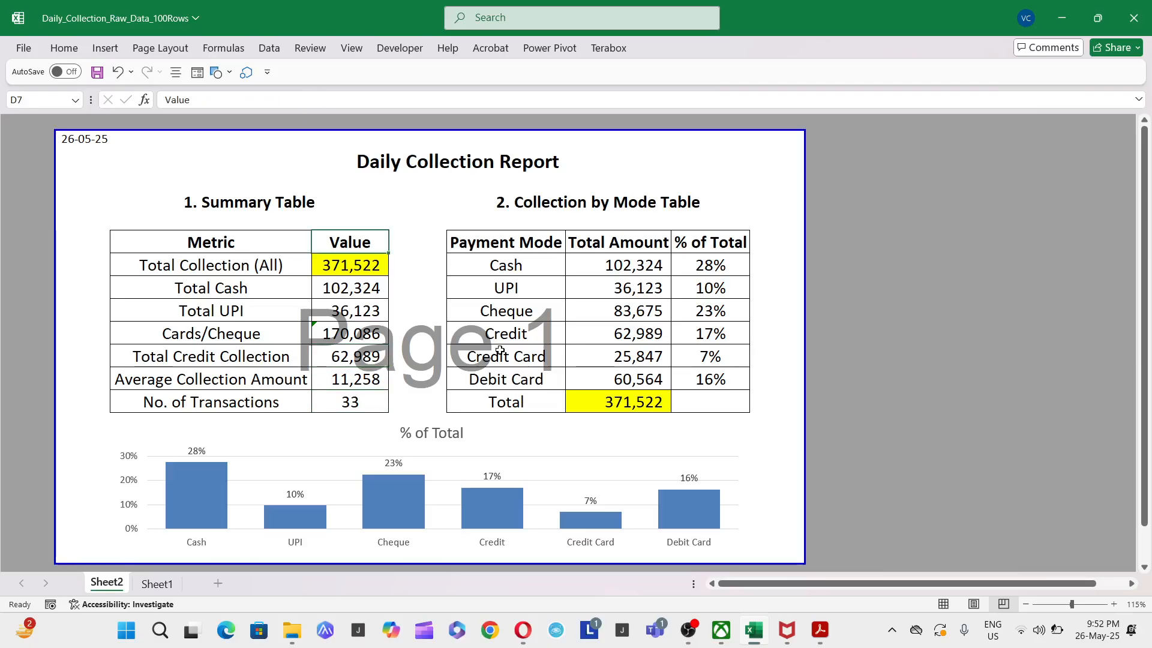
scroll(534, 226, "up", 1)
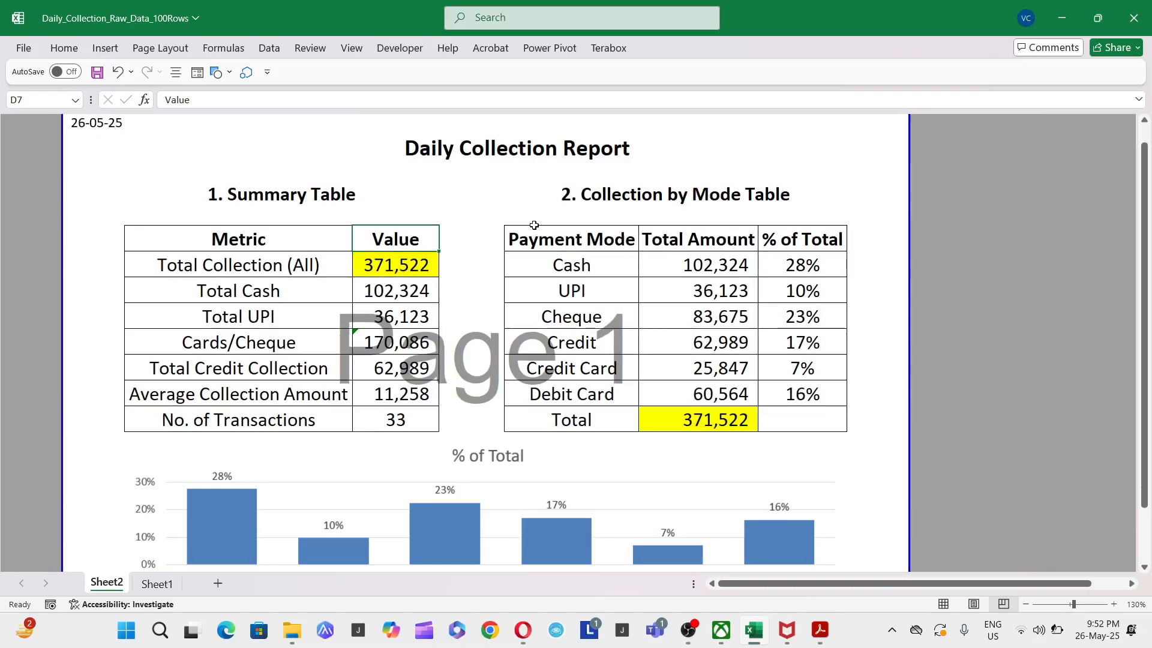
scroll(528, 227, "down", 2)
scroll(528, 227, "up", 2)
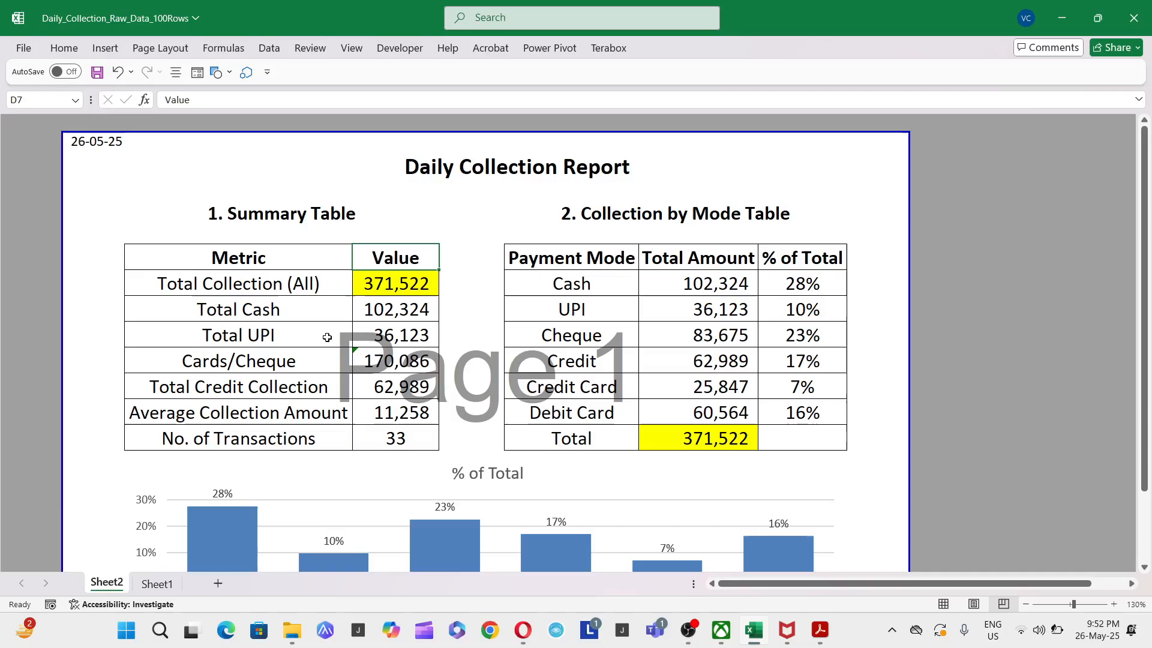
scroll(399, 367, "down", 1)
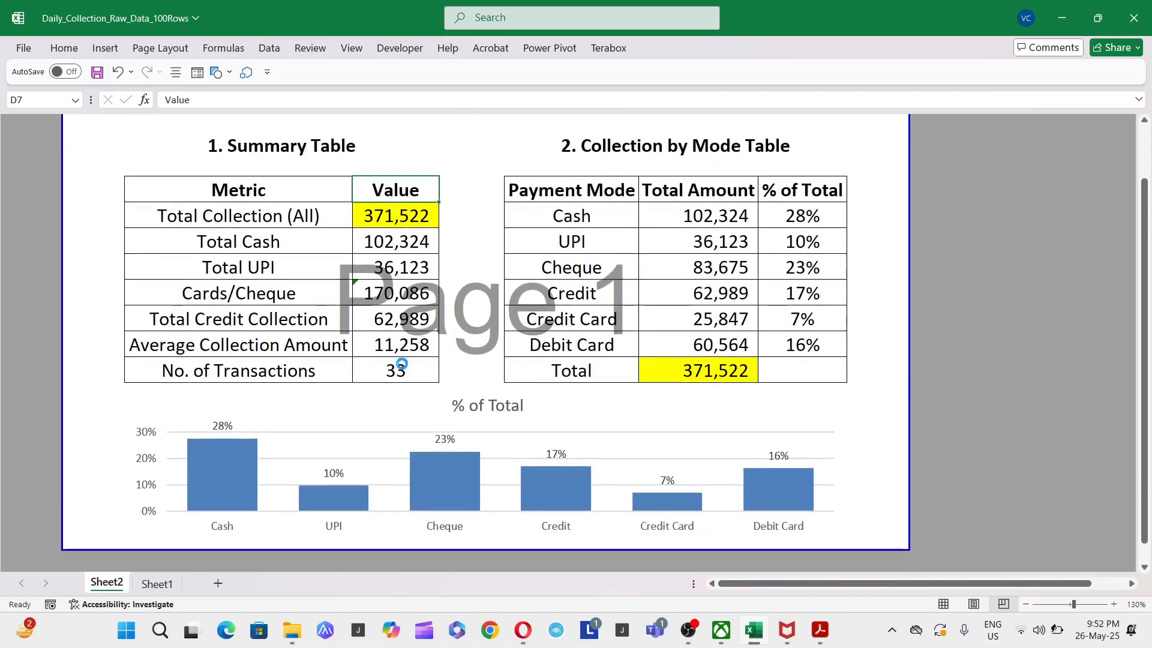
scroll(402, 364, "down", 1)
- Check which dates the raw data covers in the filter list of Sheet1's Date column
left_click(66, 124)
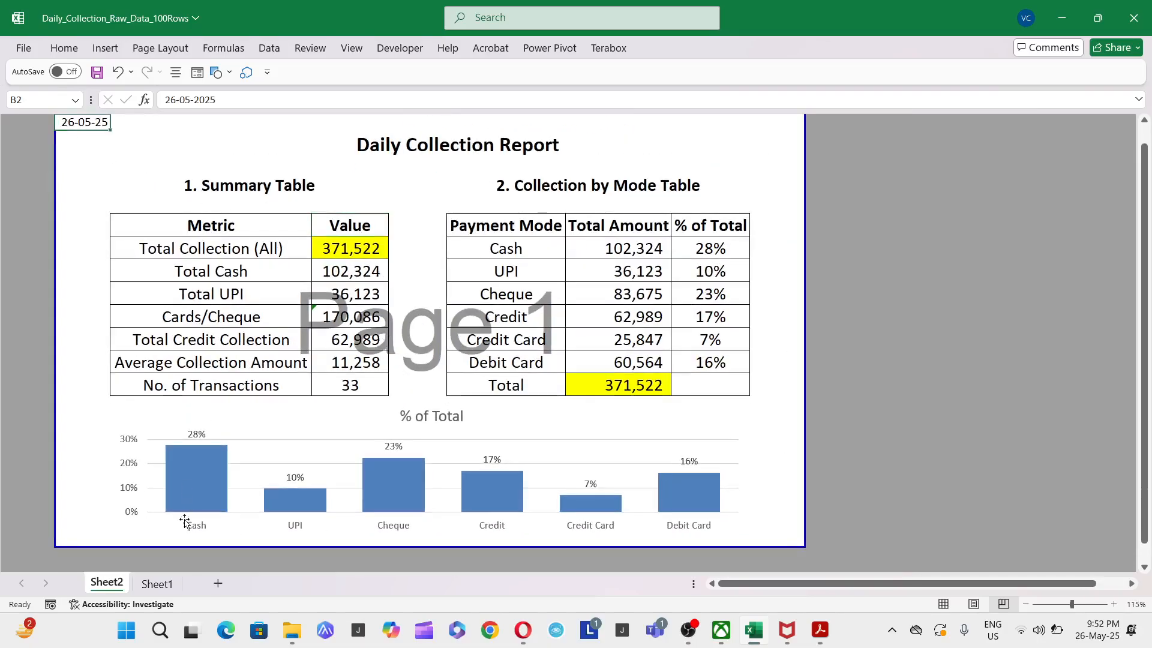
left_click(157, 583)
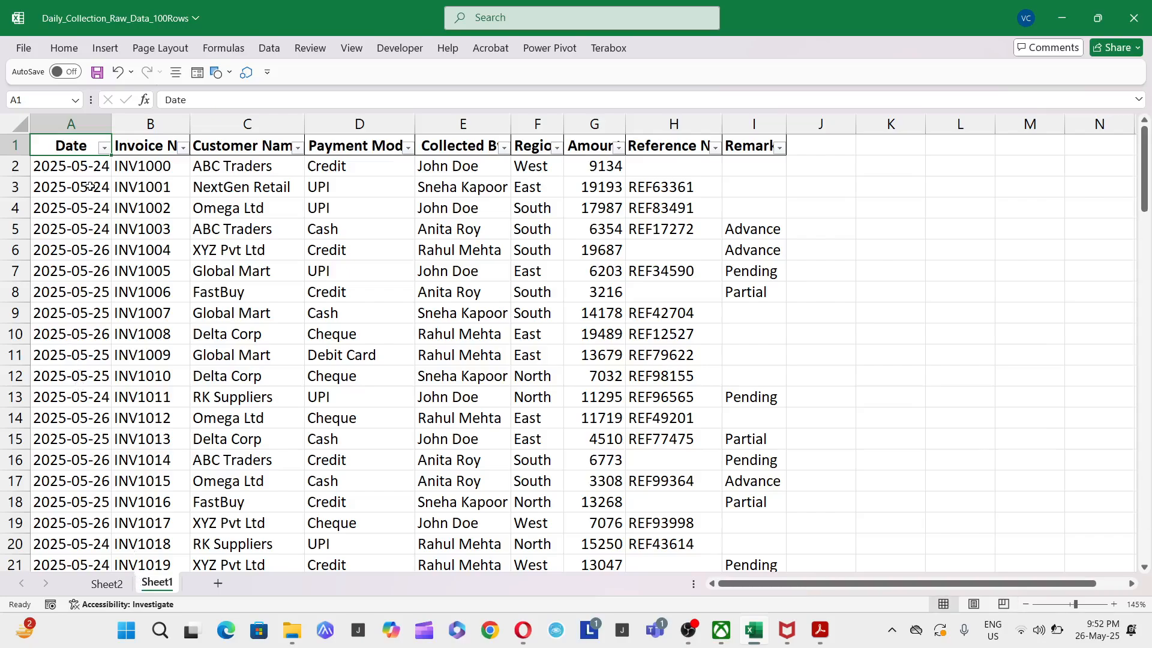
left_click(104, 148)
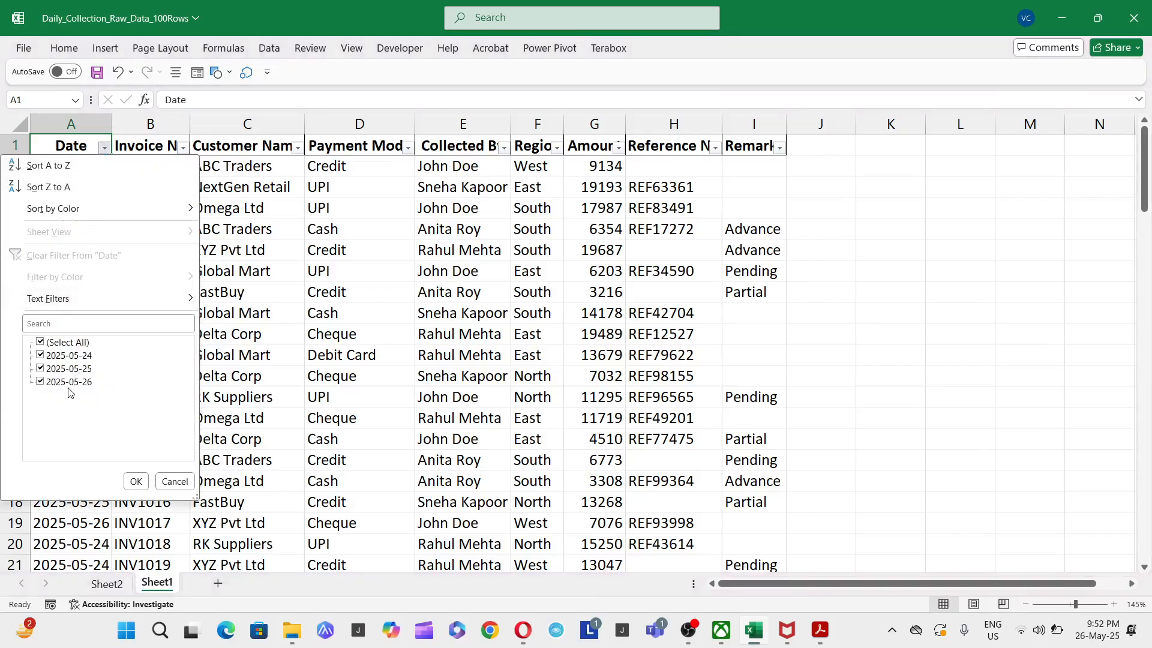
key("Escape")
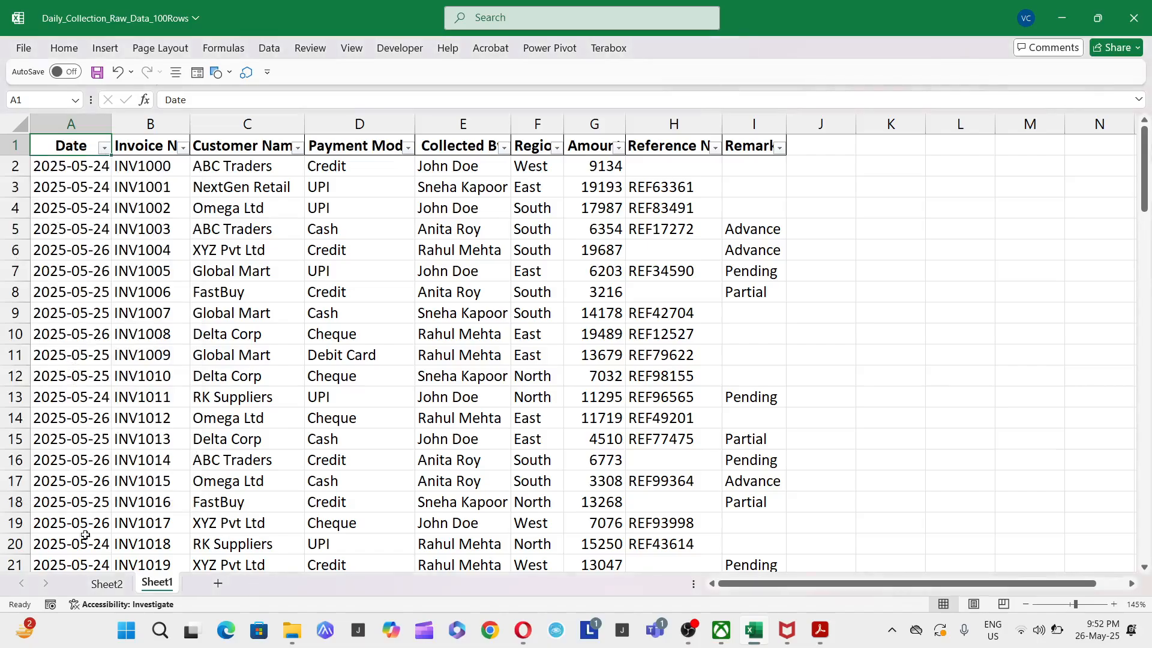
- Set the report date in Sheet2's B2 to 24-05-2025 to test the report for that day
left_click(95, 587)
scroll(142, 291, "up", 1)
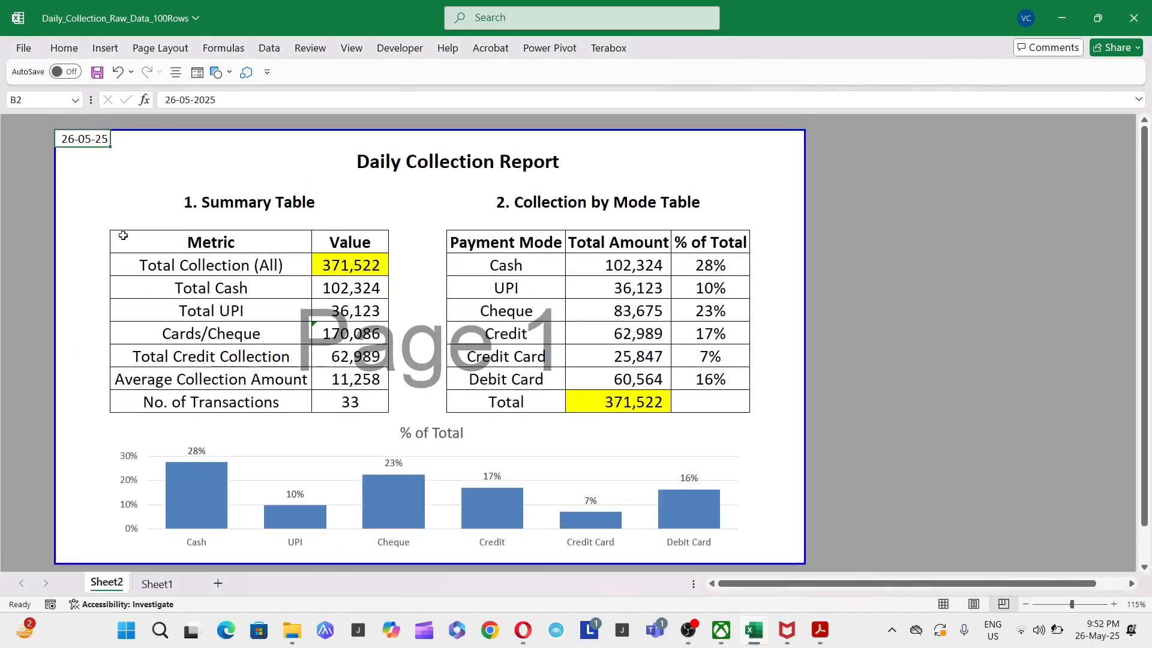
double_click(81, 139)
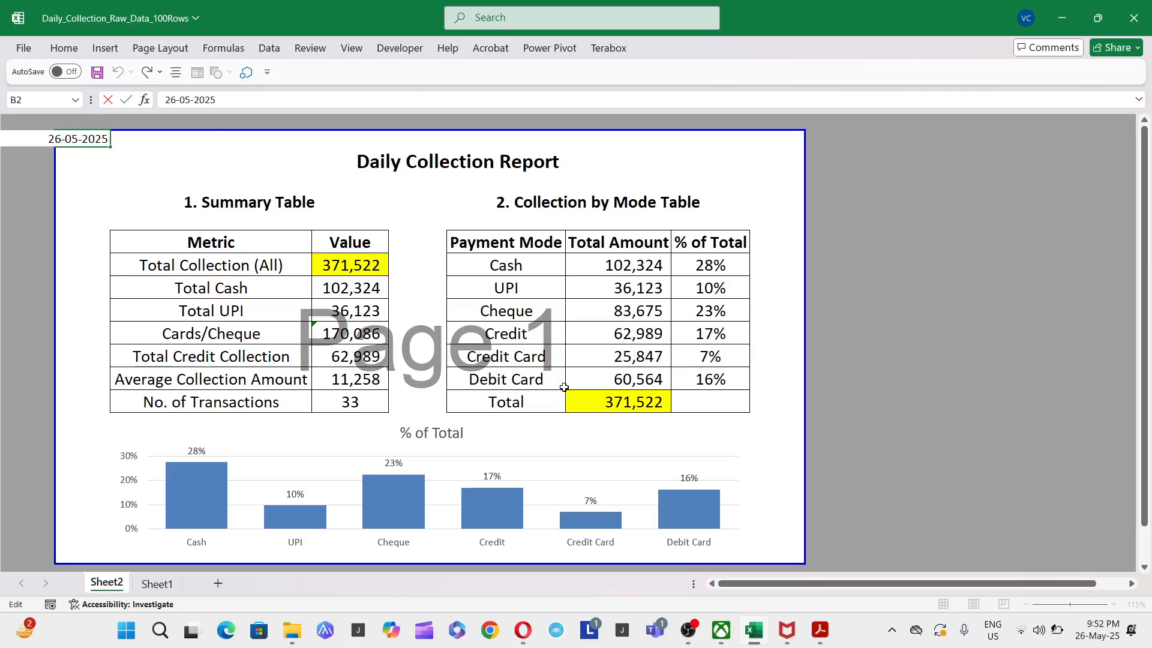
key("BackSpace")
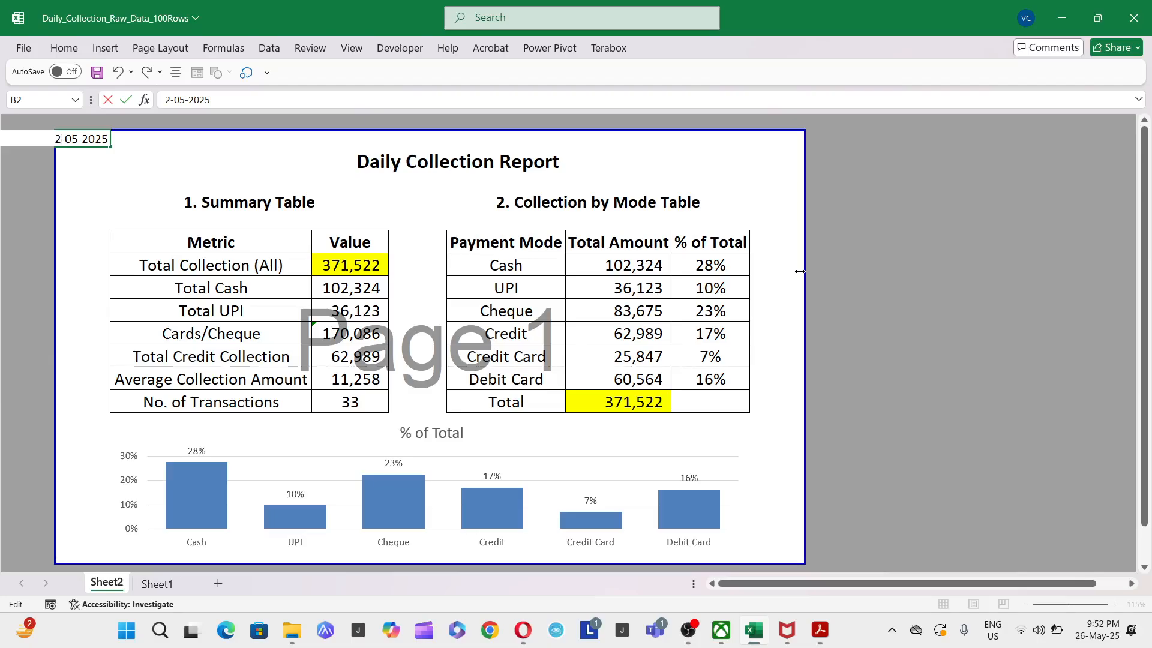
type("4")
key("Return")
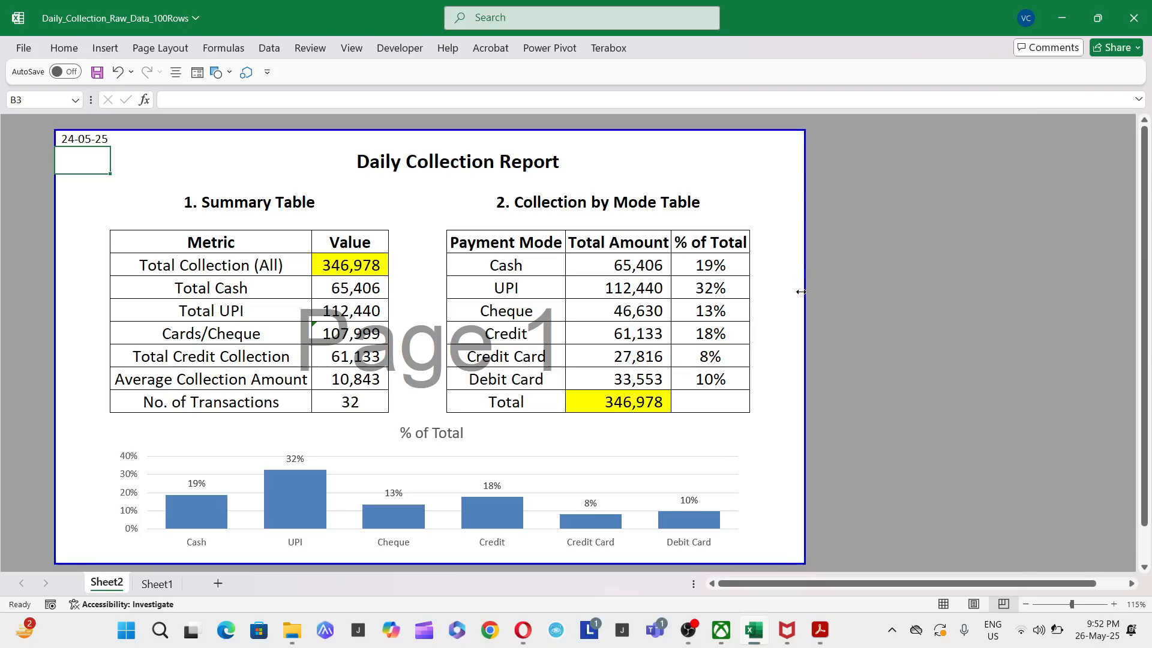
- Compare the recalculated transaction count, average collection amount and the total collections of both tables
left_click(367, 403)
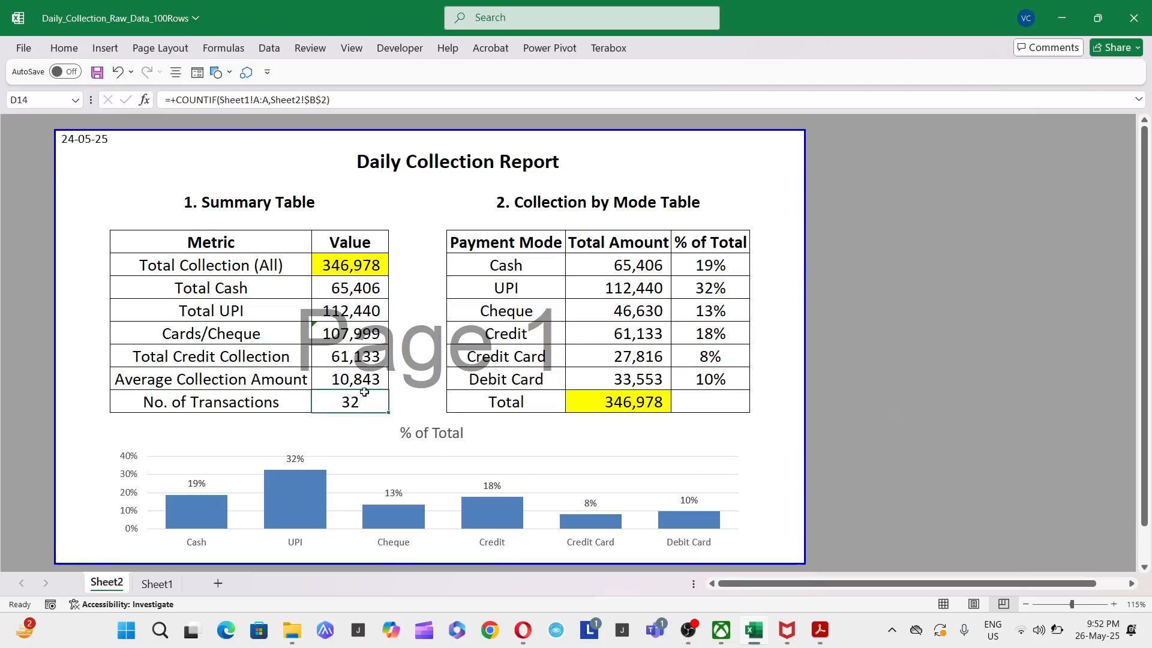
left_click(378, 376)
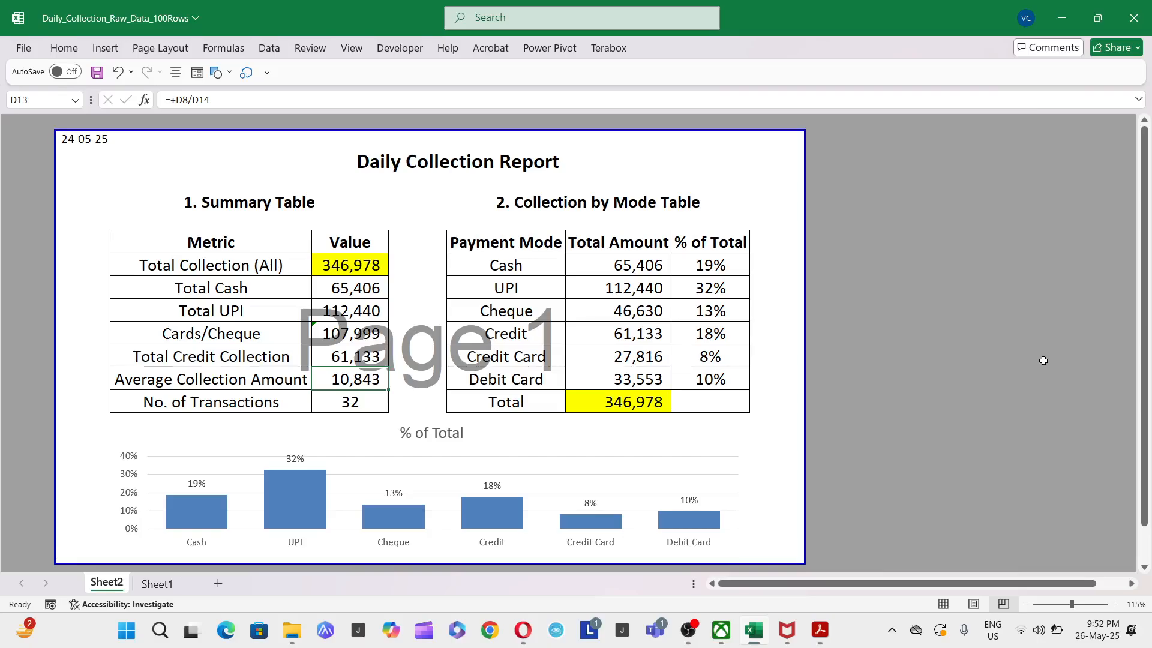
left_click(654, 402)
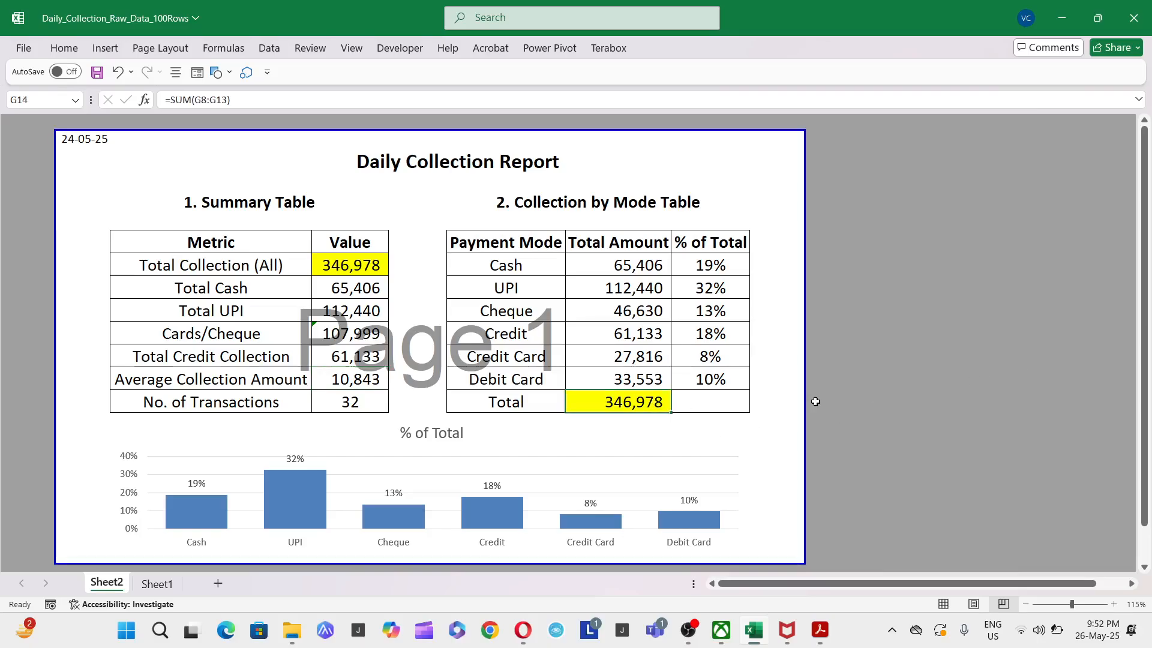
left_click(375, 268)
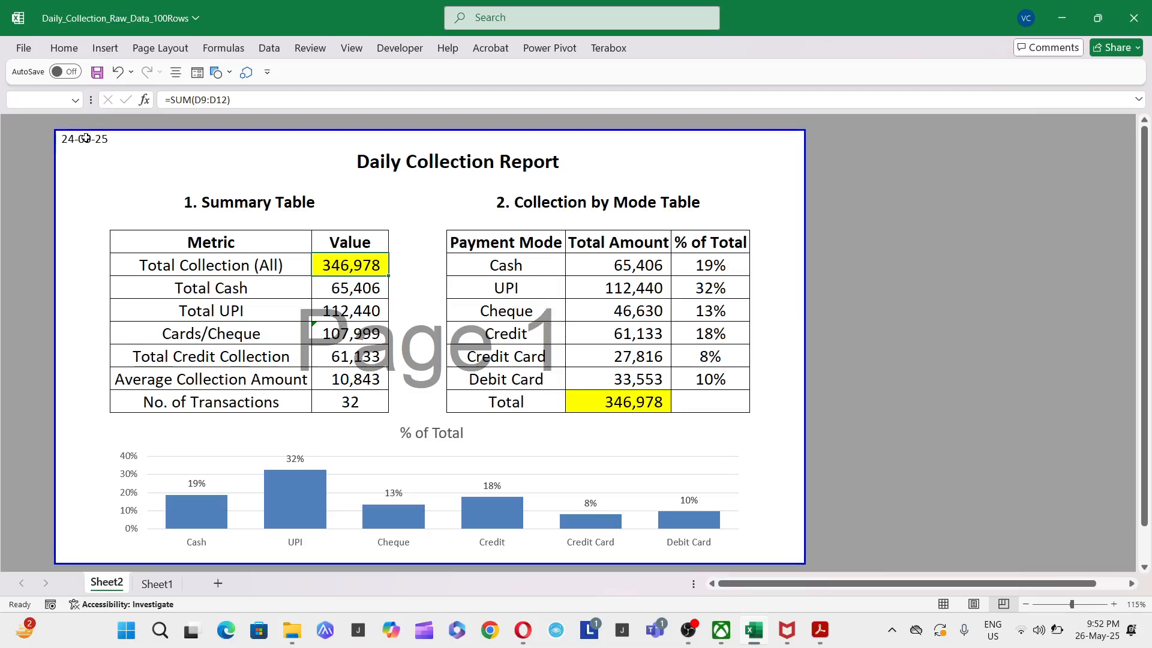
- Set the report date in B2 to 26-05-2025
double_click(84, 138)
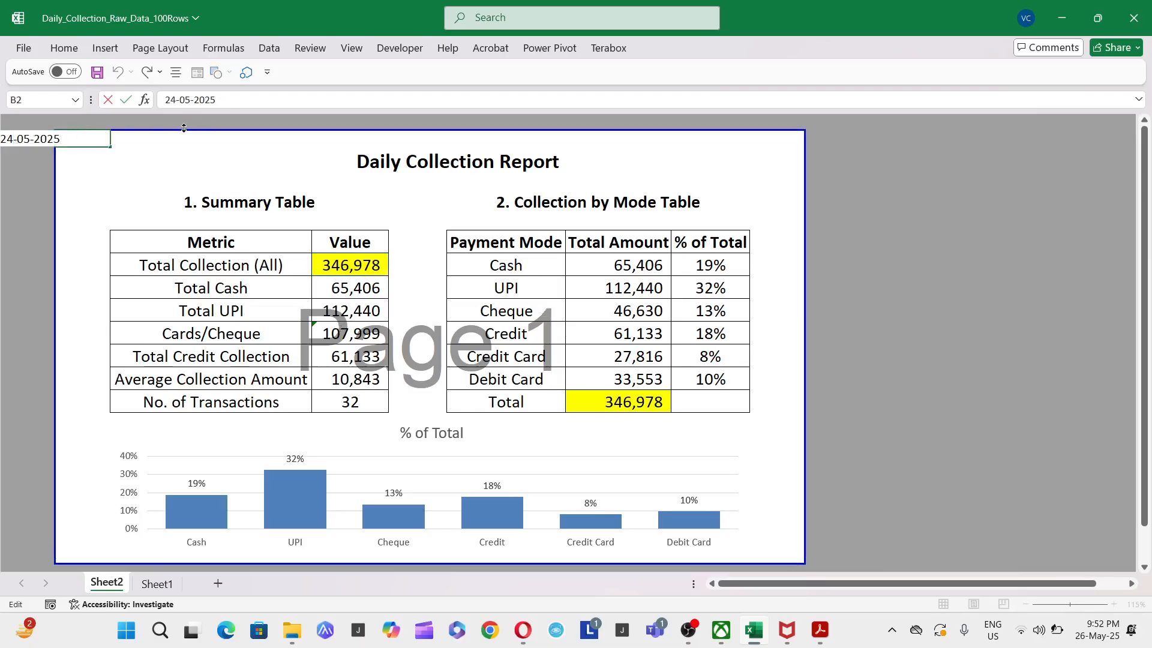
key("BackSpace")
type("6")
key("Return")
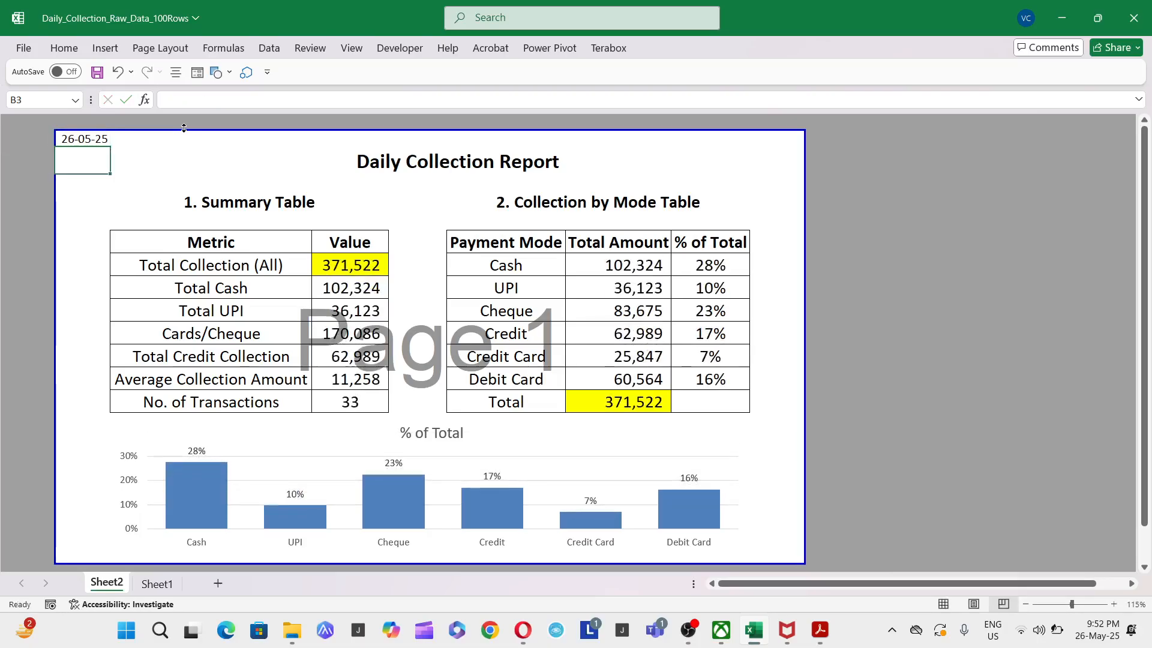
- Set the report date in B2 to 25-05-2025 and select the Total Collection (All) value
key("Up")
key("F2")
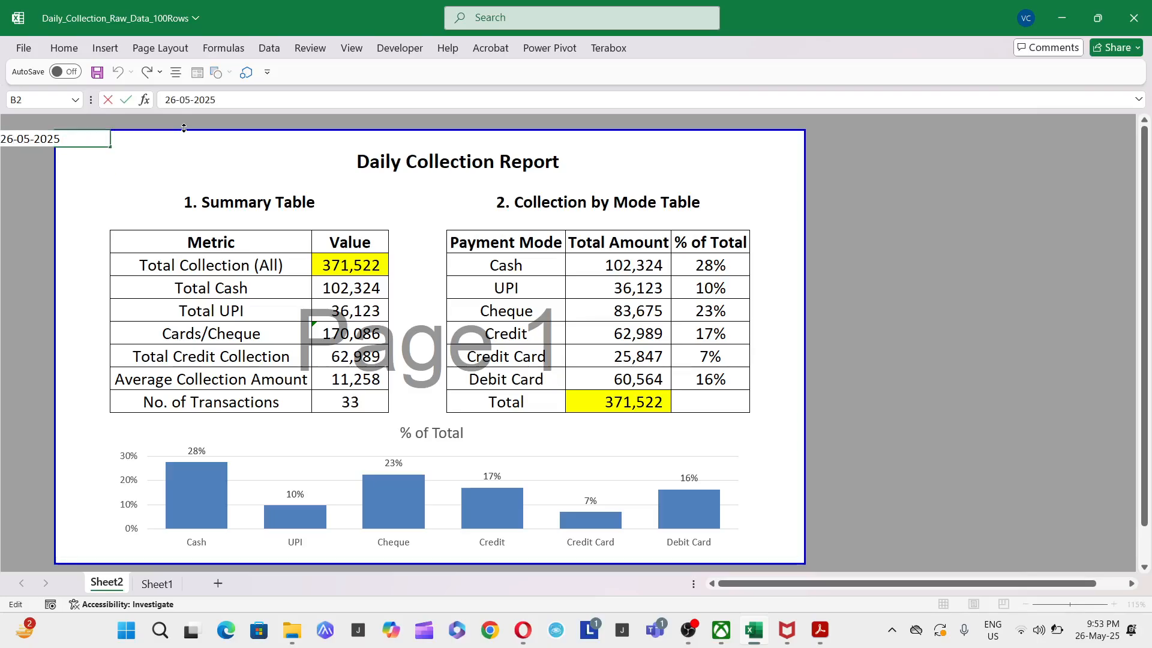
key("BackSpace")
type("5")
key("Return")
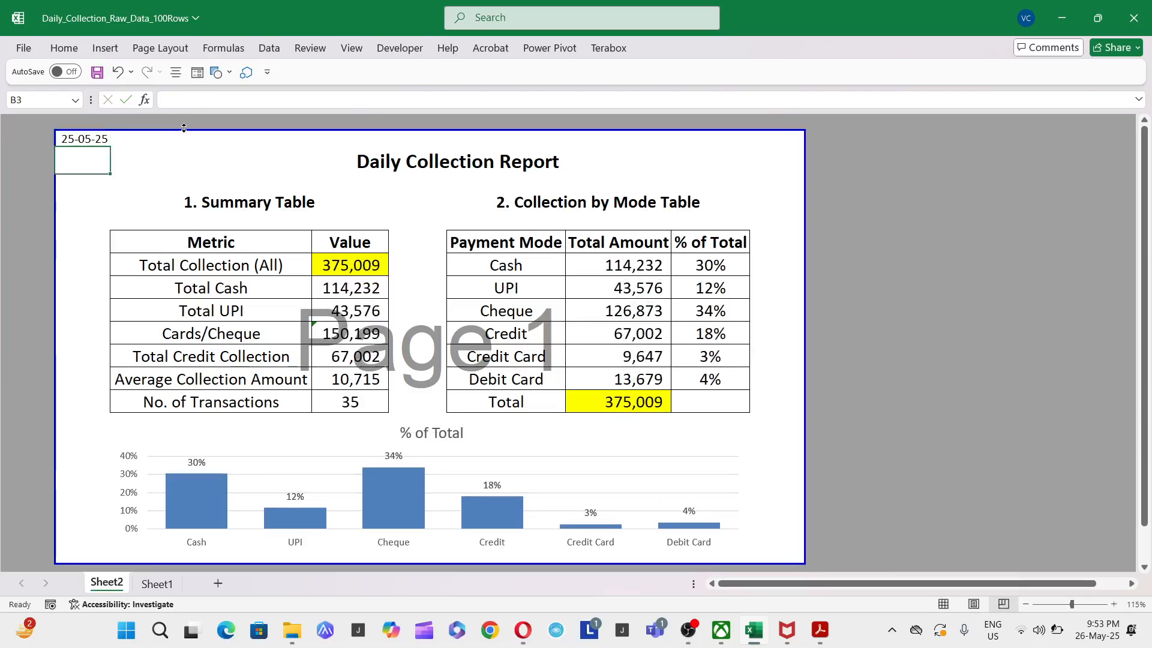
left_click(331, 264)
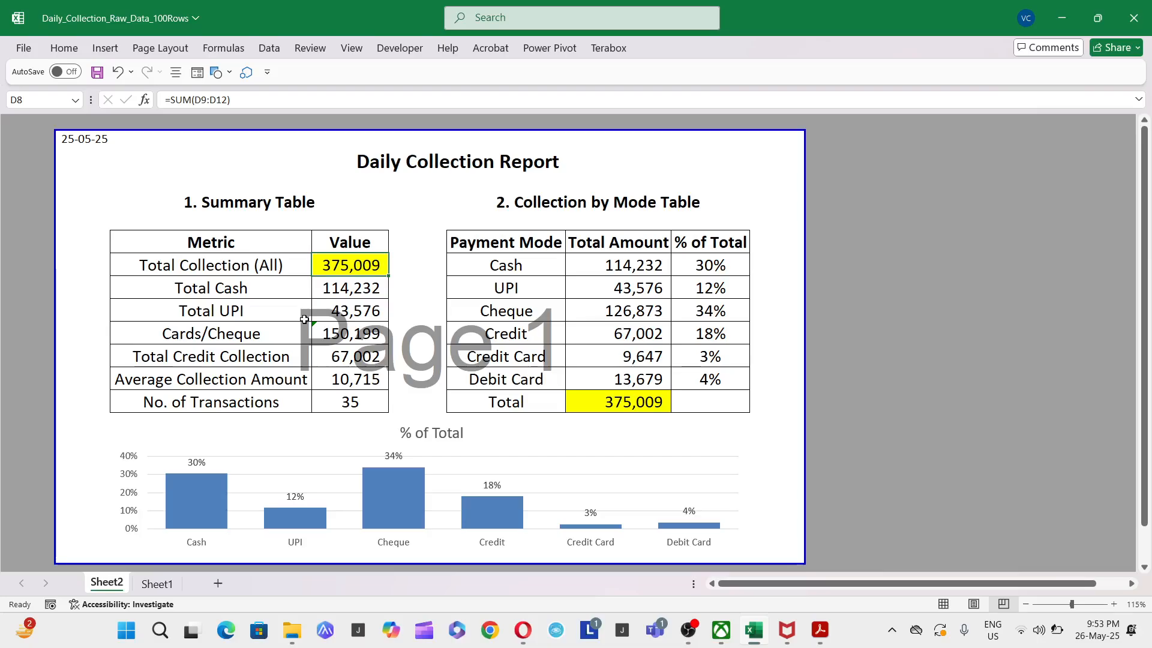
- Print the report with Microsoft Print to PDF and save the output on the Desktop as 123
key("ctrl+p")
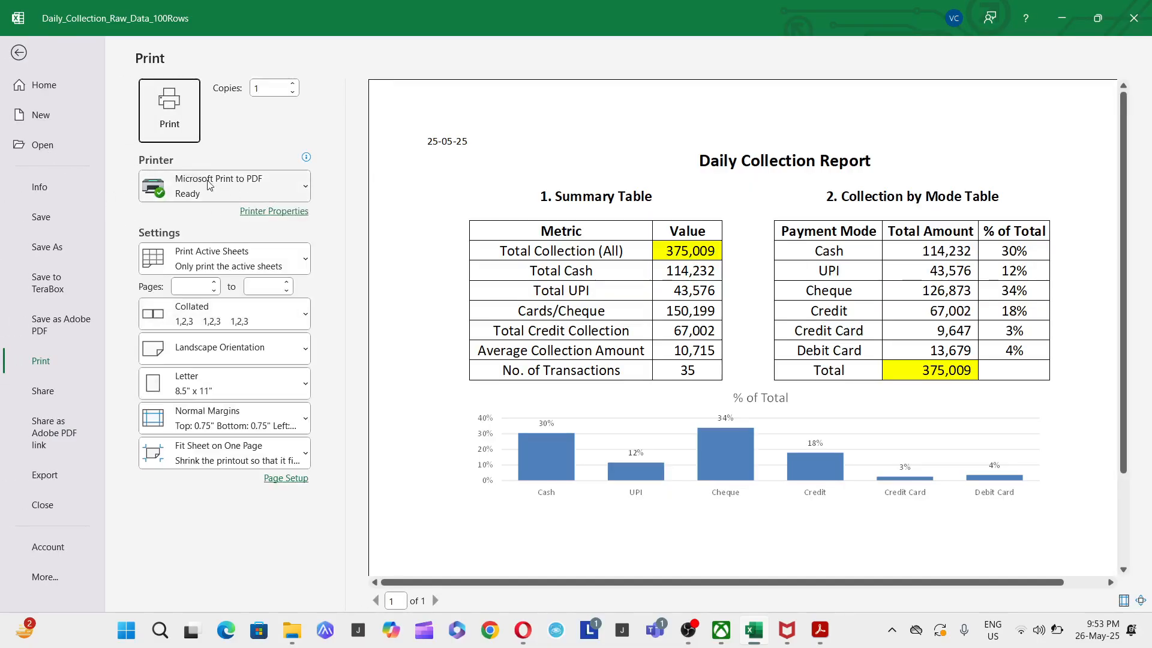
left_click(303, 187)
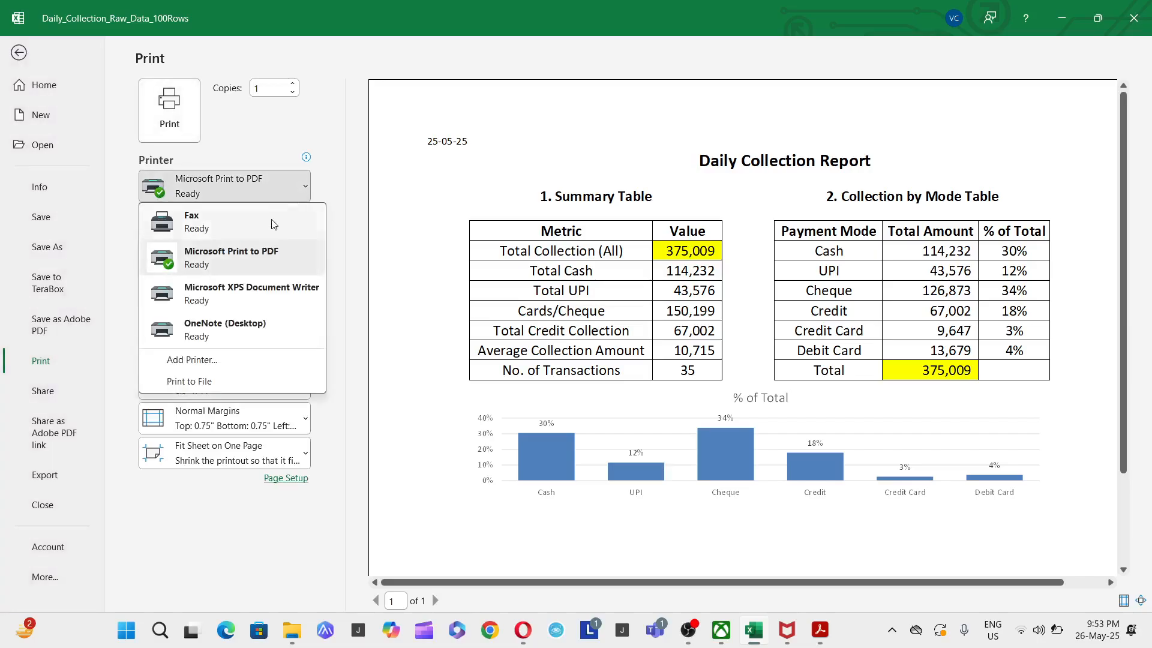
left_click(232, 268)
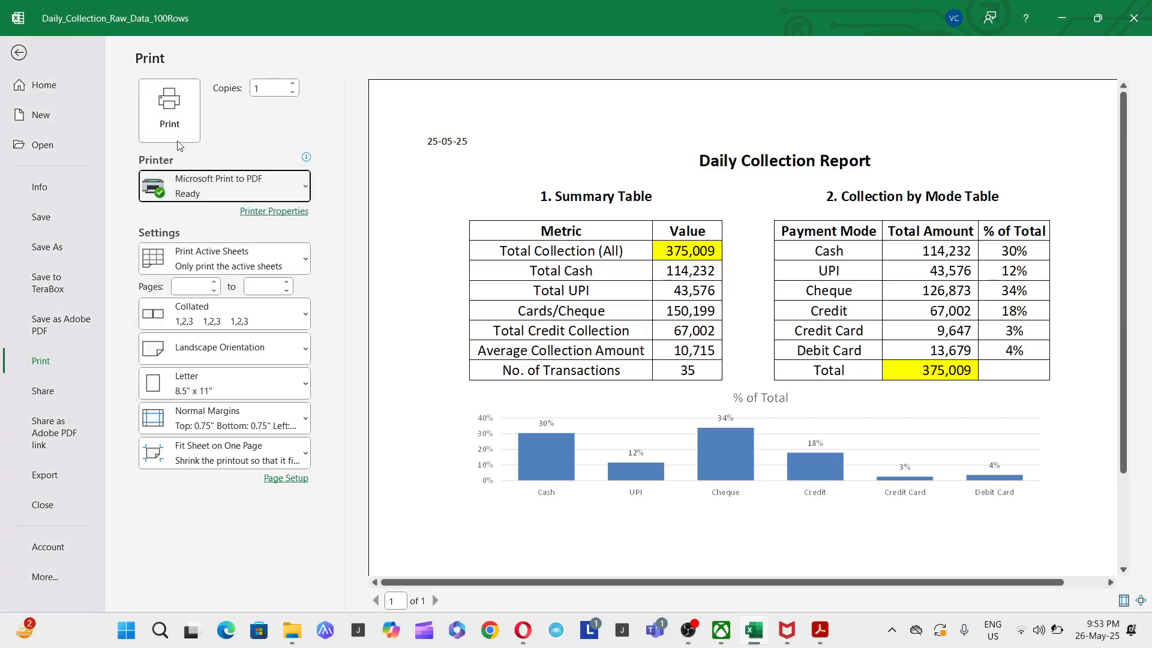
left_click(168, 104)
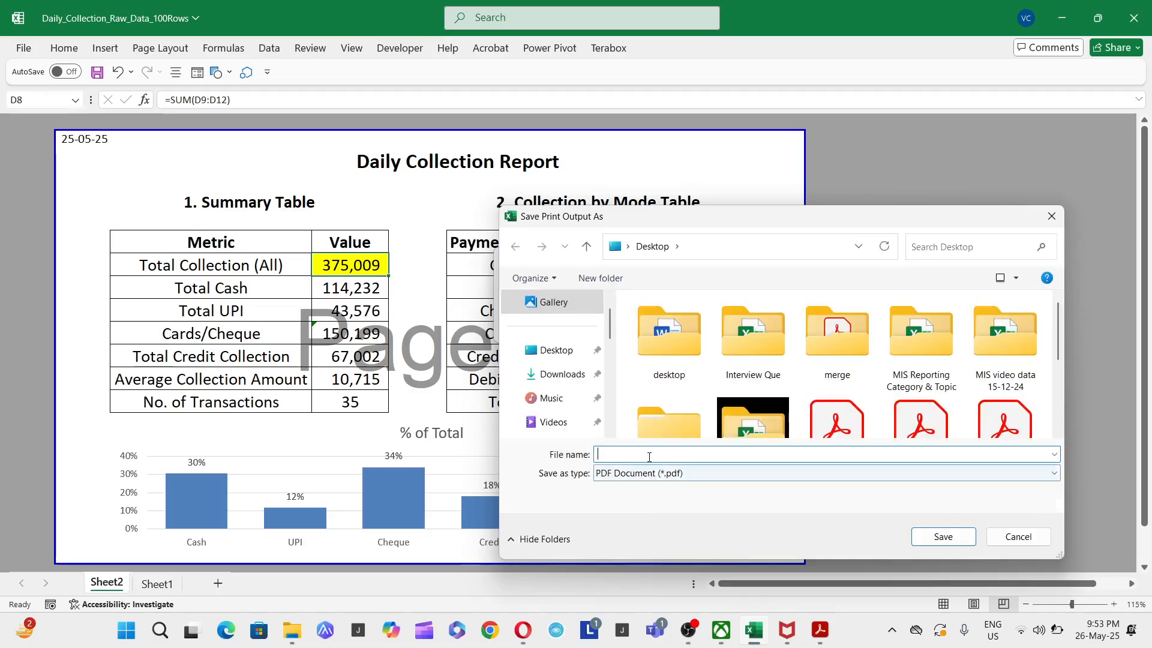
type("123")
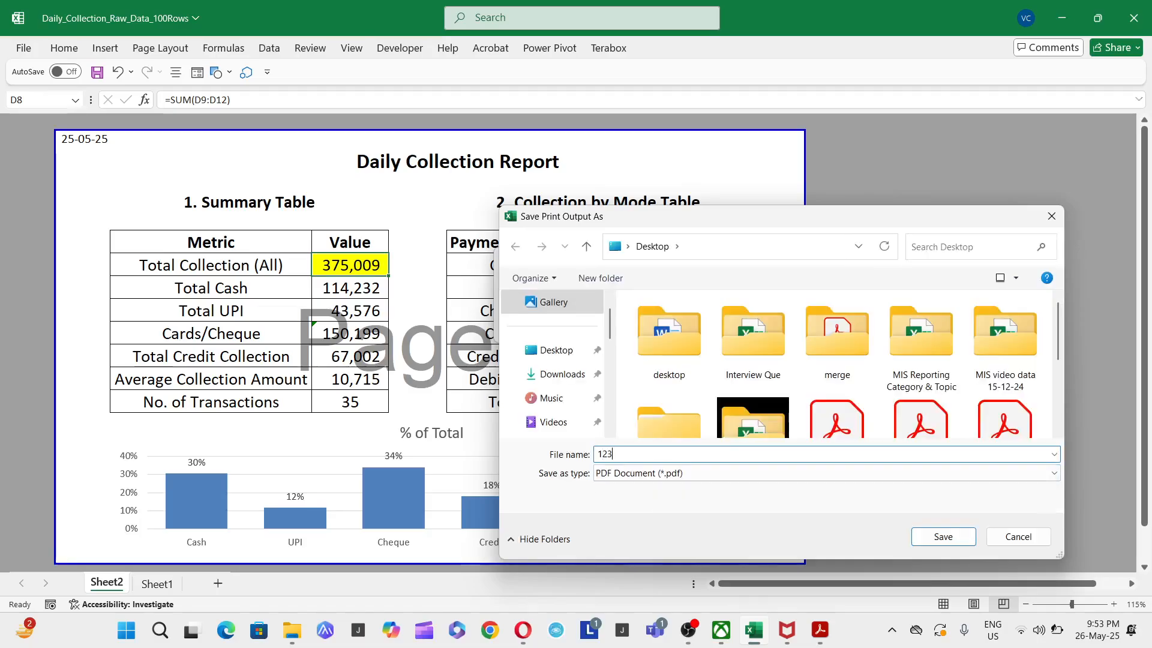
left_click(943, 536)
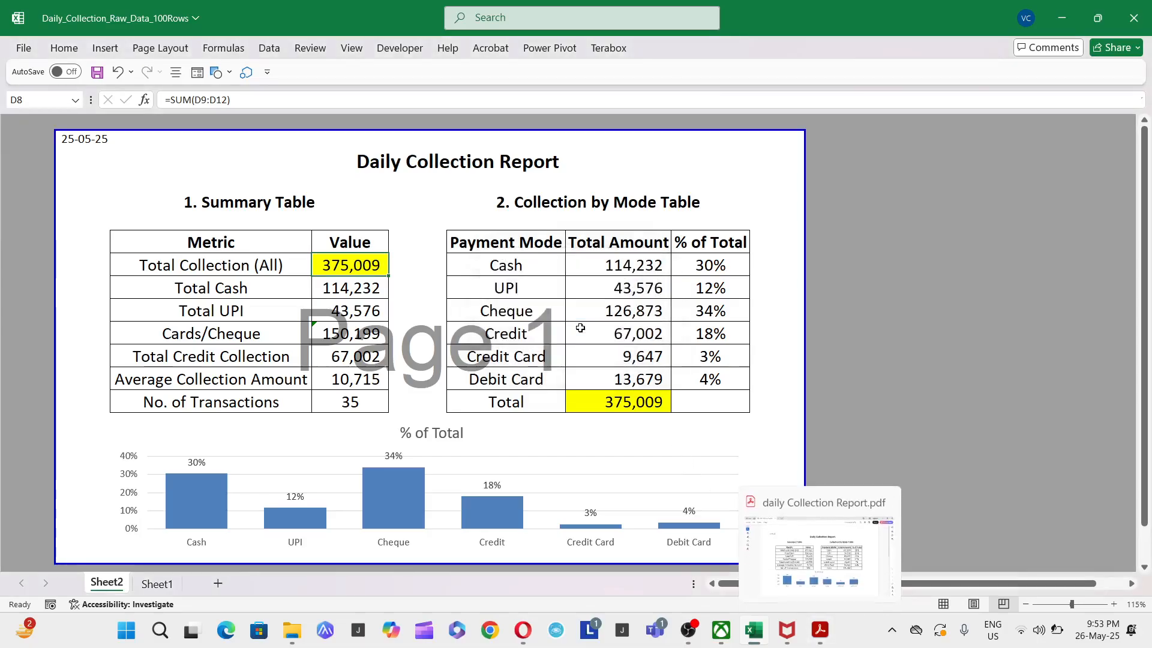
- Open 123.pdf from the desktop in Adobe Acrobat and close the All tools pane to view the report
key("super+d")
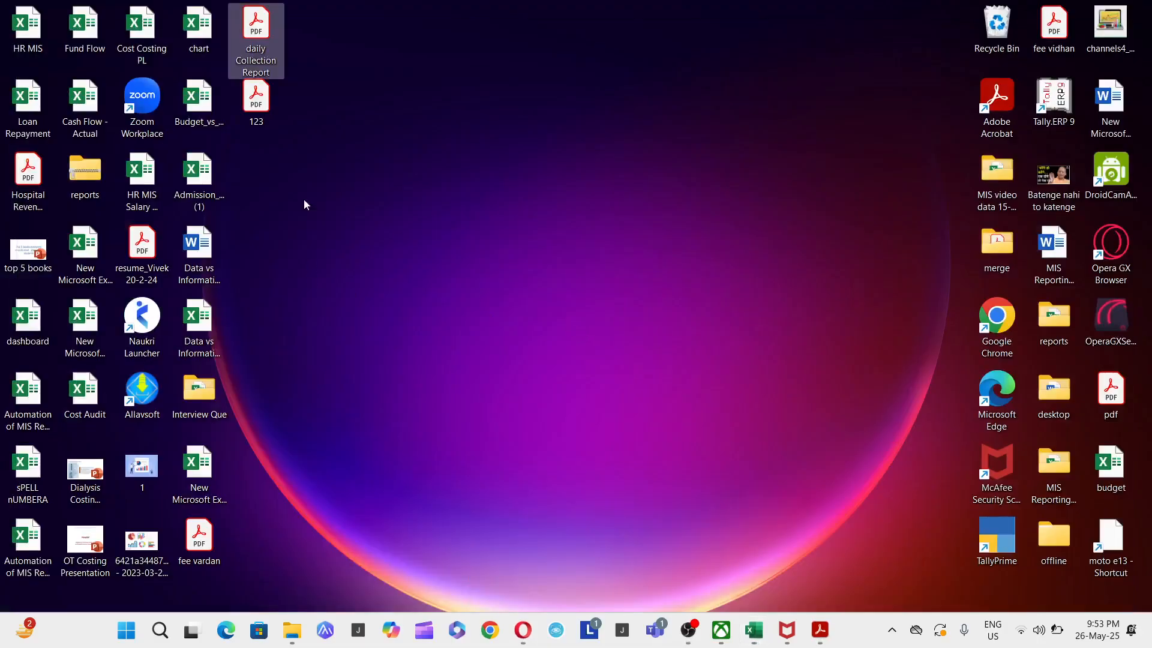
left_click(260, 117)
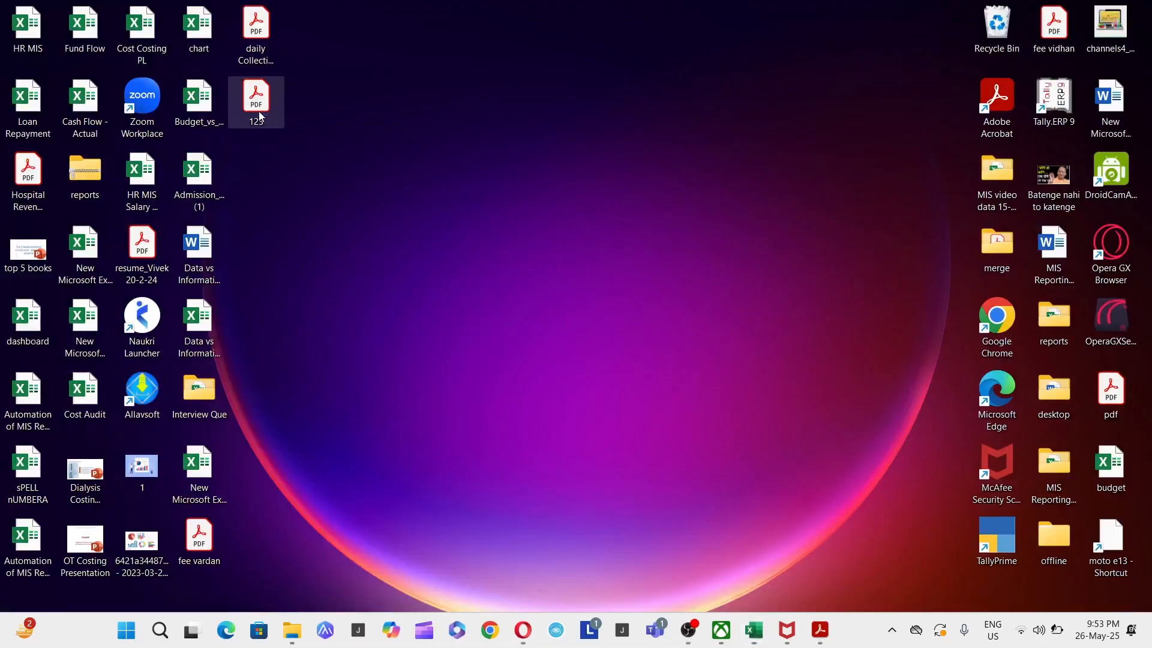
double_click(260, 117)
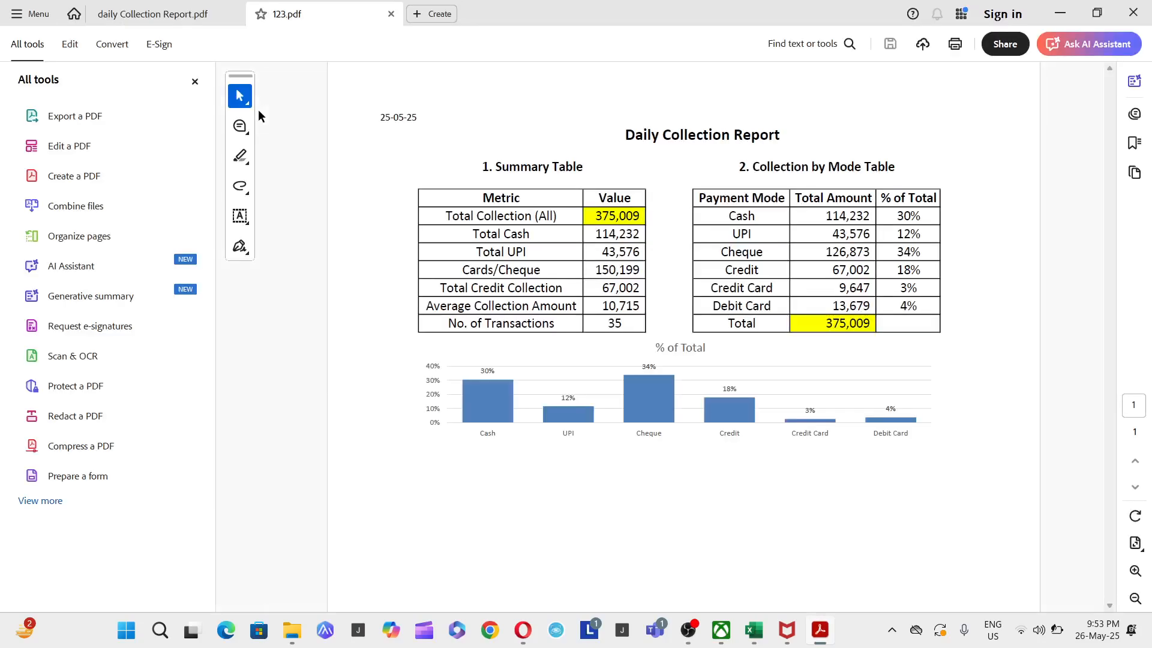
left_click(195, 81)
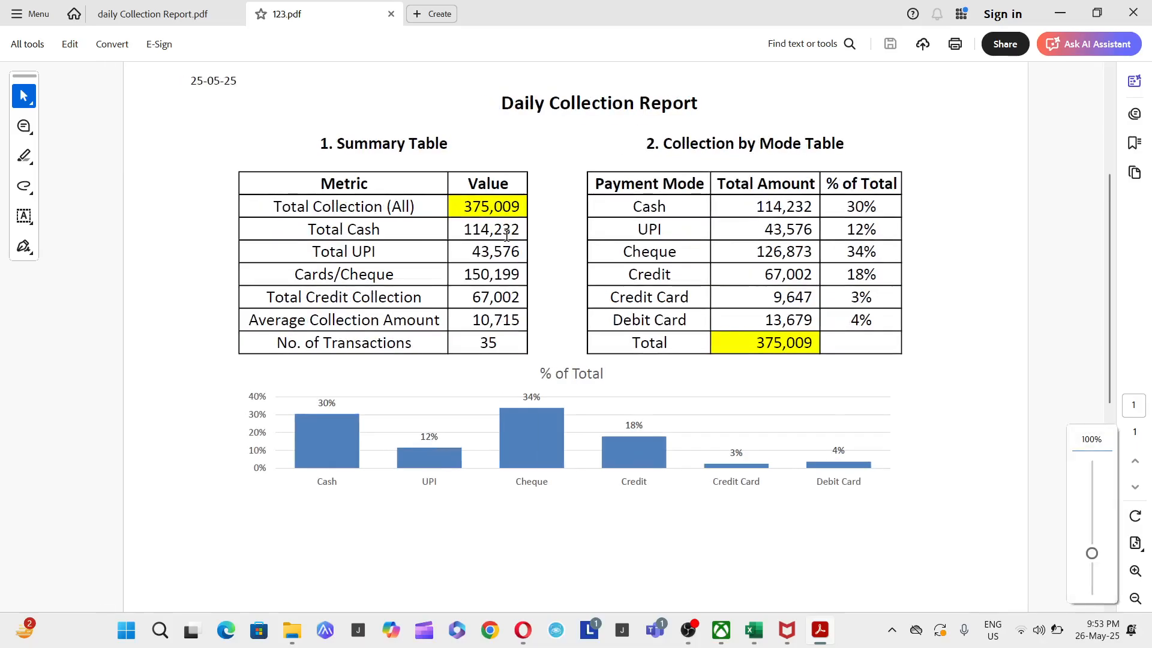
- Switch back to the Daily_Collection_Raw_Data_100Rows workbook in Excel
key("alt+Tab")
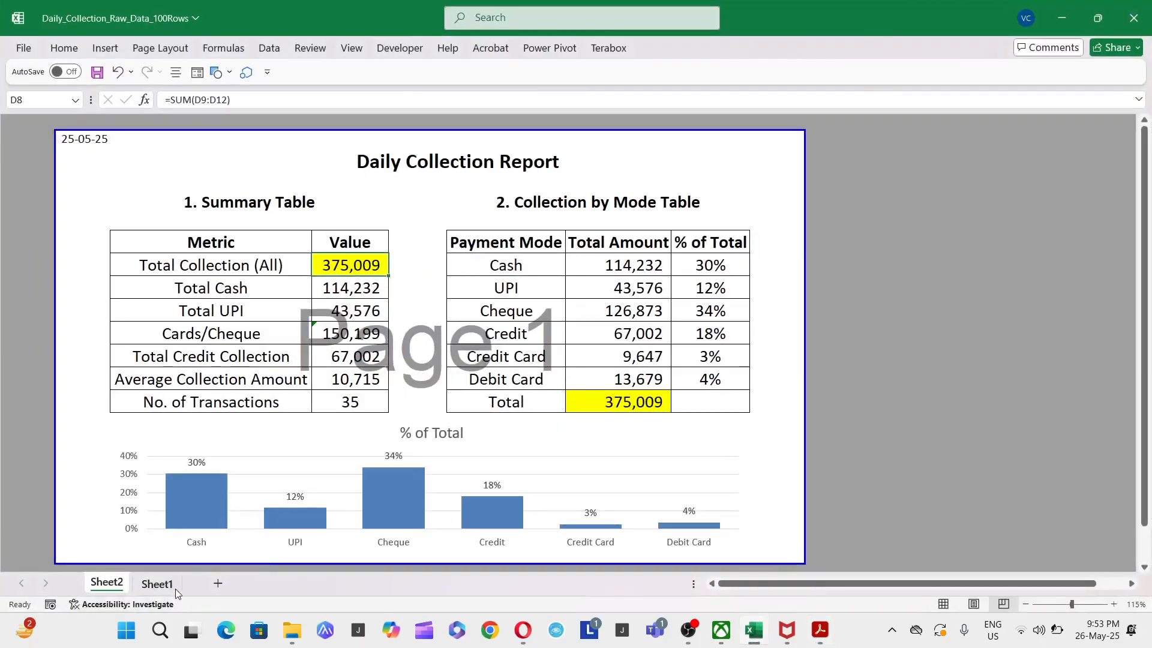
left_click(157, 584)
left_click(99, 169)
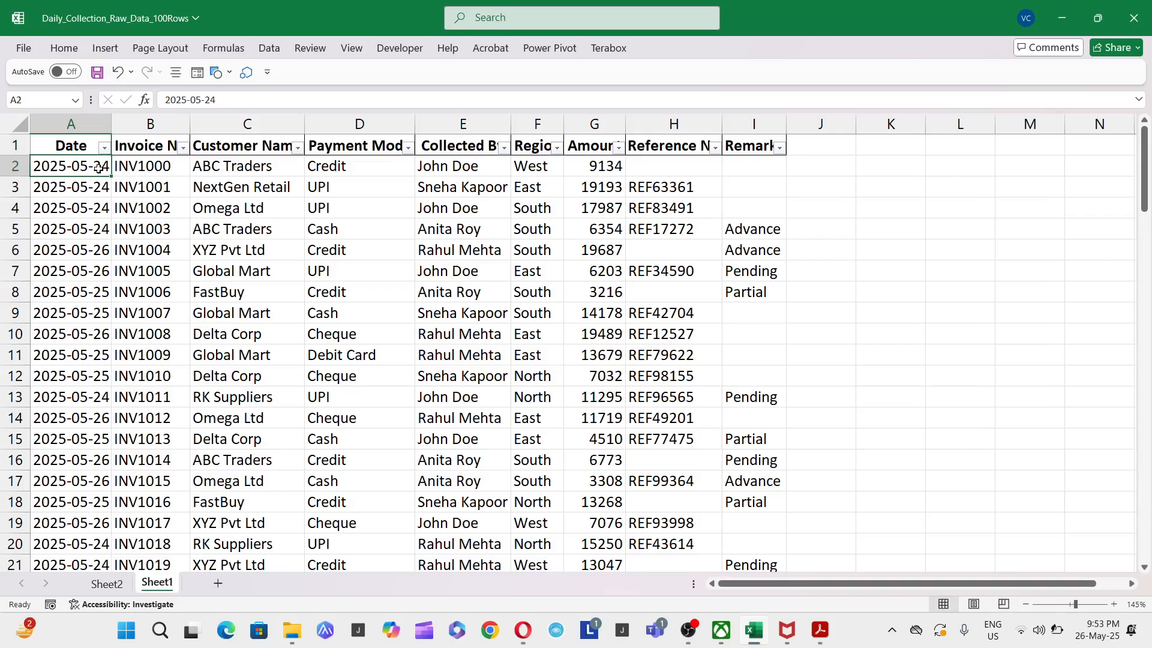
type("2")
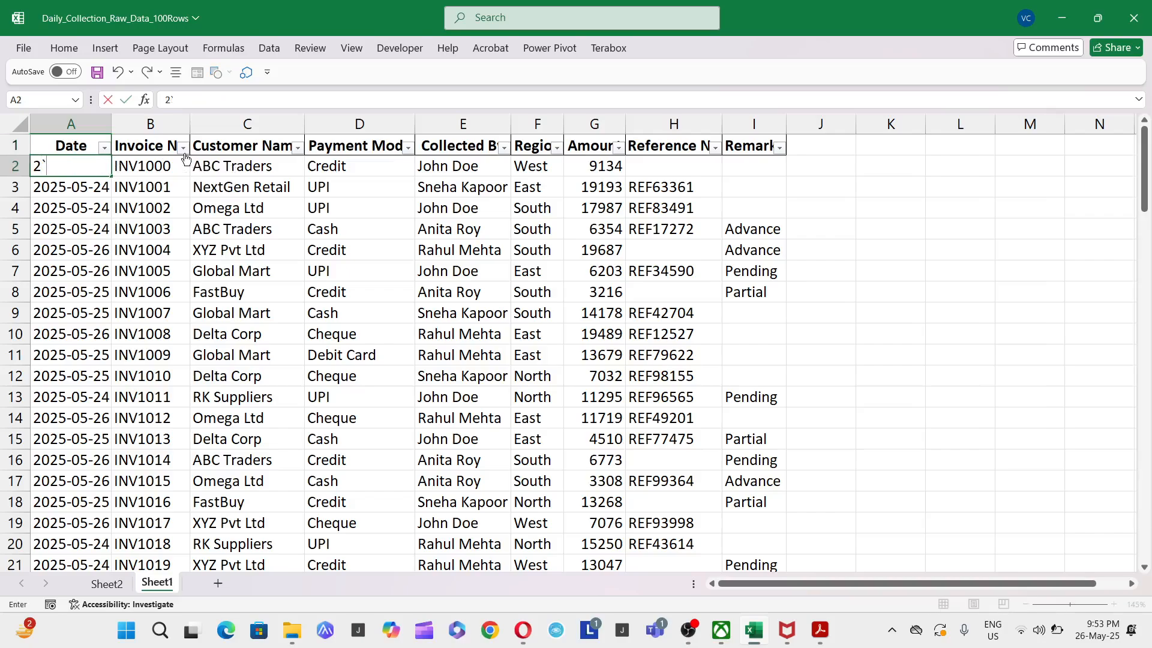
type("`")
key("Escape")
key("ctrl+Page_Up")
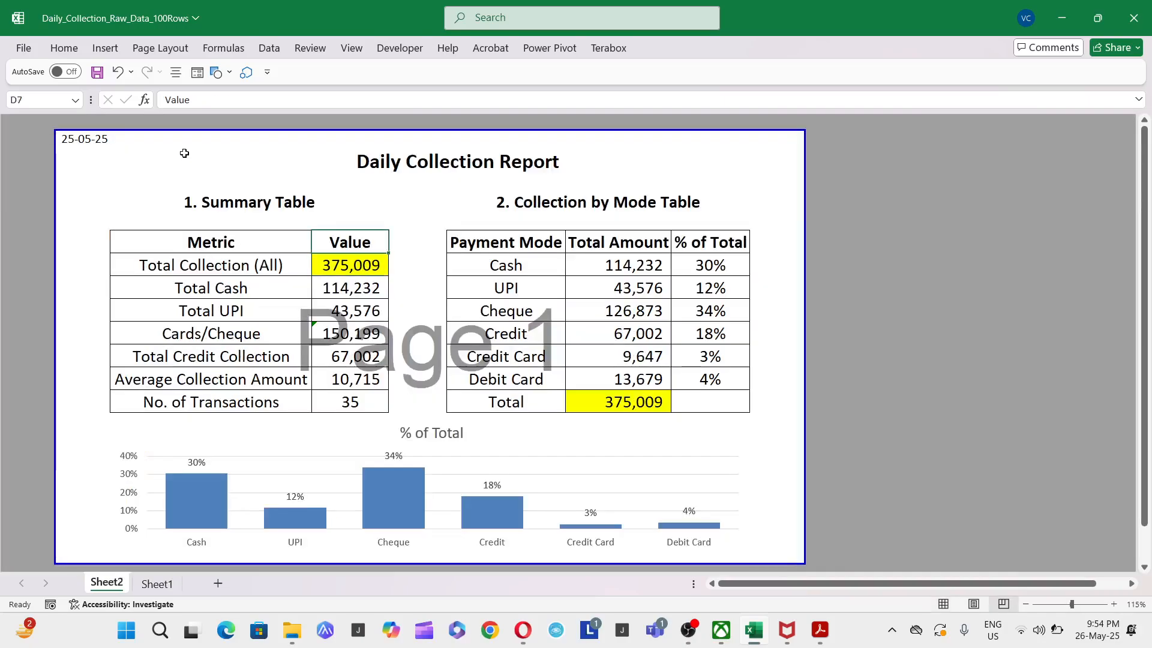
- Make the report date in B2 on Sheet2 bold and set its font size to 15
key("Up")
key("Up")
key("Left")
key("Left")
key("Up")
key("Up")
key("Right")
key("Up")
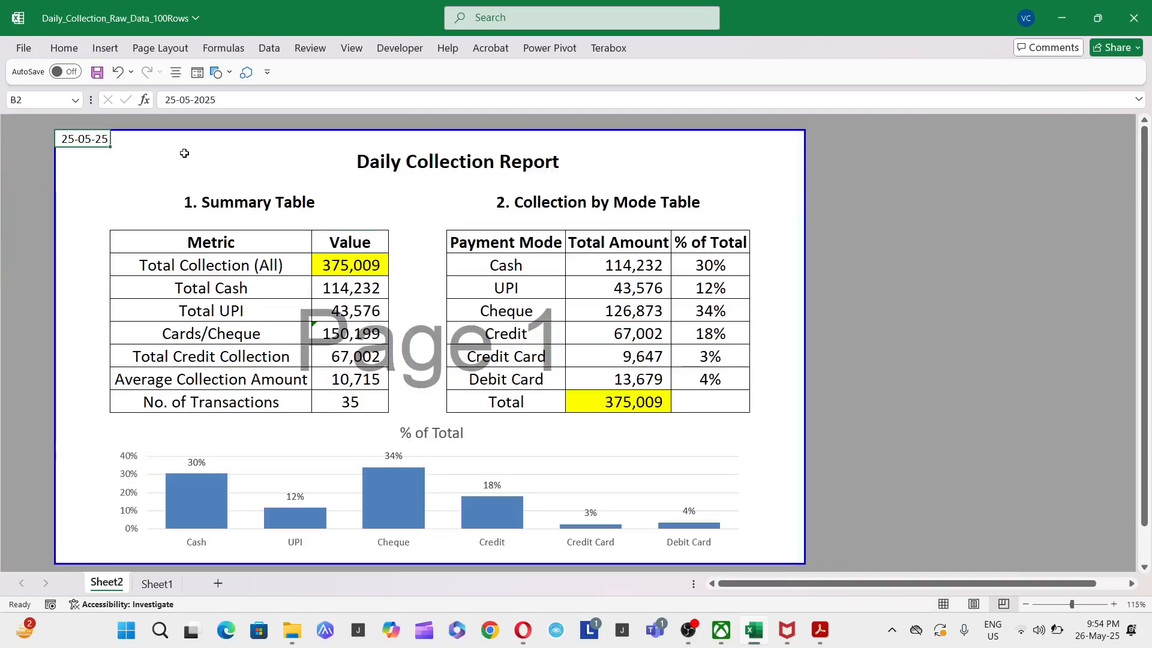
key("ctrl+b")
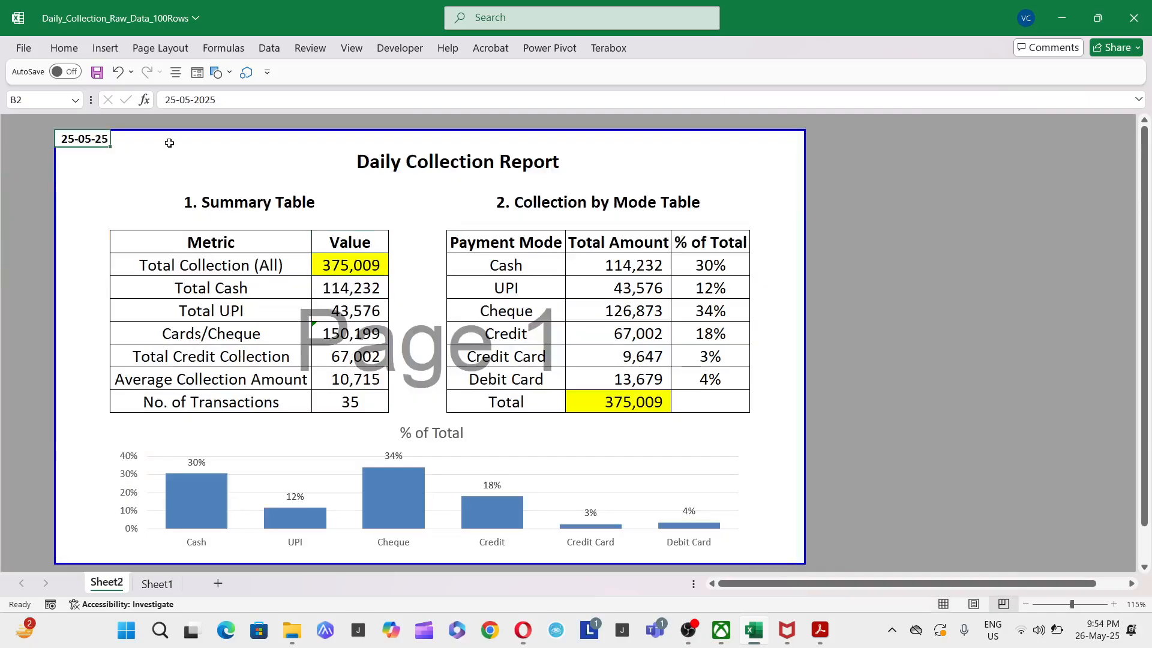
left_click(60, 53)
left_click(201, 74)
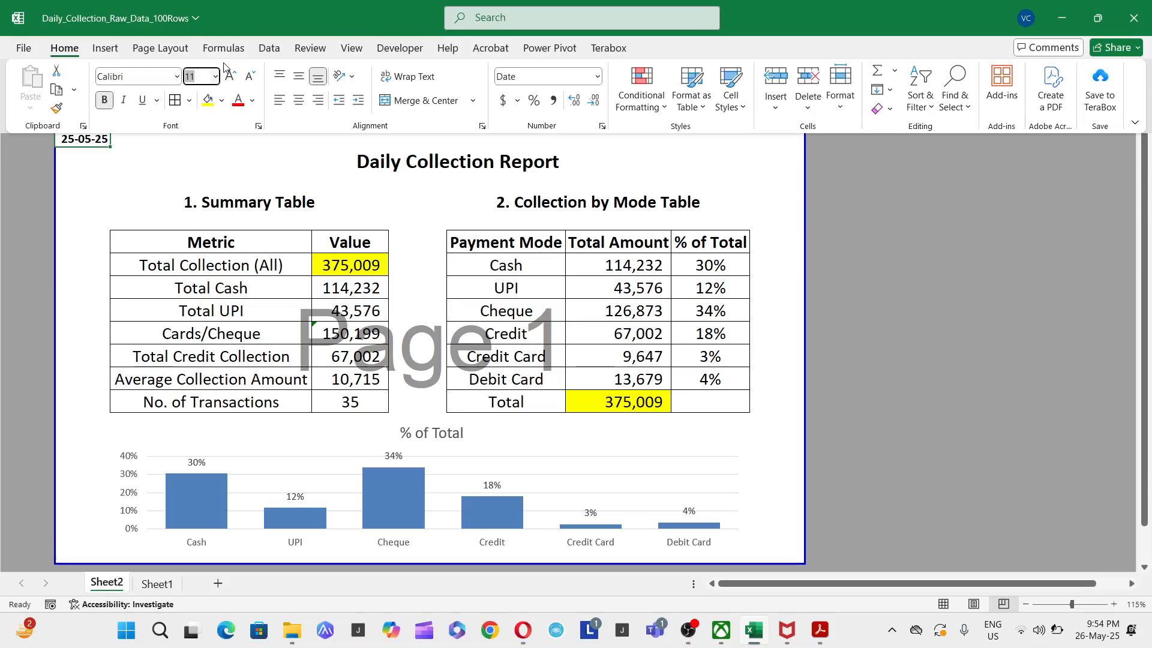
type("15")
key("Return")
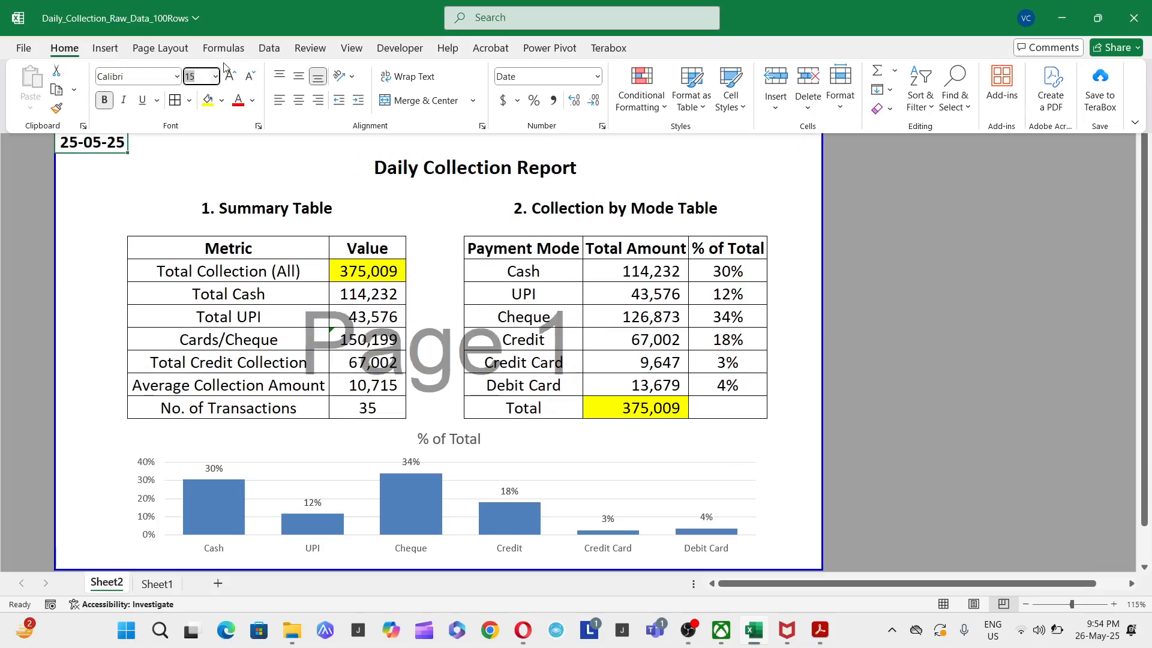
key("ctrl+F1")
- Check which dates the Date column's filter on Sheet1 offers, without applying a filter
left_click(157, 583)
left_click(345, 379)
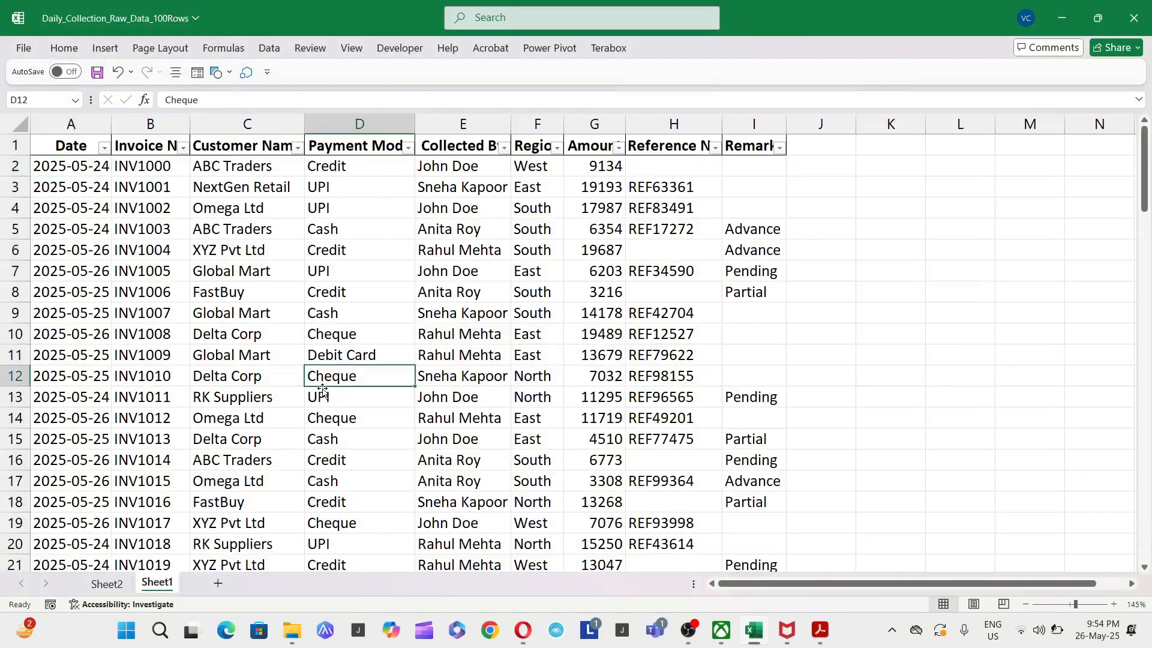
key("ctrl+Up")
key("ctrl+Left")
key("alt+Down")
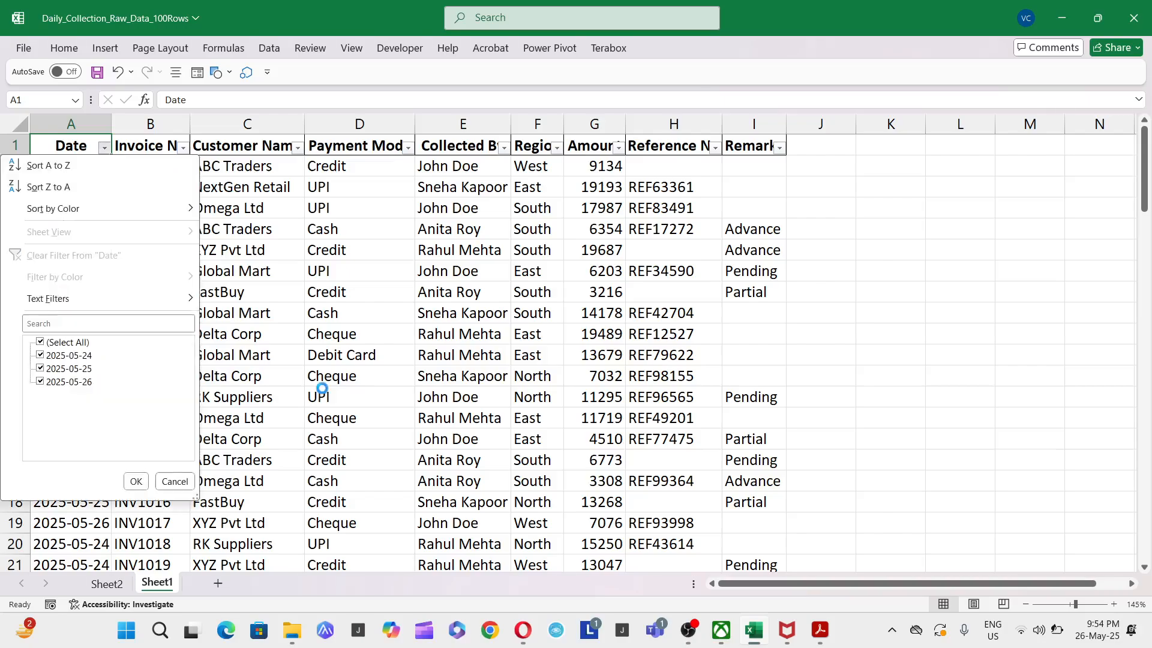
key("Escape")
- Select all amounts in G2:G101 on Sheet1 to check their sum
key("Right")
key("Right")
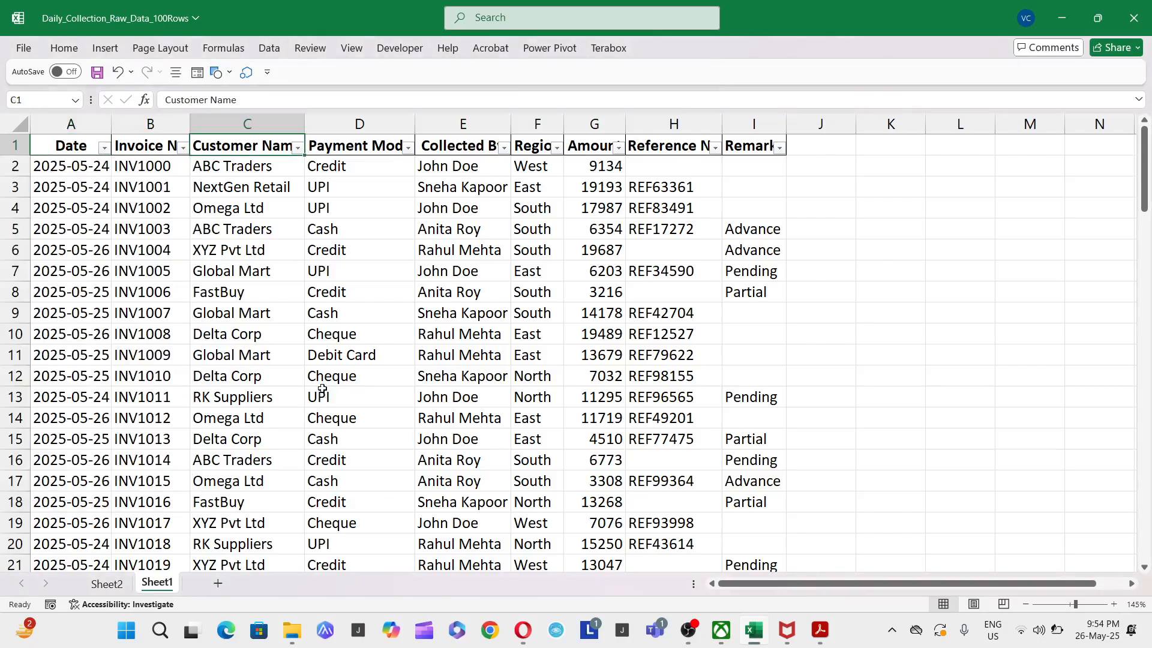
key("Right")
key("Right")
key("Right")
key("Right")
key("Down")
key("ctrl+shift+Down")
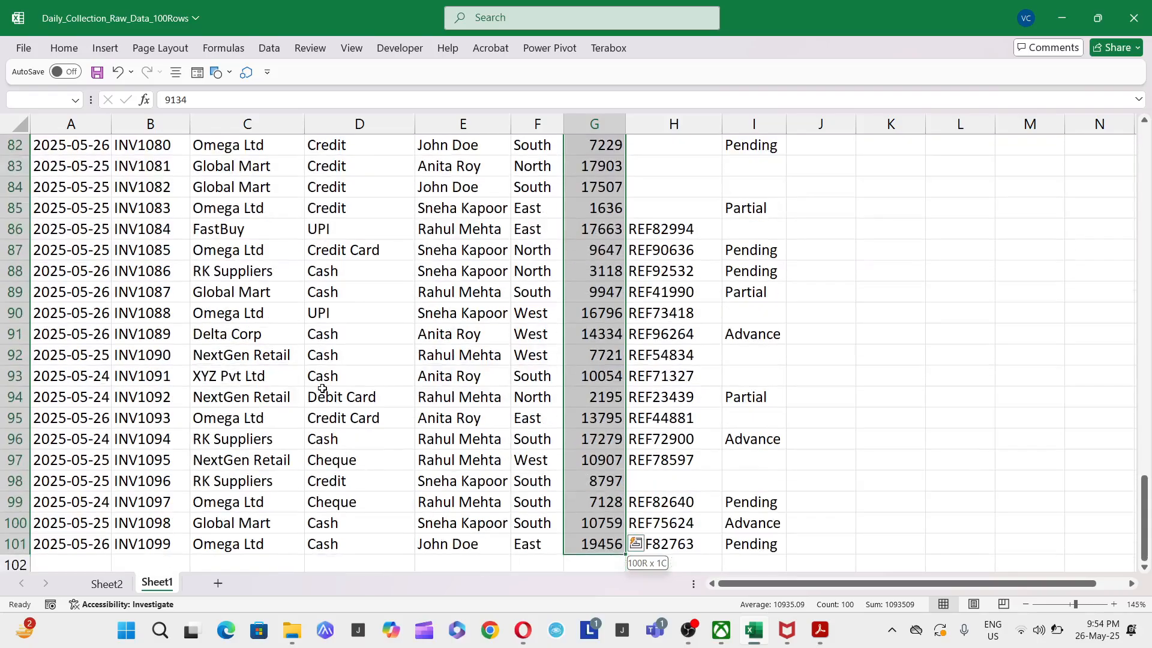
key("ctrl+Up")
key("Down")
key("ctrl+shift+Down")
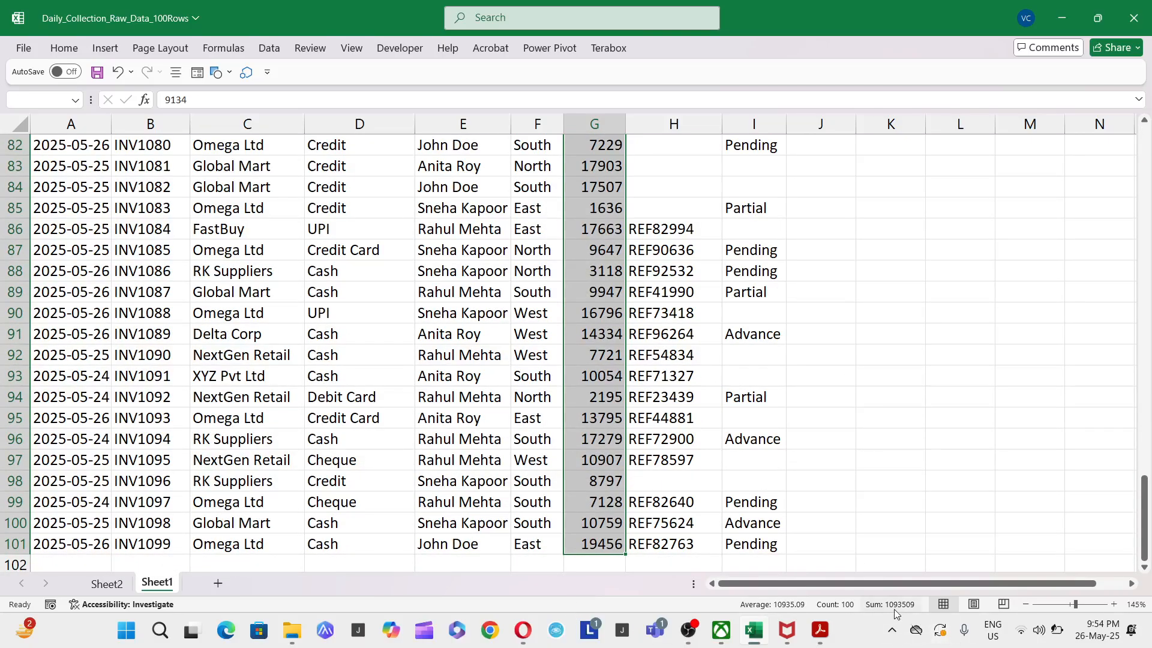
left_click(471, 362)
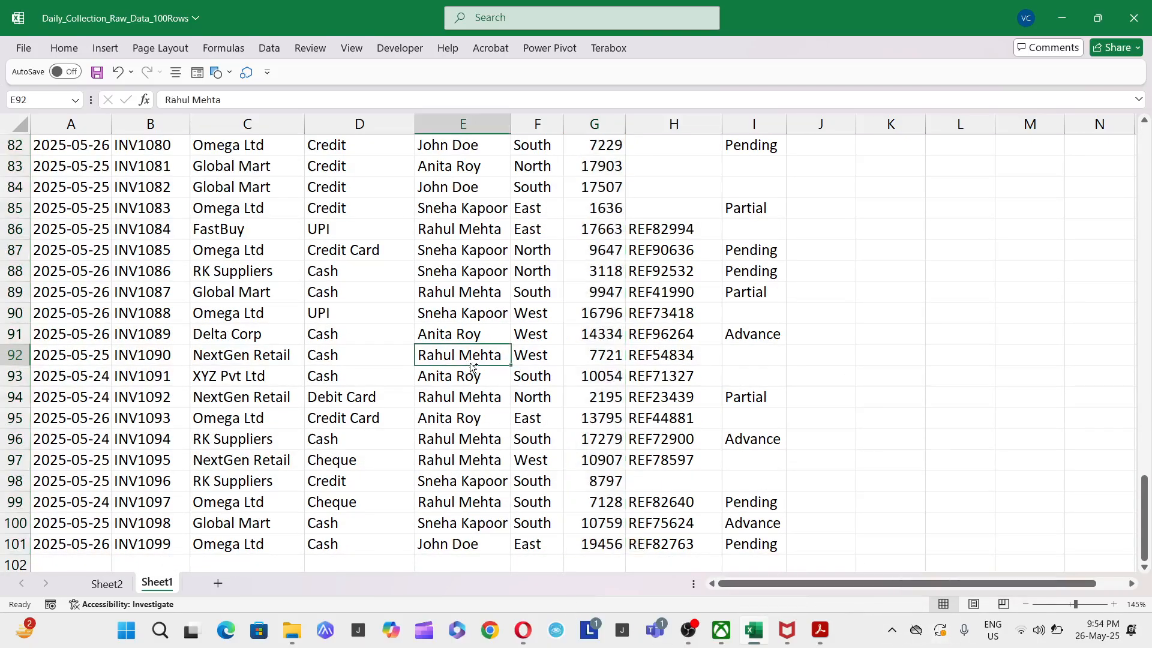
- Change the first record's date in A2 on Sheet1 to 2025-05-25
key("ctrl+Up")
key("ctrl+Left")
key("Down")
type("2")
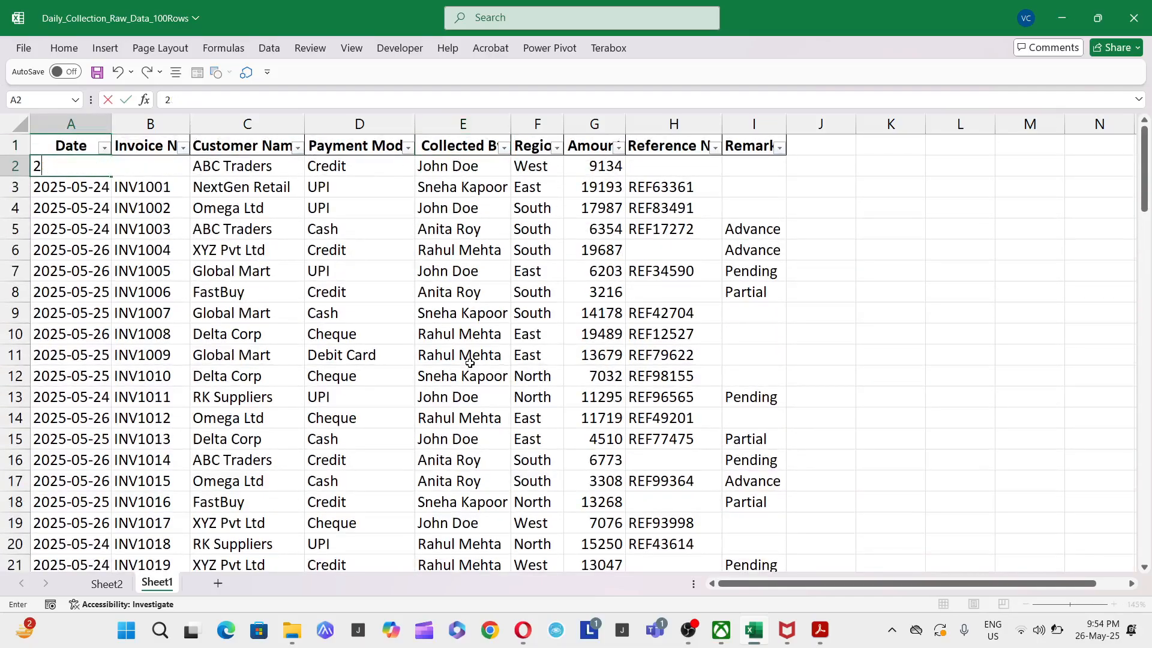
type("025-05-24")
key("F2")
key("BackSpace")
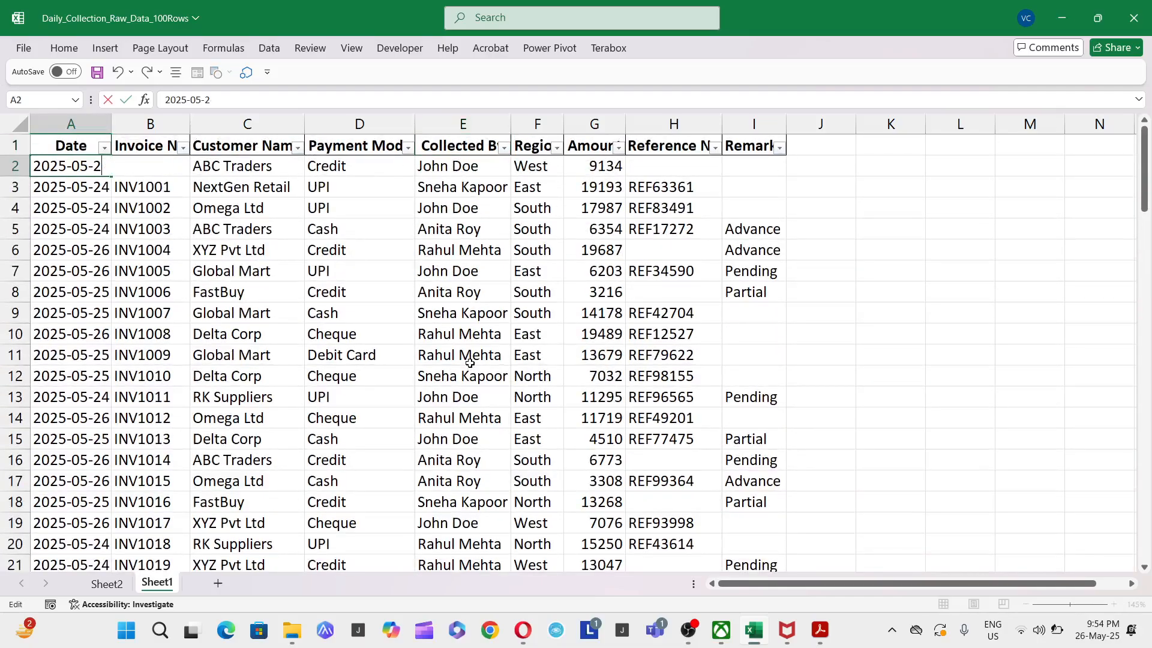
key("Return")
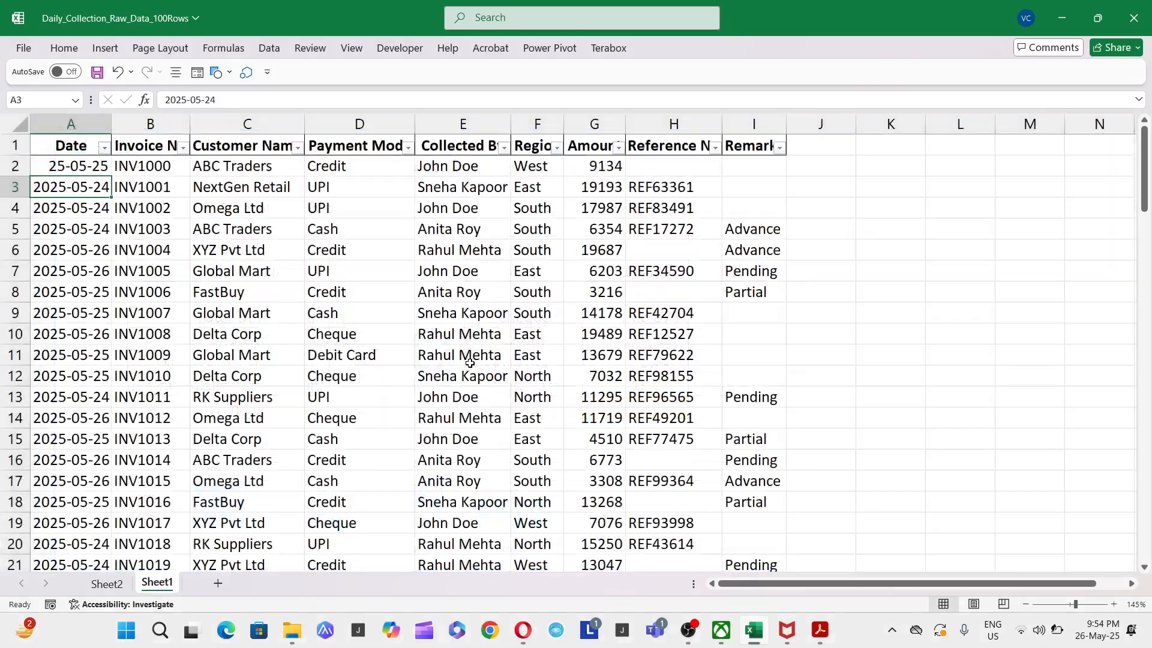
- Copy the date in A2 down to all remaining records in A3:A101
key("Up")
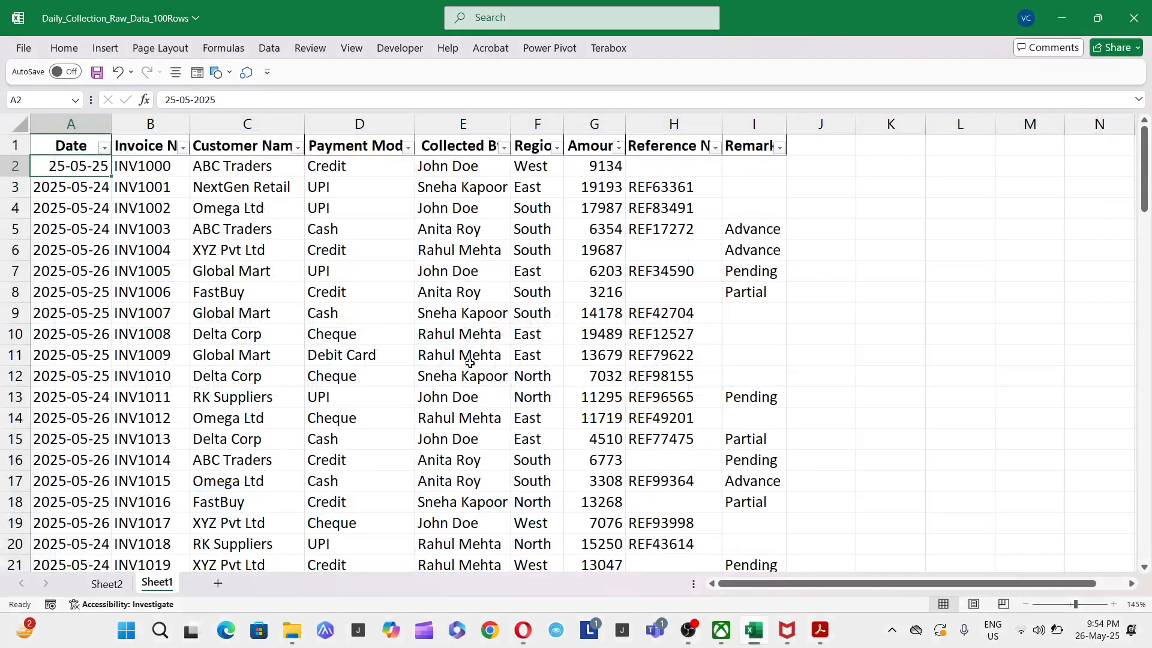
key("ctrl+c")
key("Down")
key("ctrl+shift+Down")
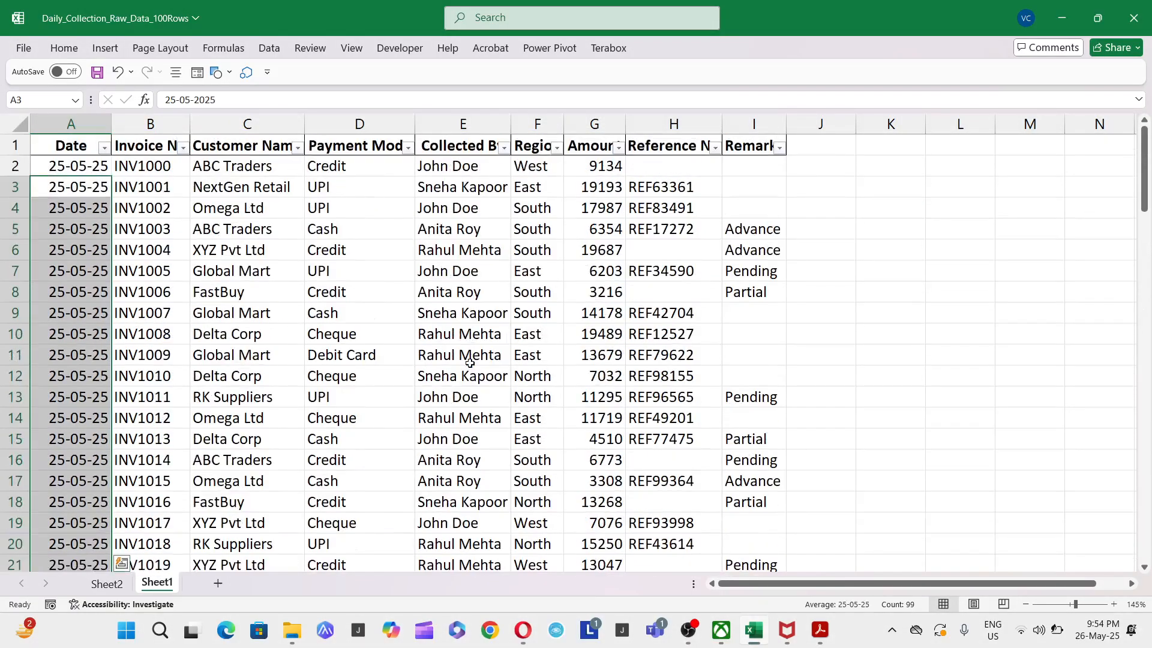
- AutoFit the Summary Table's Value column on Sheet2 to the Total Collection (All) value and compare the two highlighted totals
key("ctrl+Page_Up")
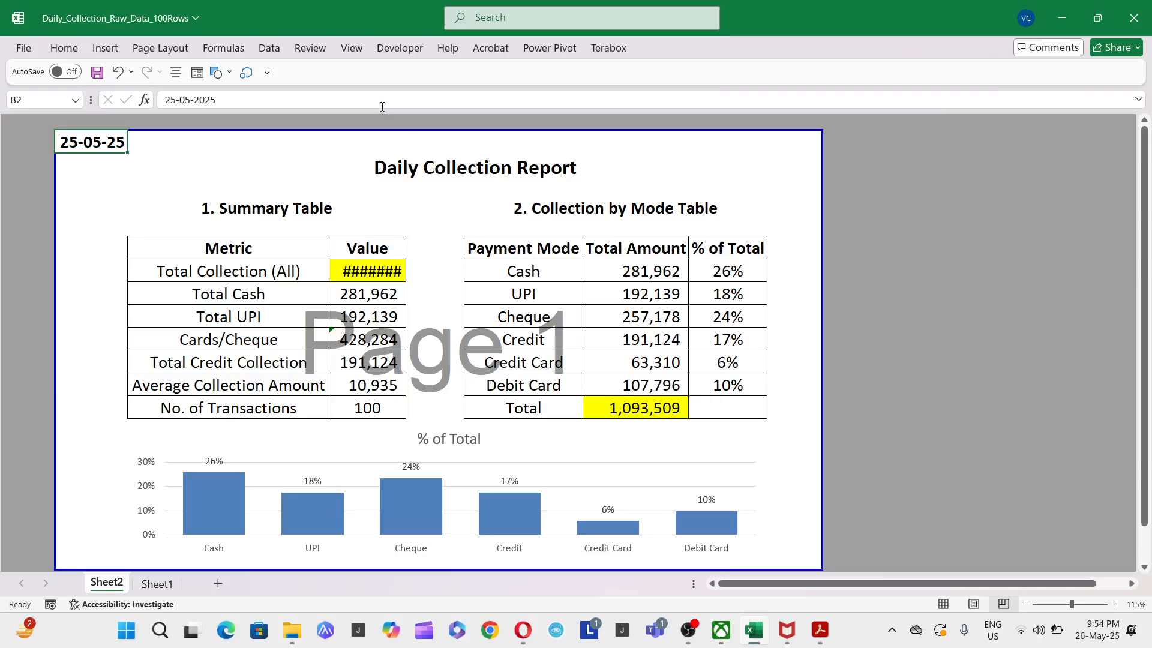
left_click(404, 268)
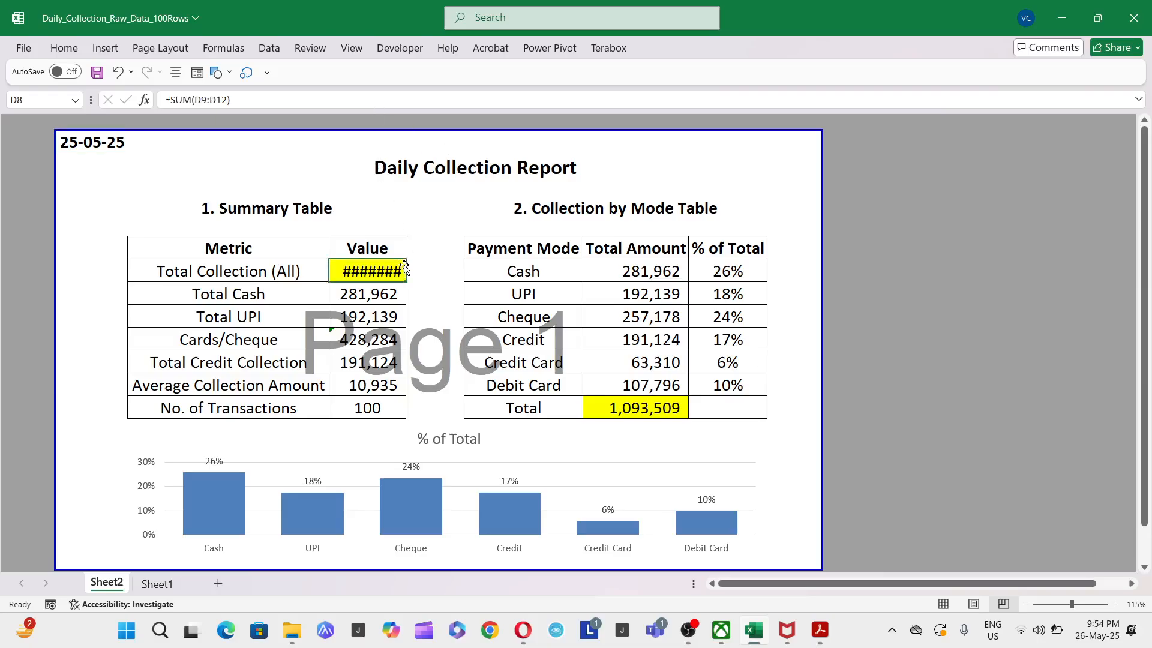
key("Up")
key("Down")
key("alt+o")
key("c")
key("a")
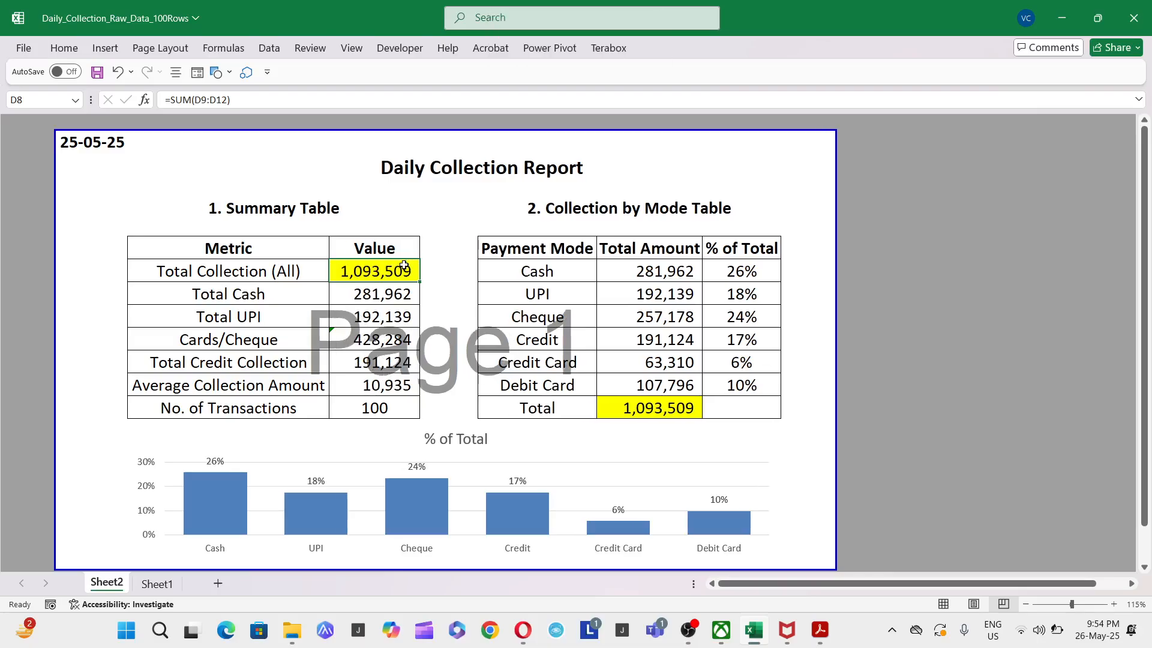
left_click(677, 403)
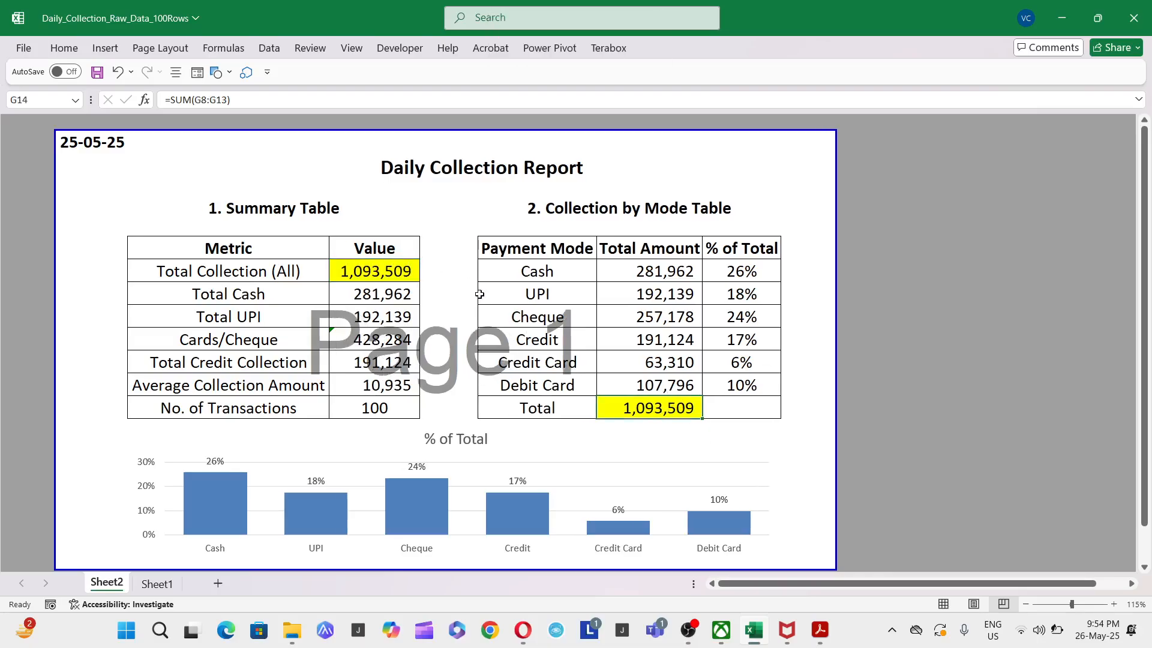
left_click(334, 271)
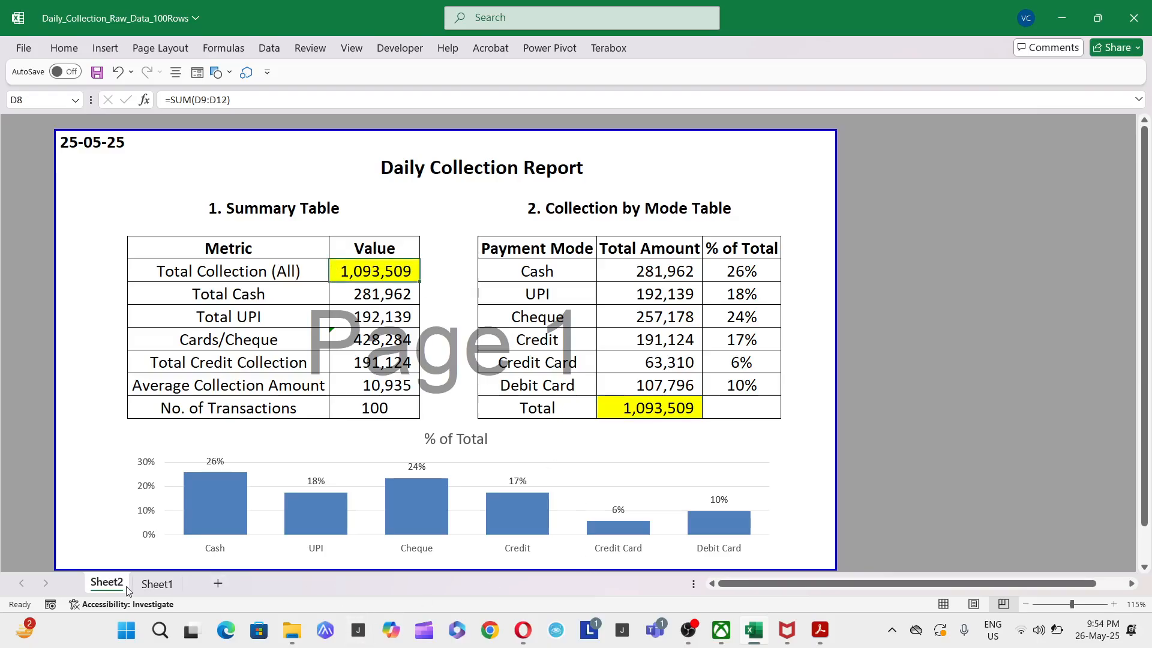
- Total the Amount column on Sheet1 with AutoSum in G102, summing G2:G101
left_click(156, 584)
scroll(570, 555, "down", 3)
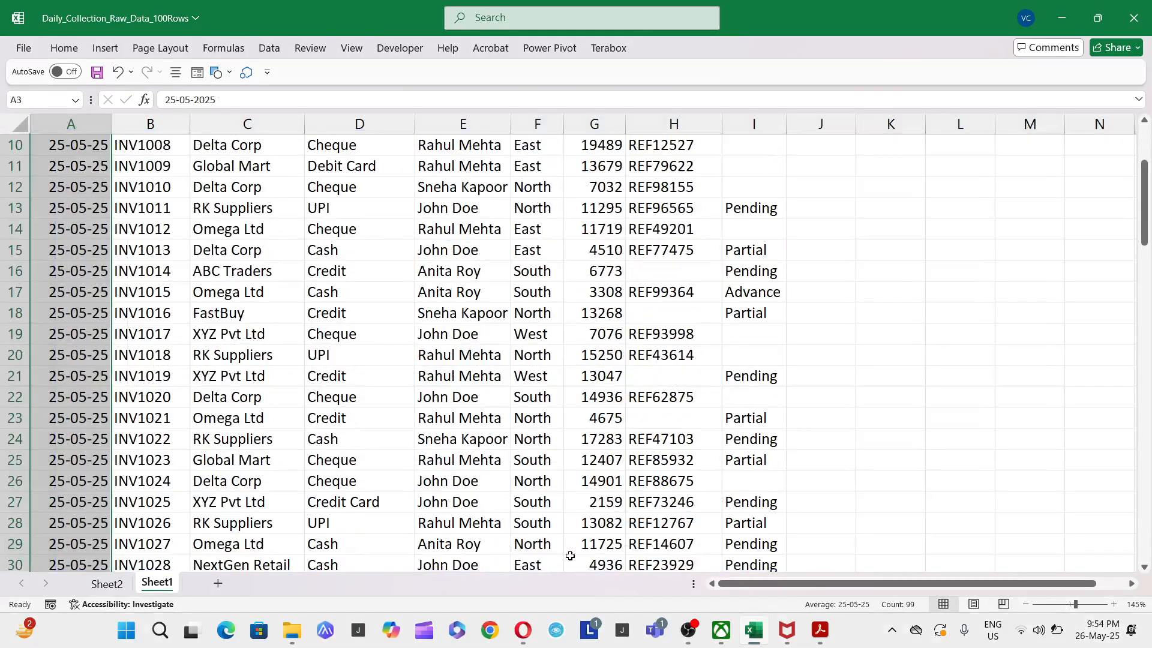
left_click(578, 538)
key("ctrl+Down")
key("Down")
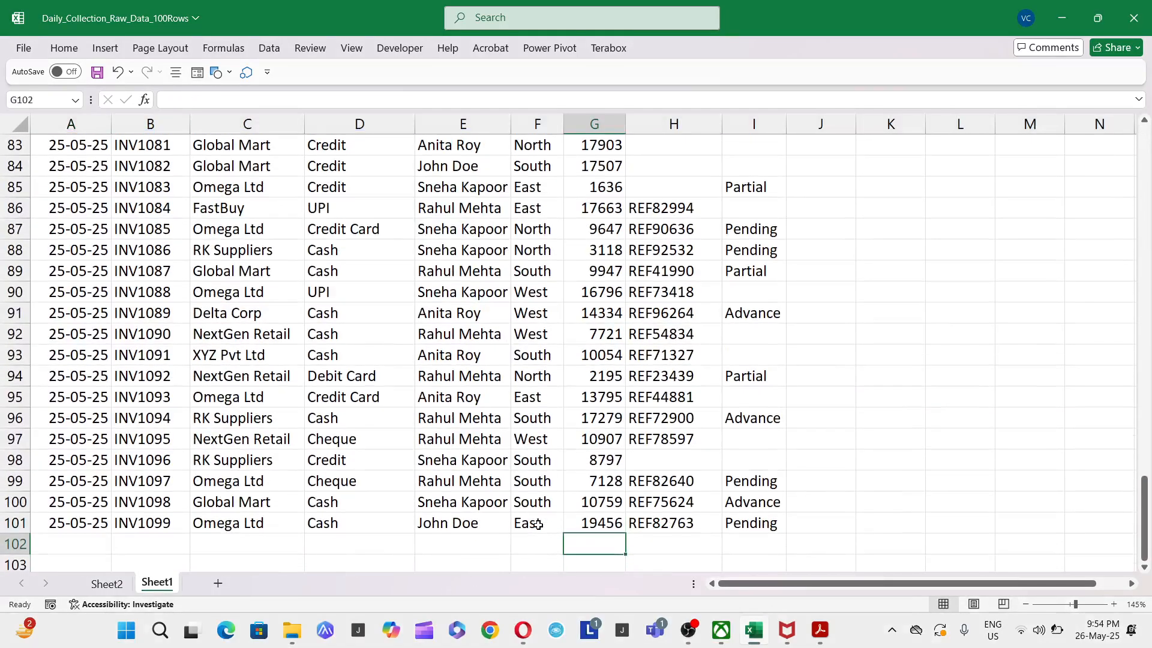
key("alt+equal")
key("Return")
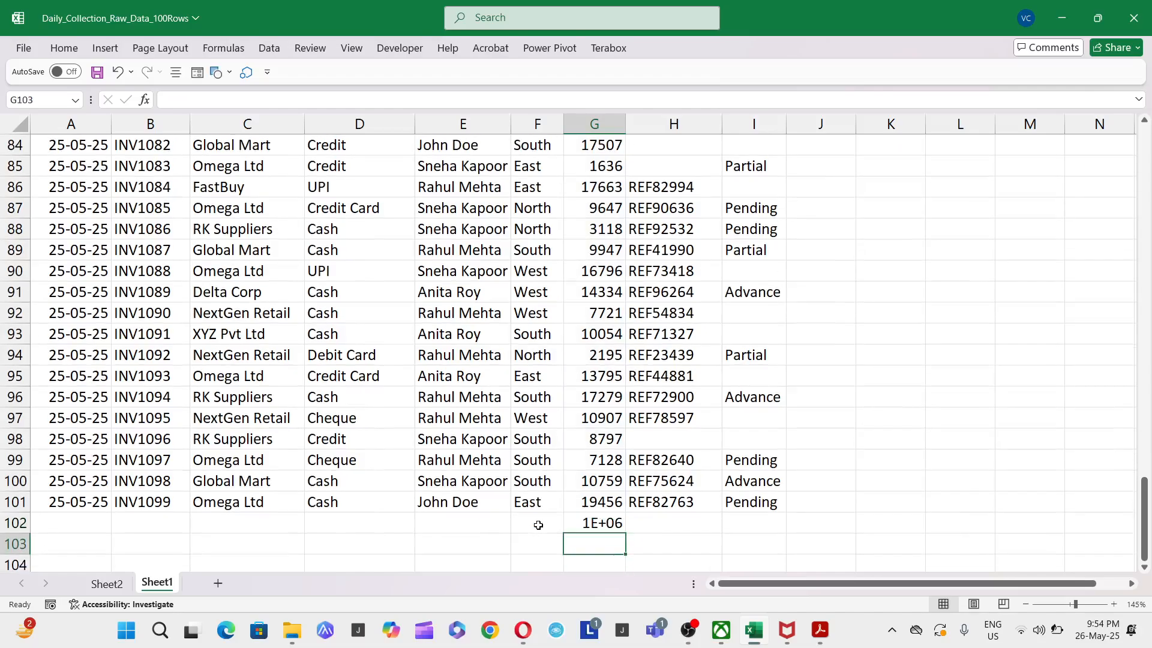
- AutoFit the Amount column to the total in G102, make that total bold, and return to Sheet2
key("Up")
key("alt+h")
key("o")
key("i")
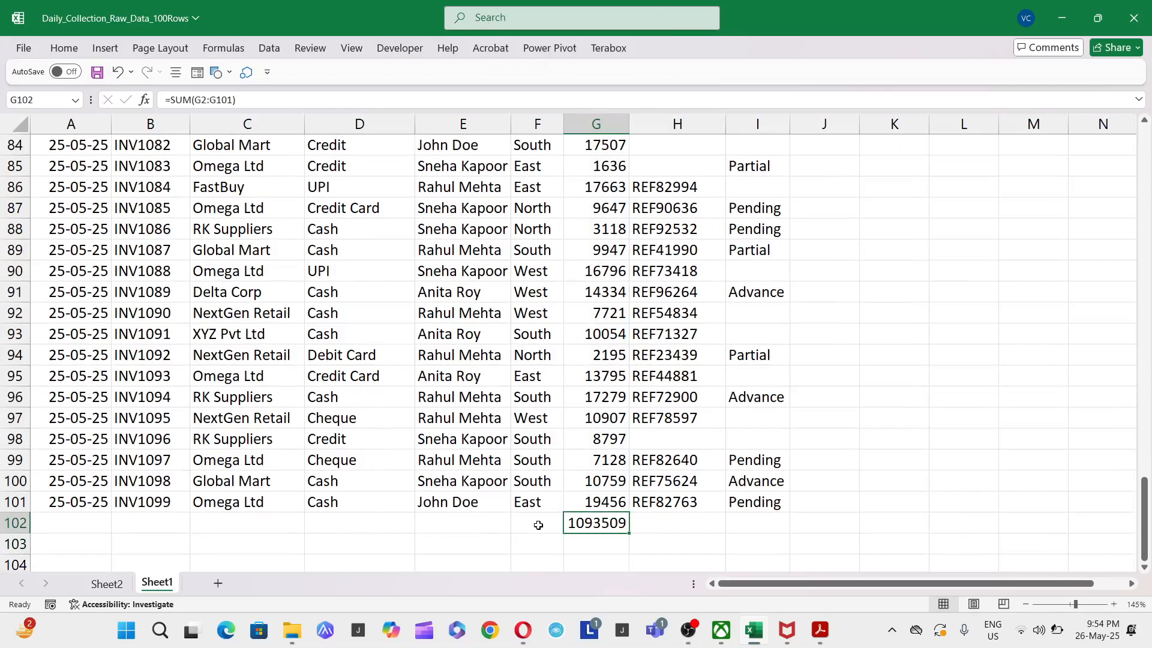
key("ctrl+b")
key("ctrl+Page_Up")
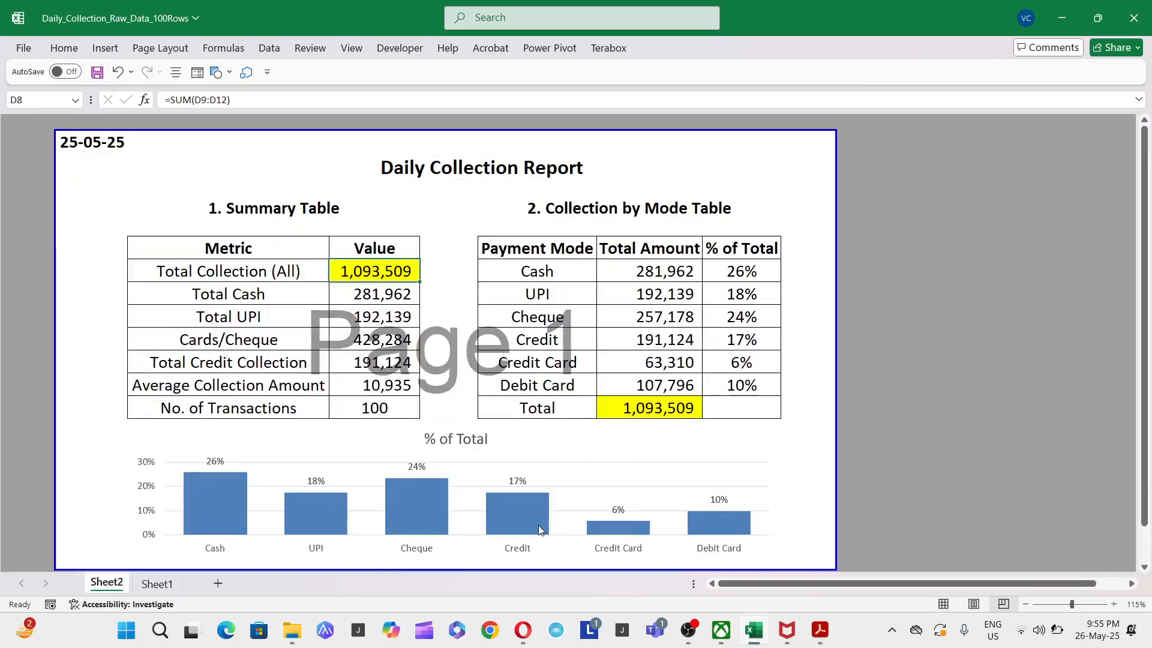
- Review the report's No. of Transactions value, % of Total chart and report date on Sheet2
left_click(394, 415)
scroll(512, 444, "down", 1)
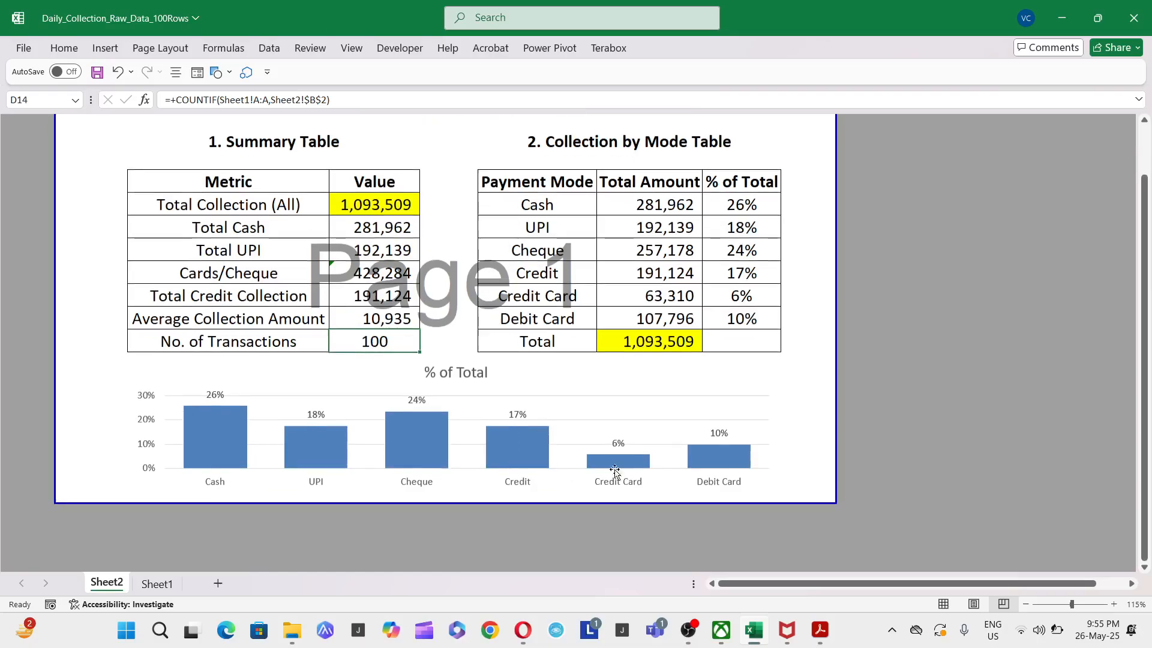
left_click(519, 453)
mouse_move(402, 441)
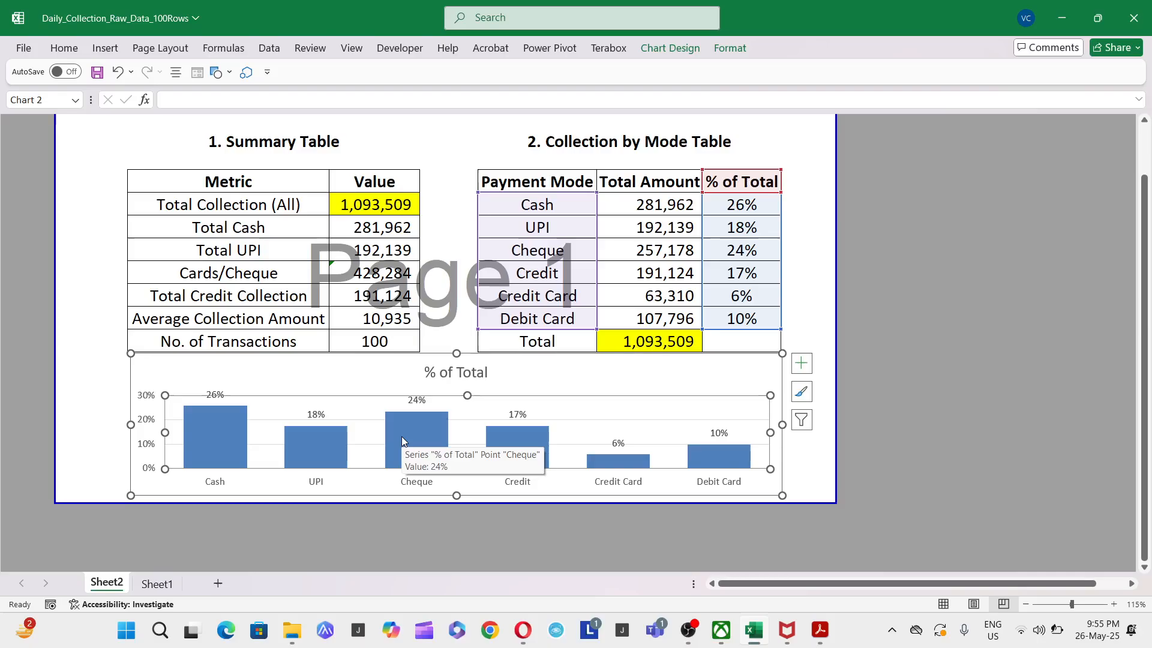
left_click(813, 277)
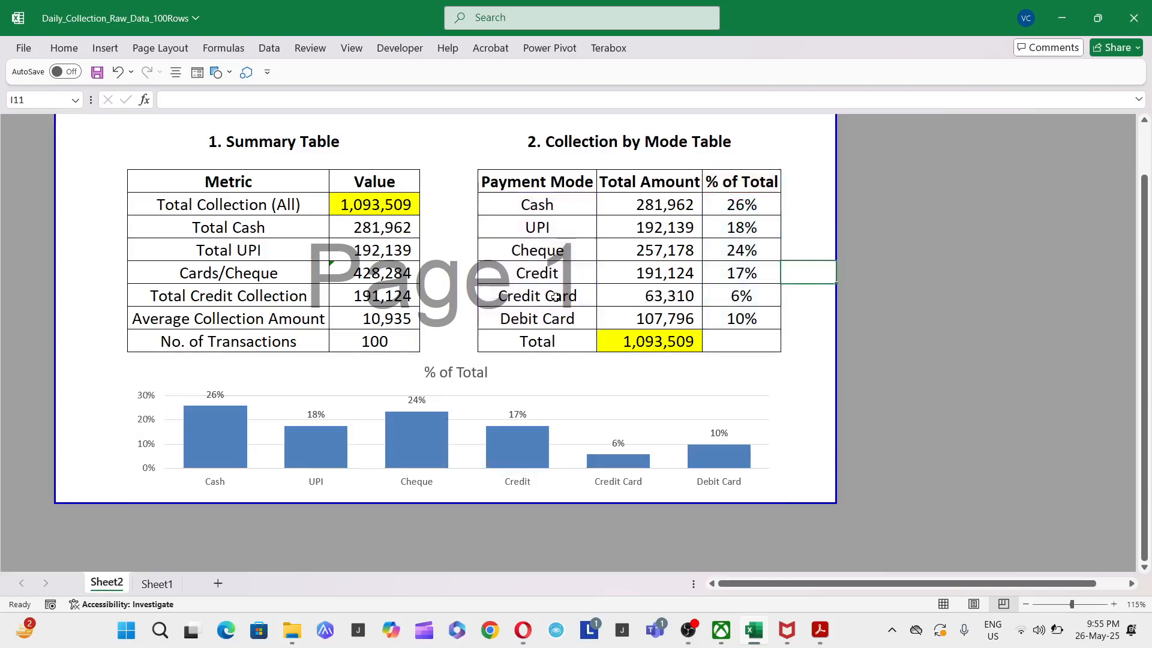
scroll(518, 275, "up", 1)
left_click(110, 141)
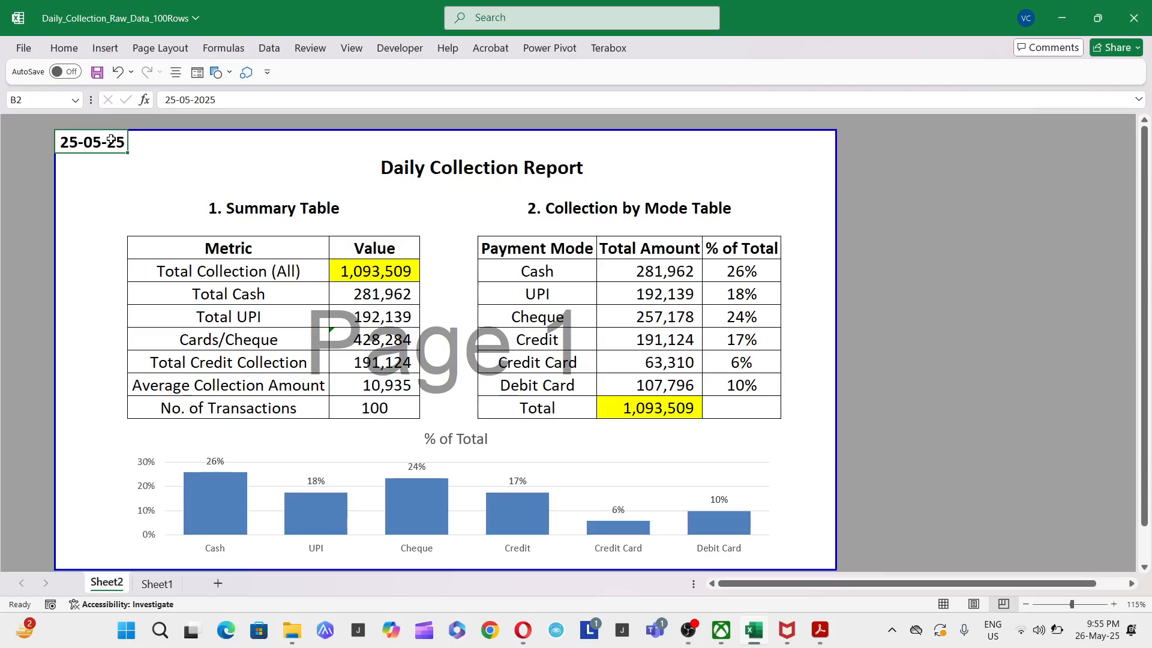
key("alt+Tab")
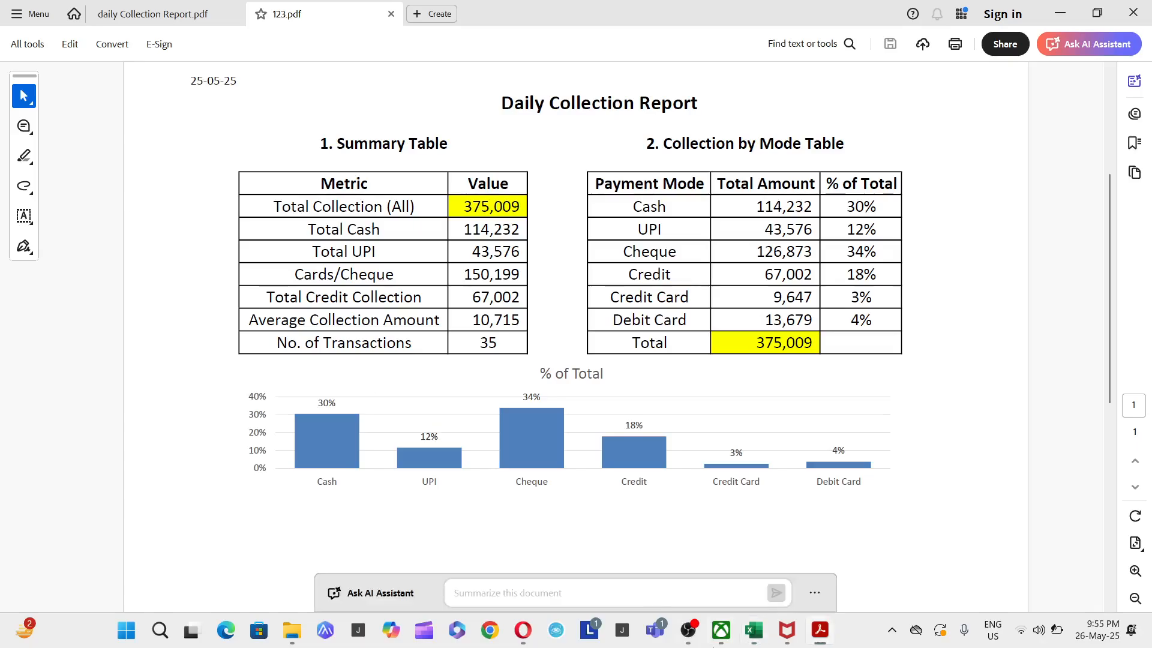
left_click(687, 631)
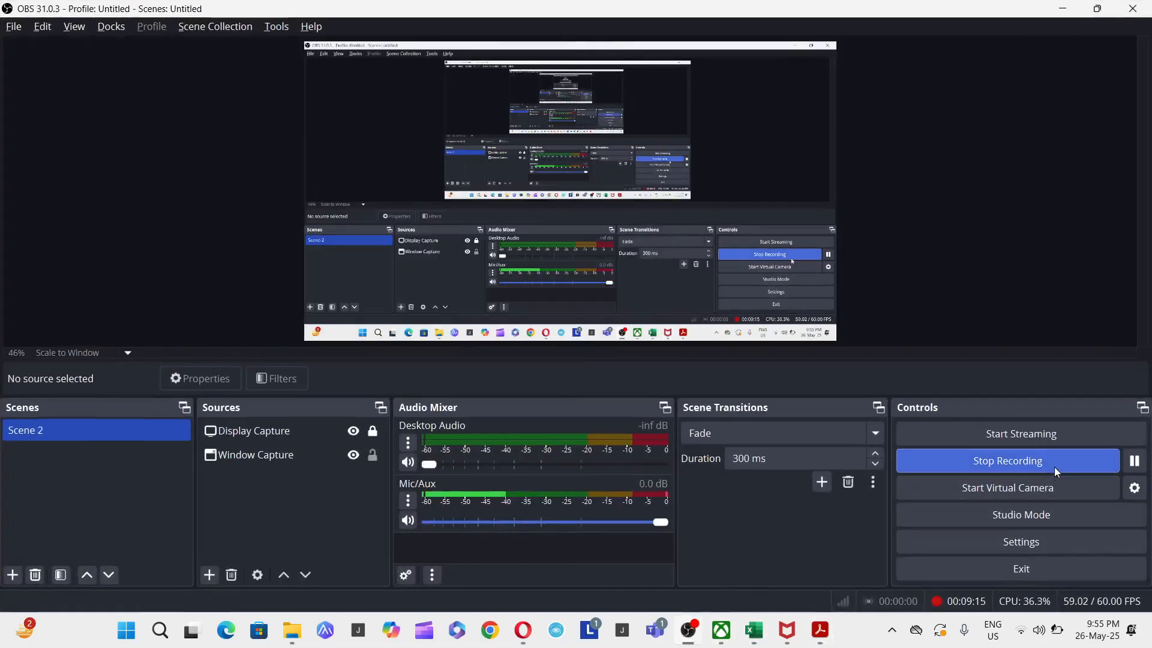